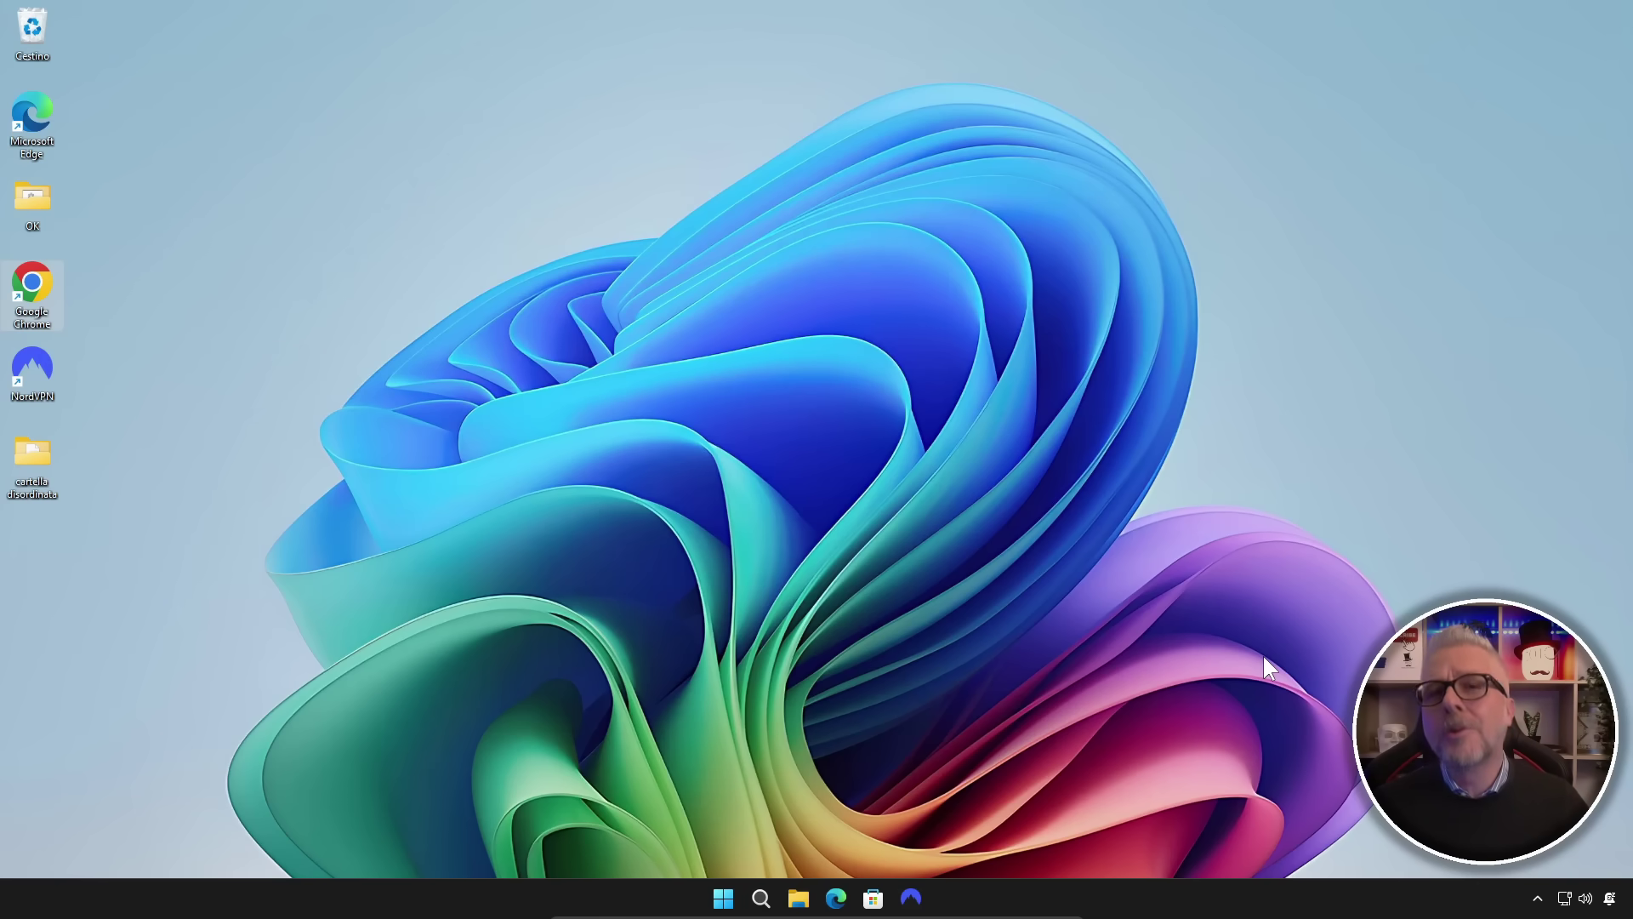
Open Google Chrome, search Google for "gentiluomo digitale" and open the Gentiluomo Digitale home page
double_click(31, 285)
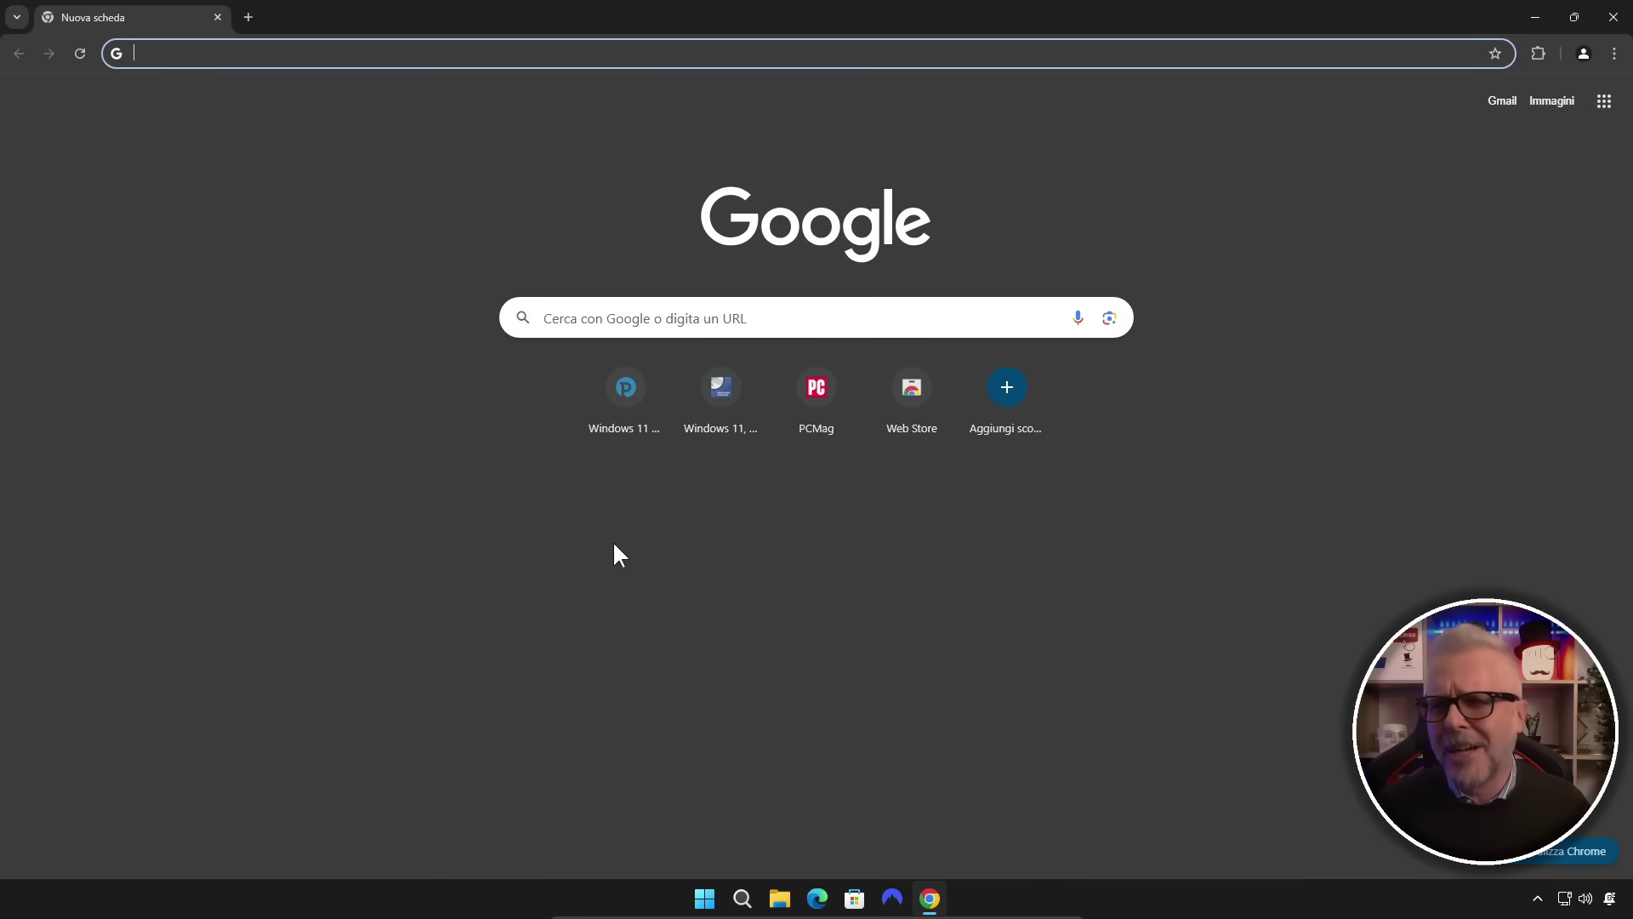
click(690, 315)
text(gent)
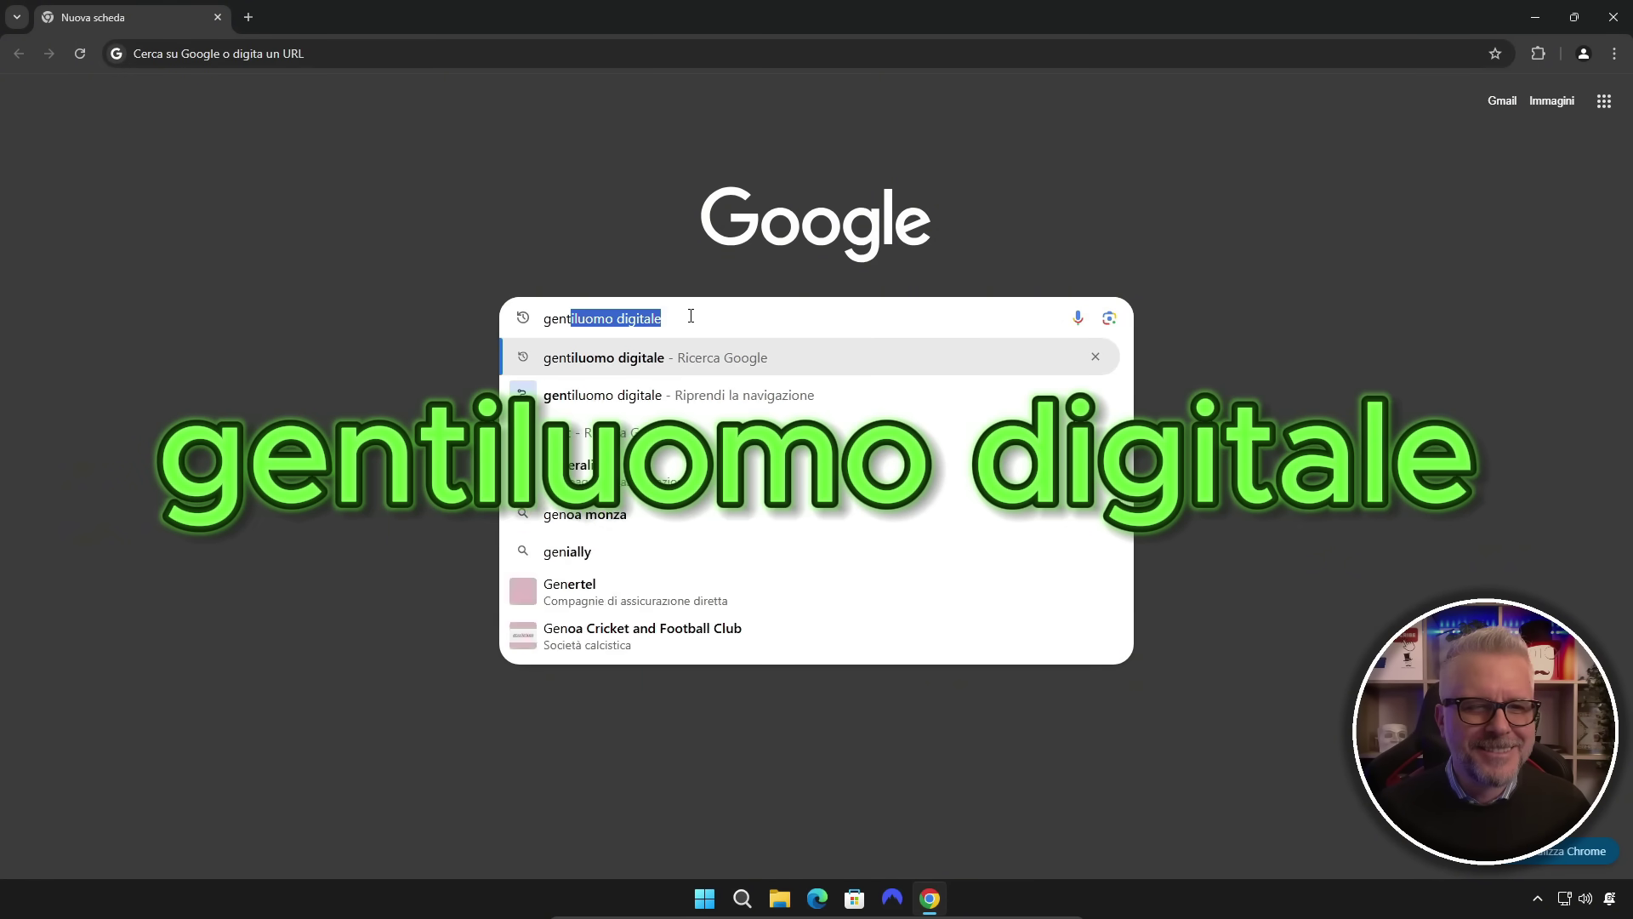
text(iluomo digitale)
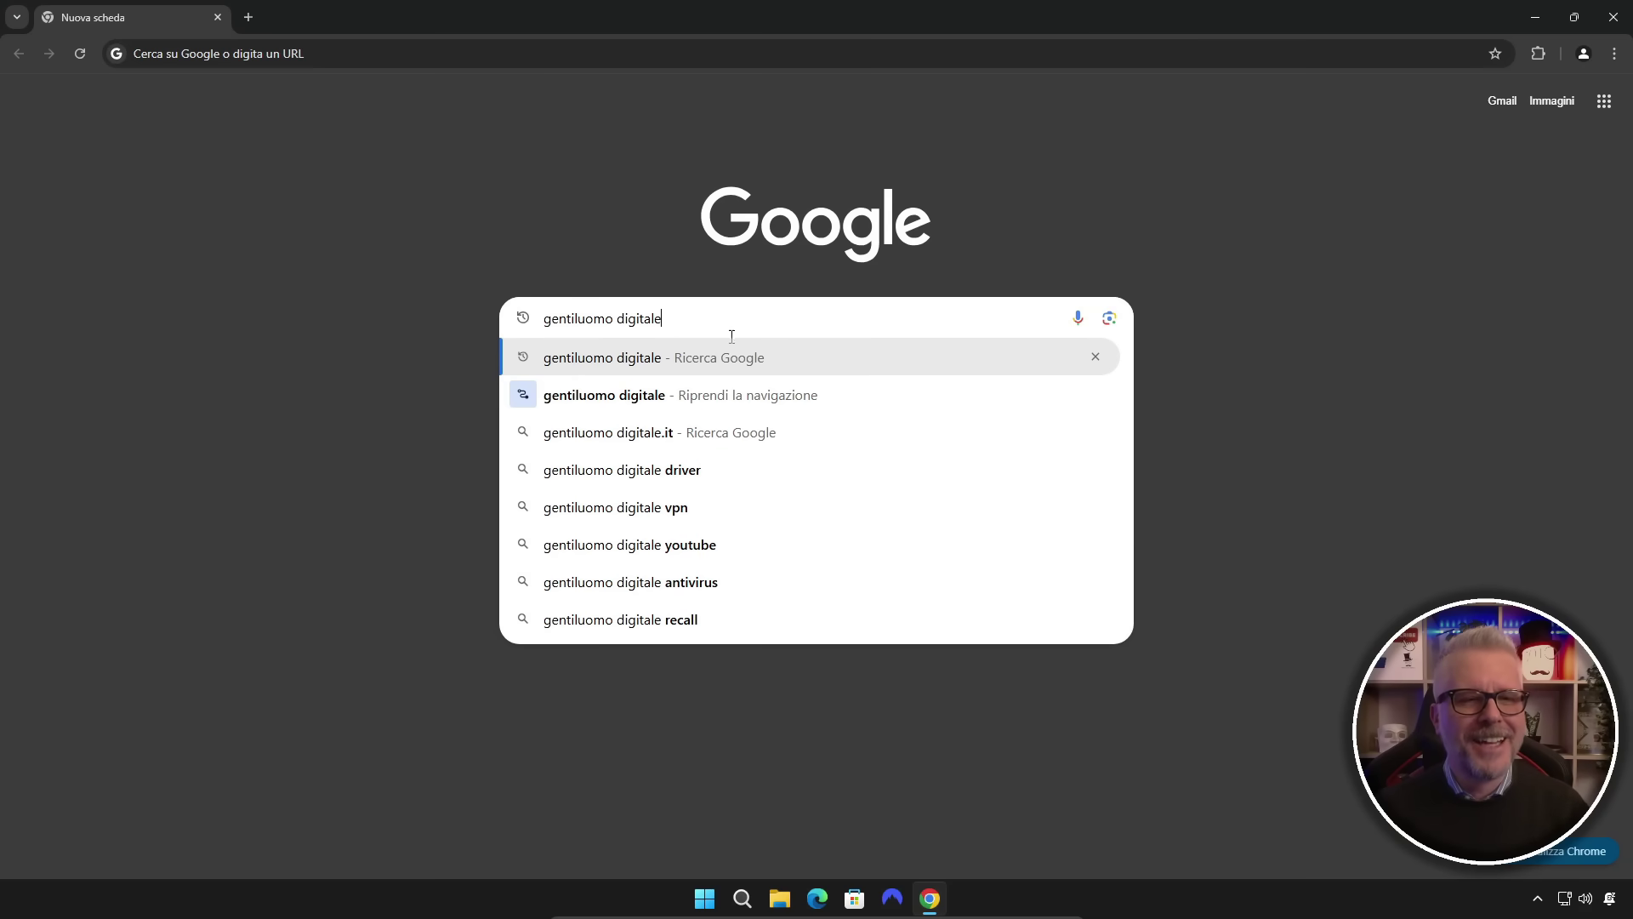
key(Return)
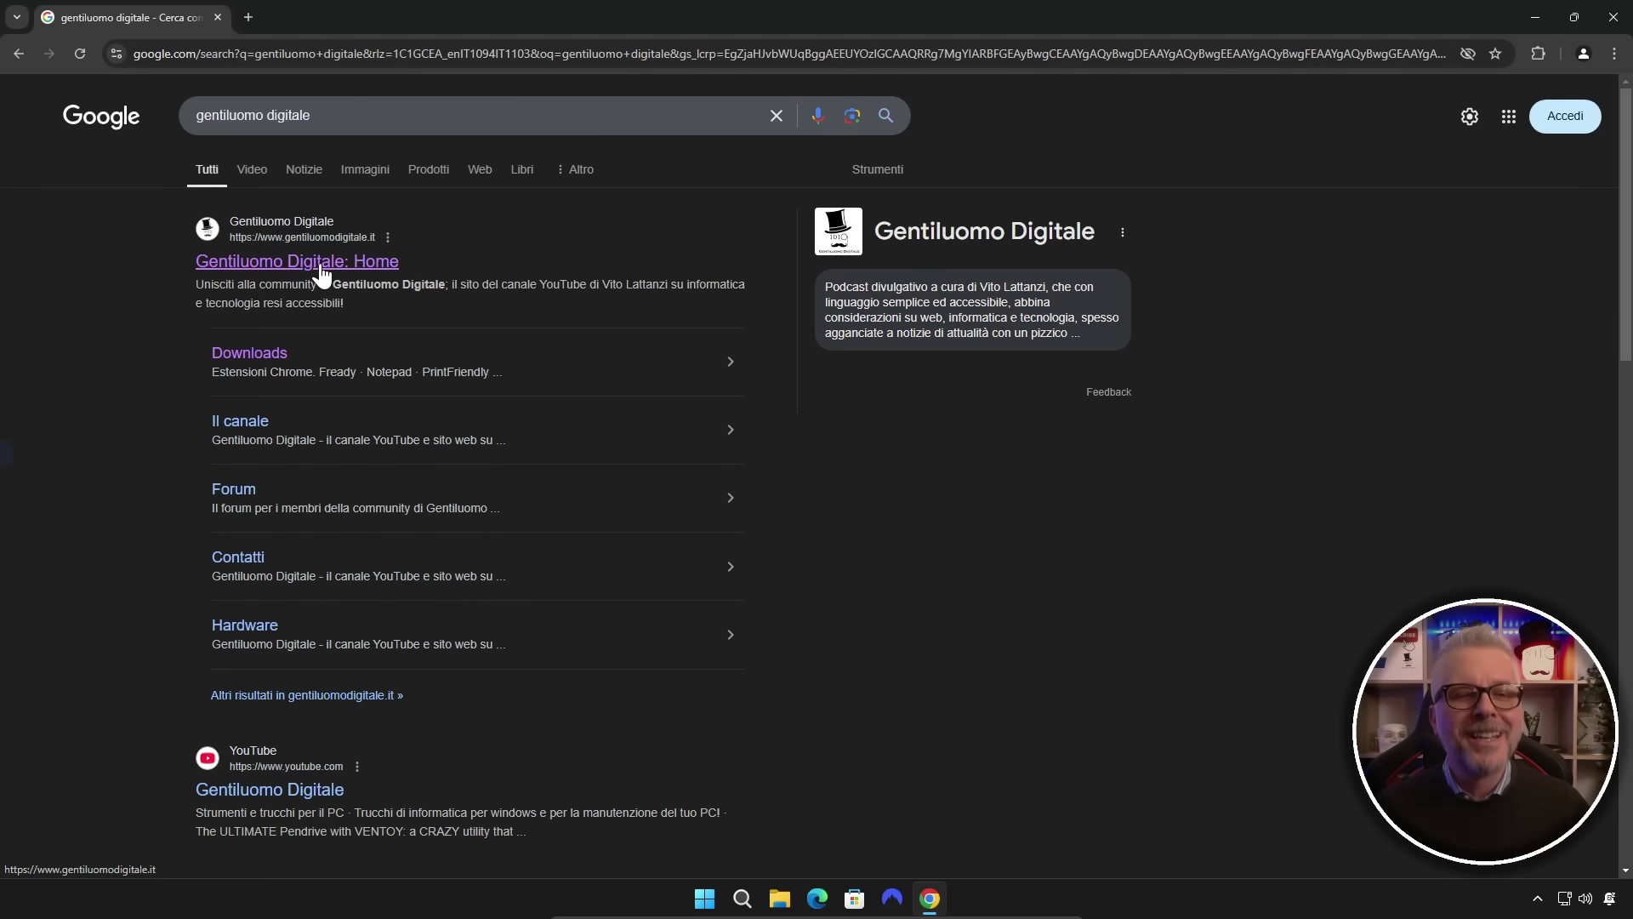
click(531, 438)
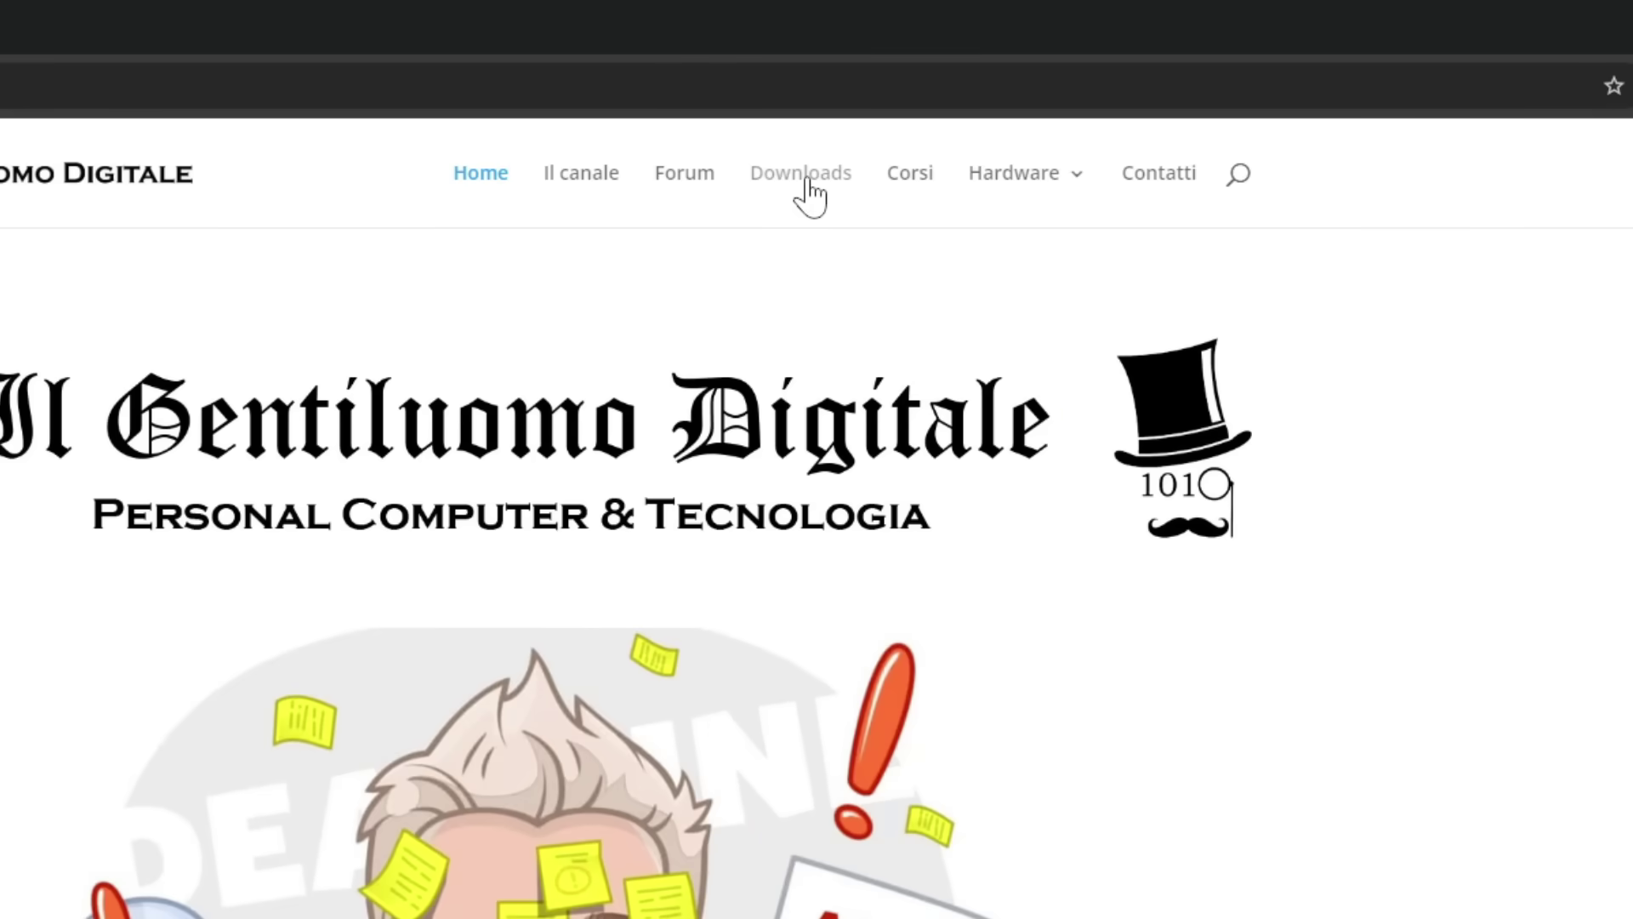
Go to the site's Downloads page and find the Orderly entry
click(805, 179)
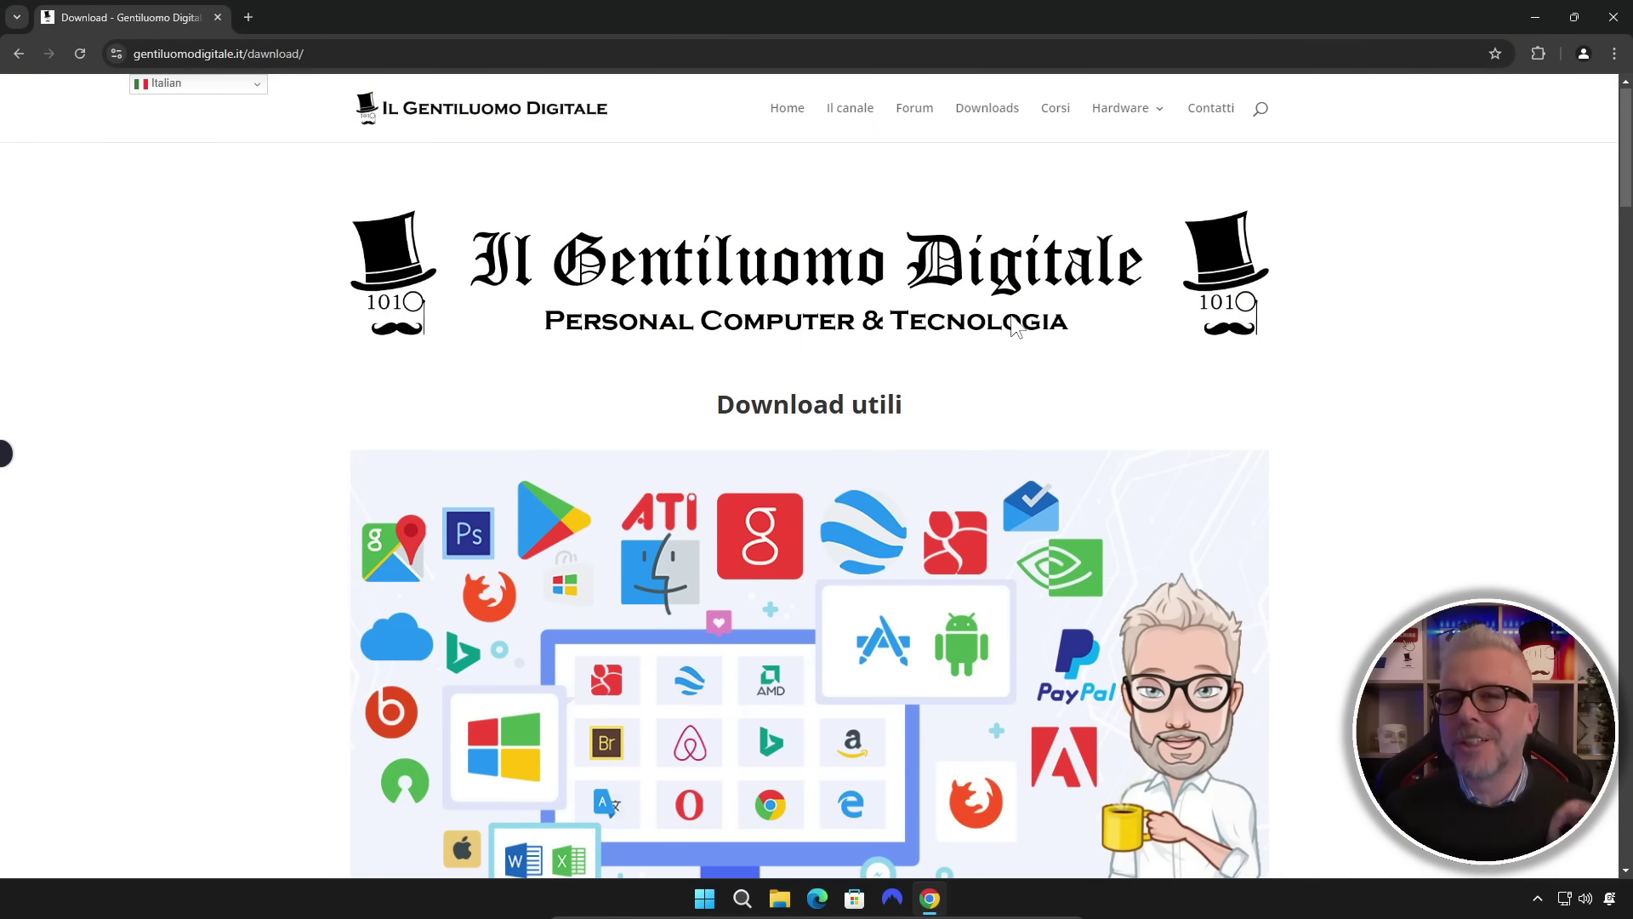
scroll(1058, 340, down, 15)
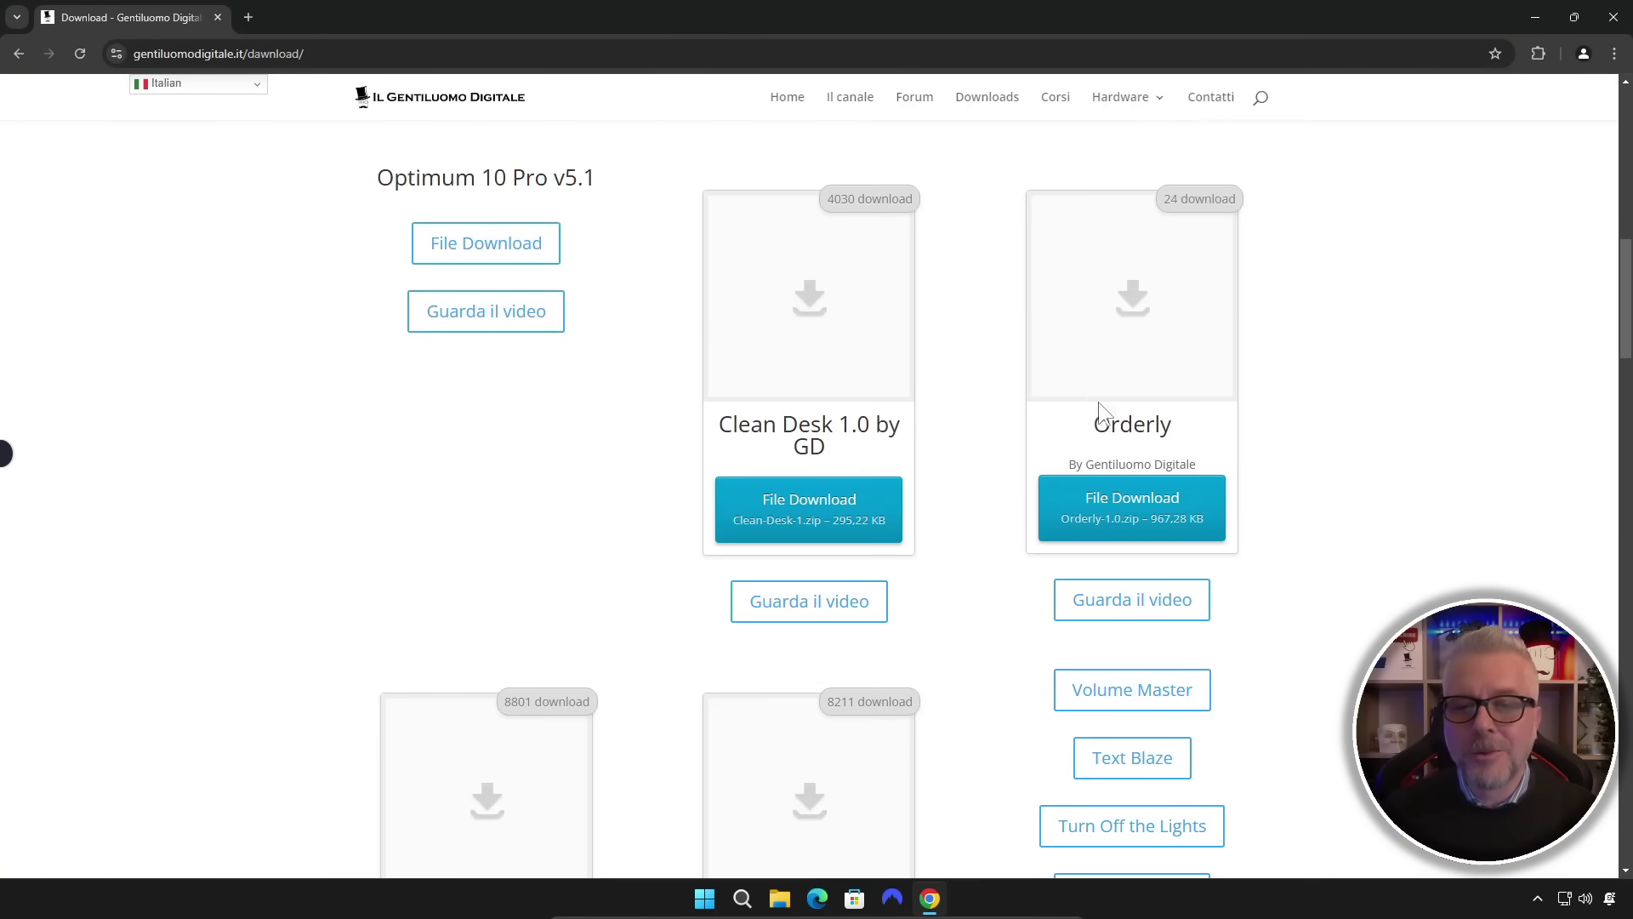
drag(1094, 424, 1177, 440)
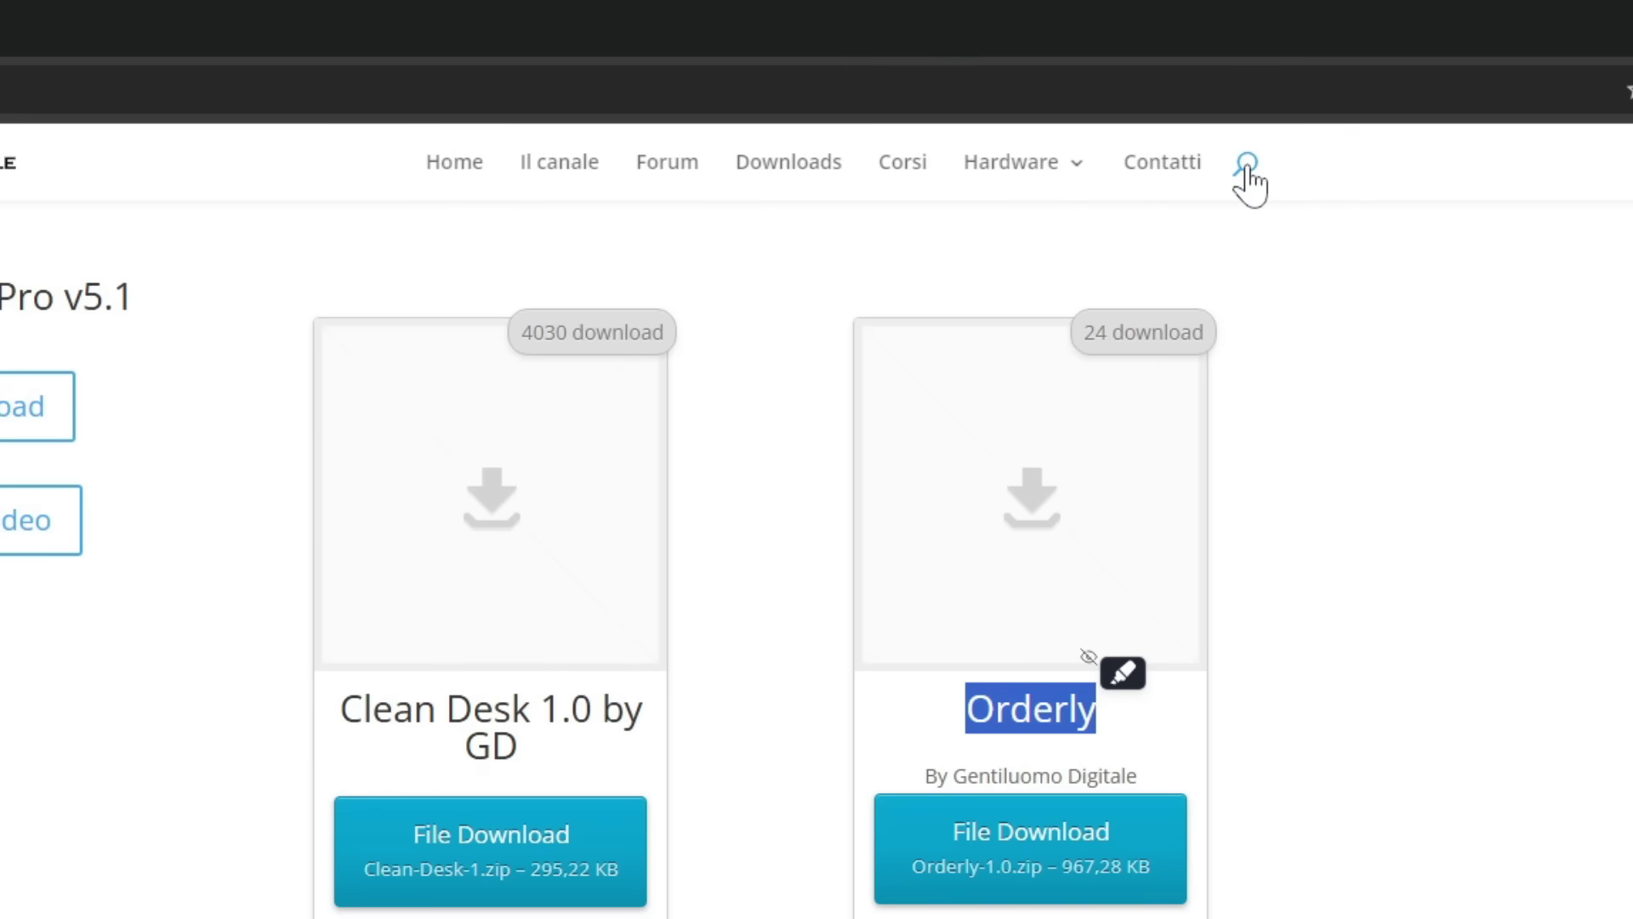
Search the Gentiluomo Digitale site for "orderly"
click(1262, 99)
click(1247, 167)
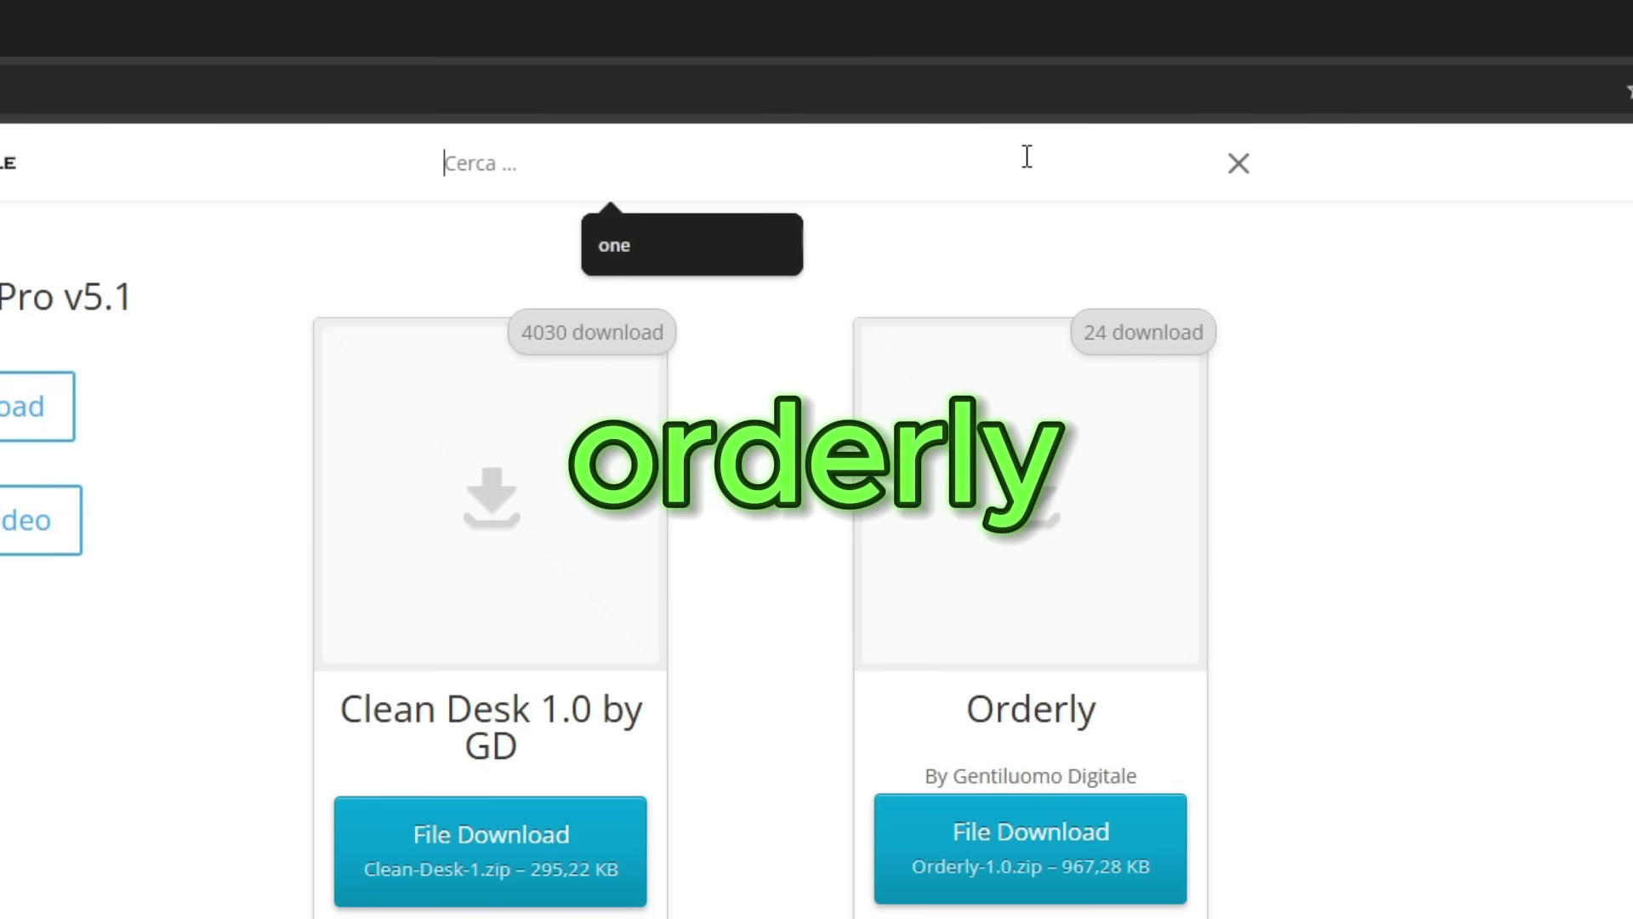
text(orderly)
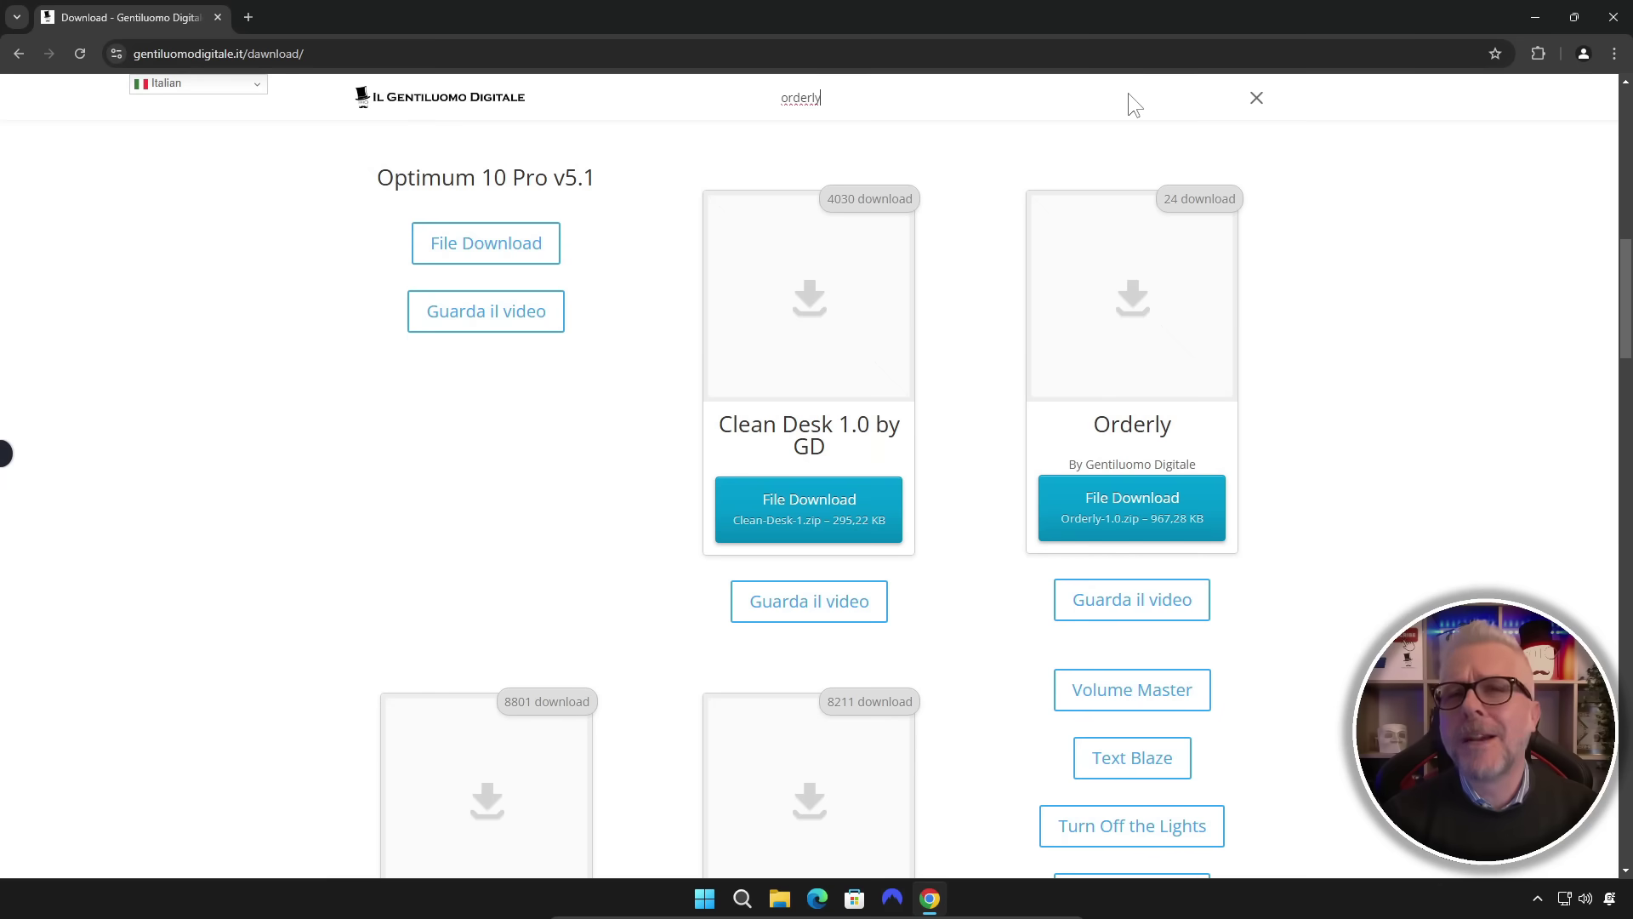
key(Return)
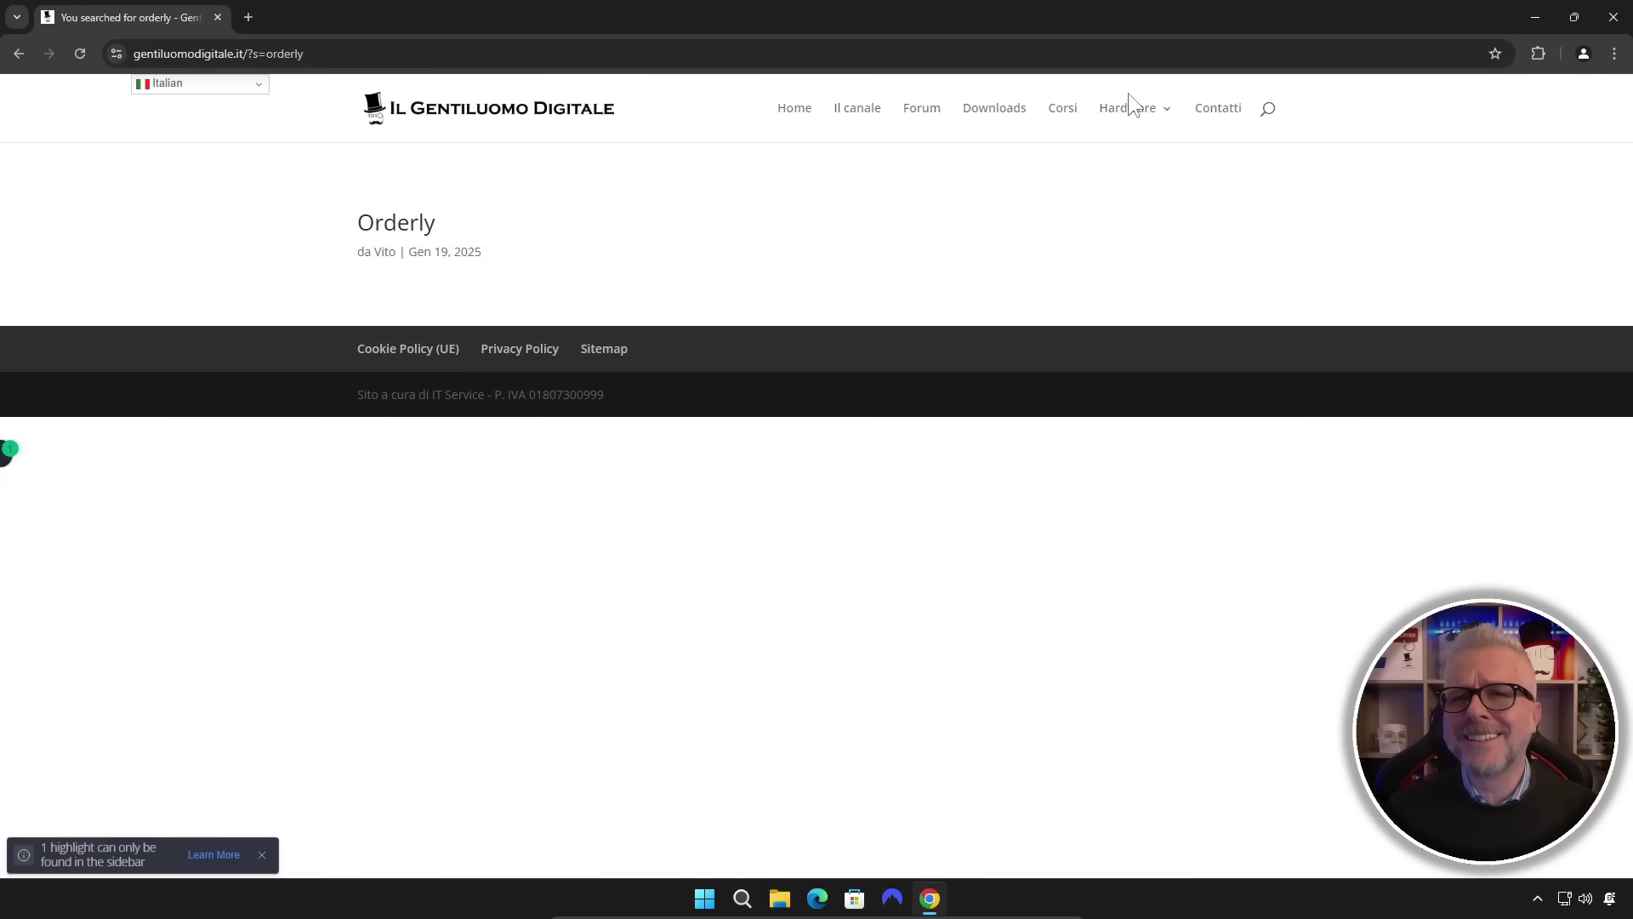
Download Orderly-1.0.zip from the Orderly search result and show it in its folder, leaving the browser closed
click(400, 236)
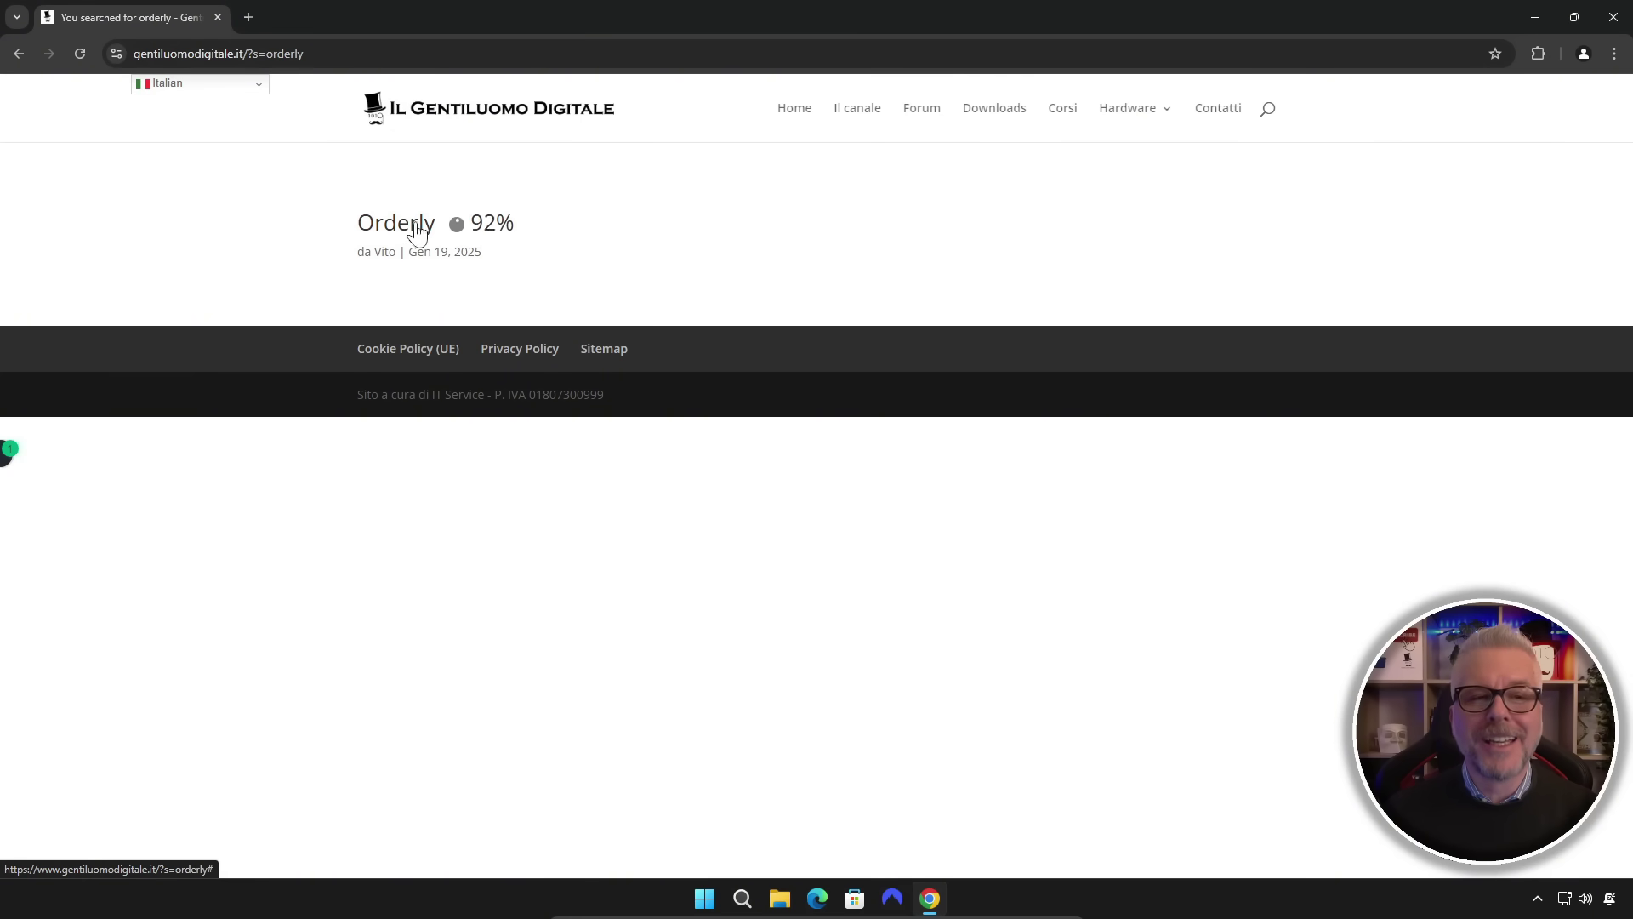
mouse_move(1407, 99)
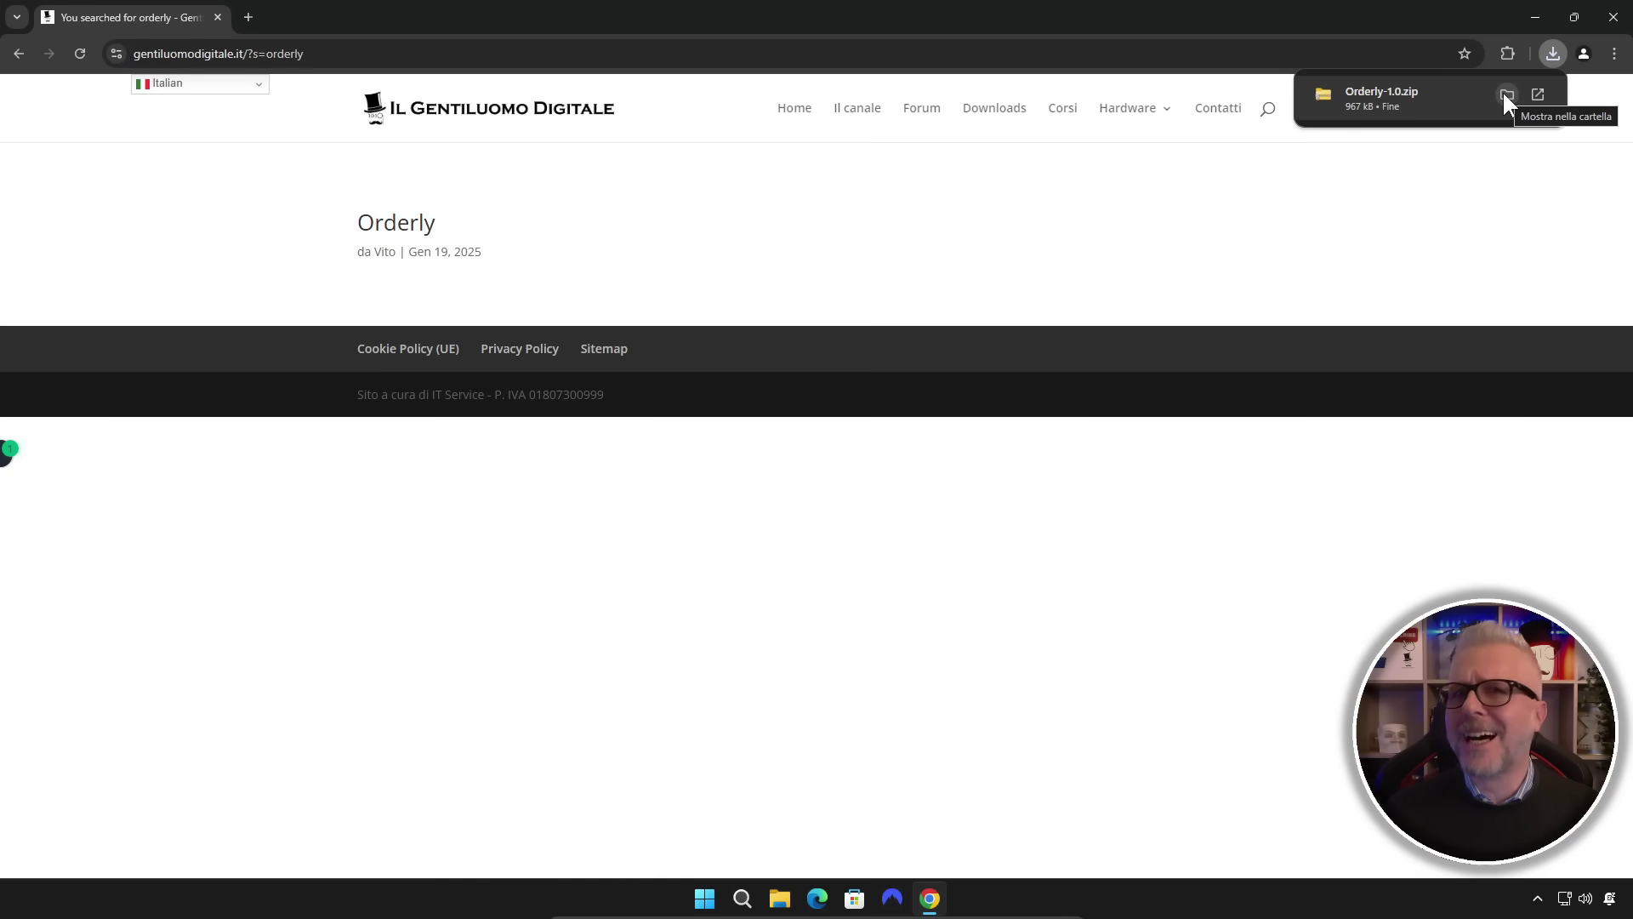
click(1503, 94)
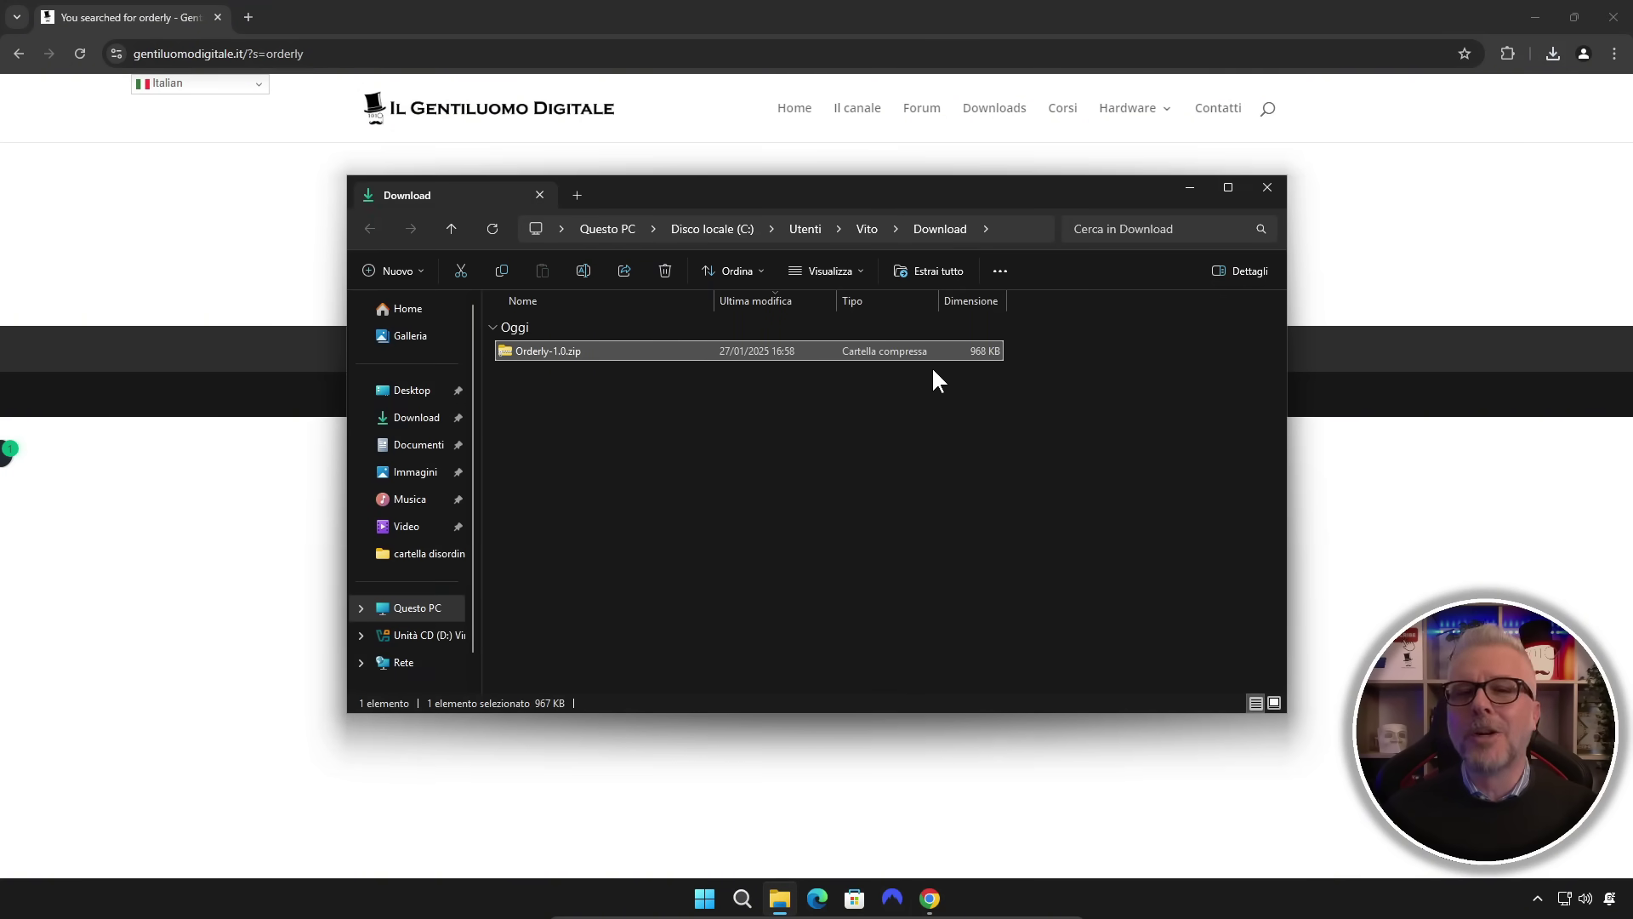
click(1614, 17)
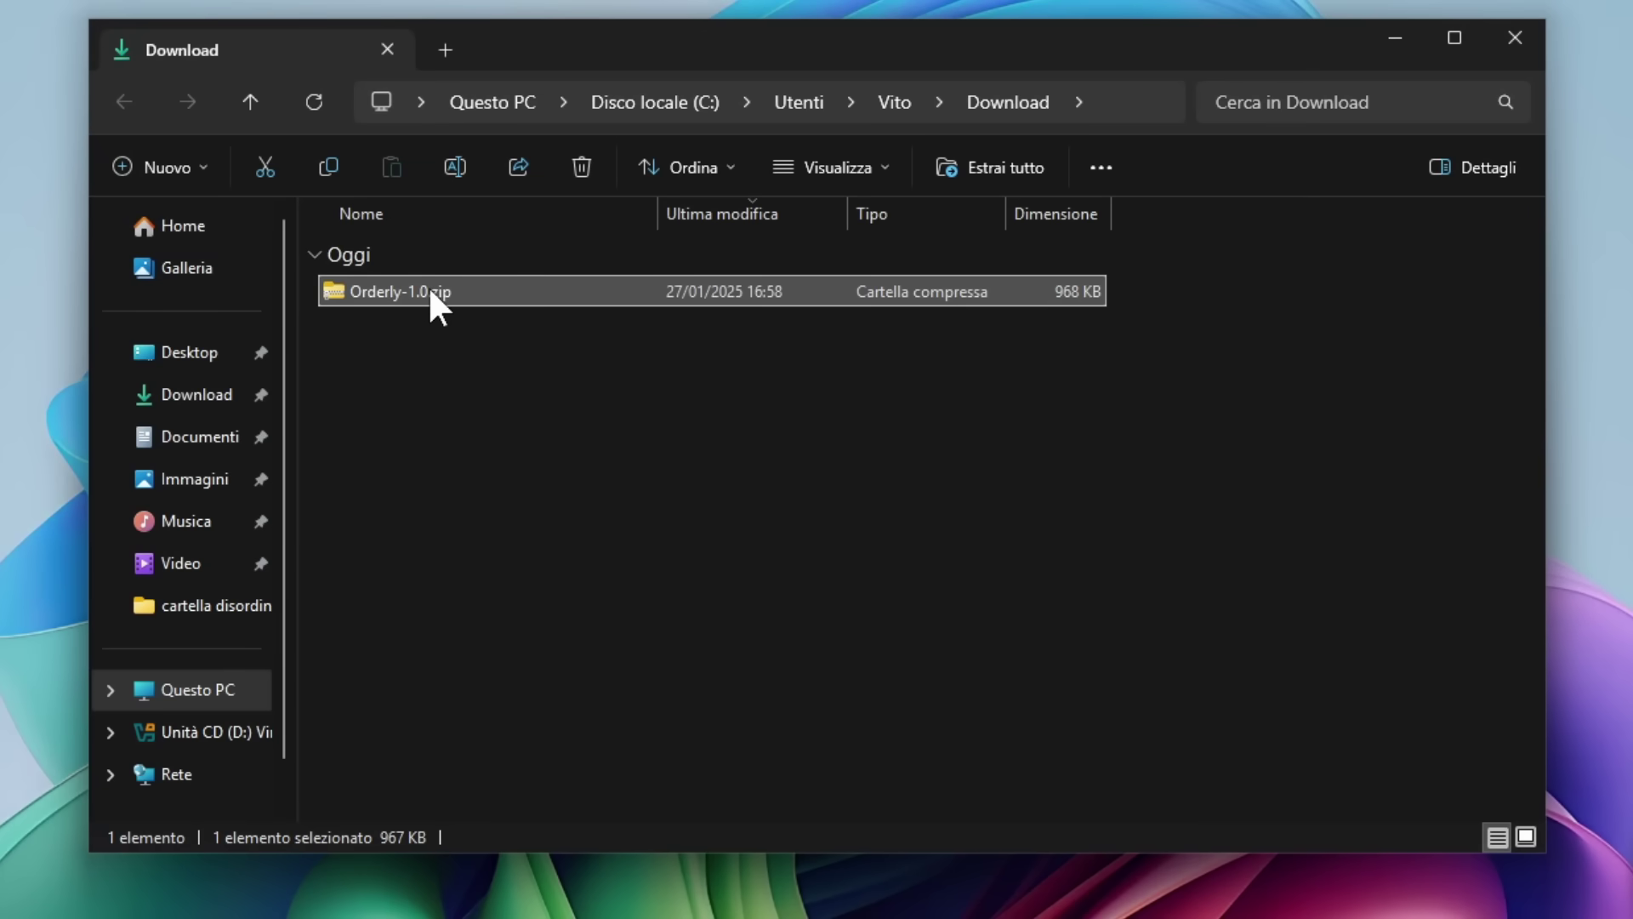
Extract Orderly-1.0.zip to the proposed Orderly-1.0 folder and open the extracted net6.0-windows folder
right_click(428, 288)
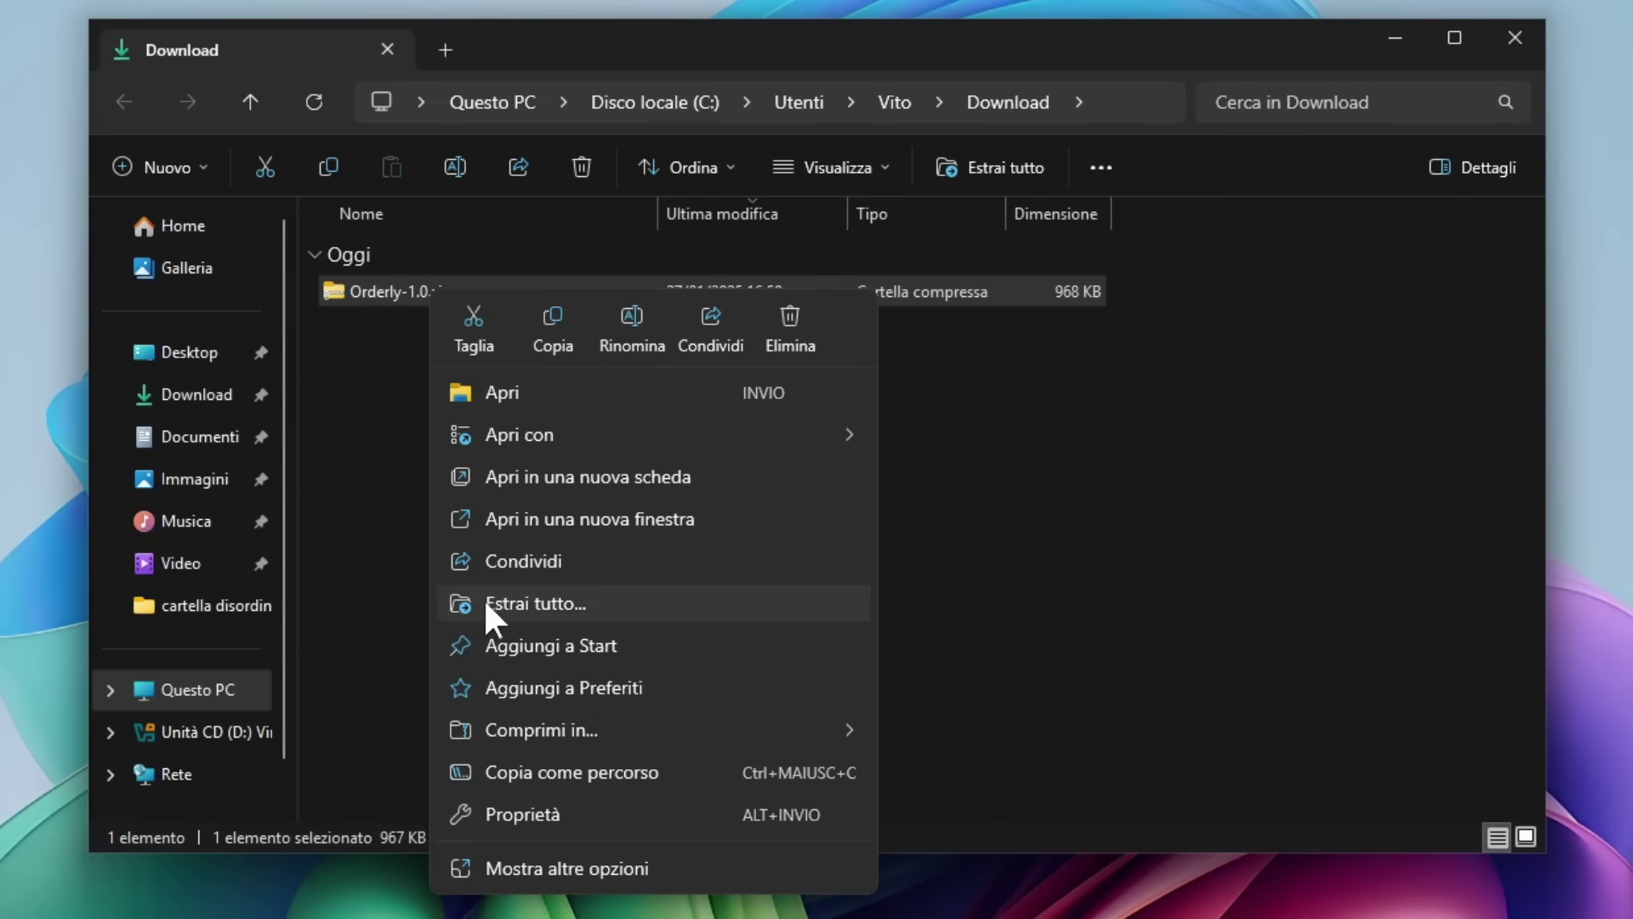
click(528, 599)
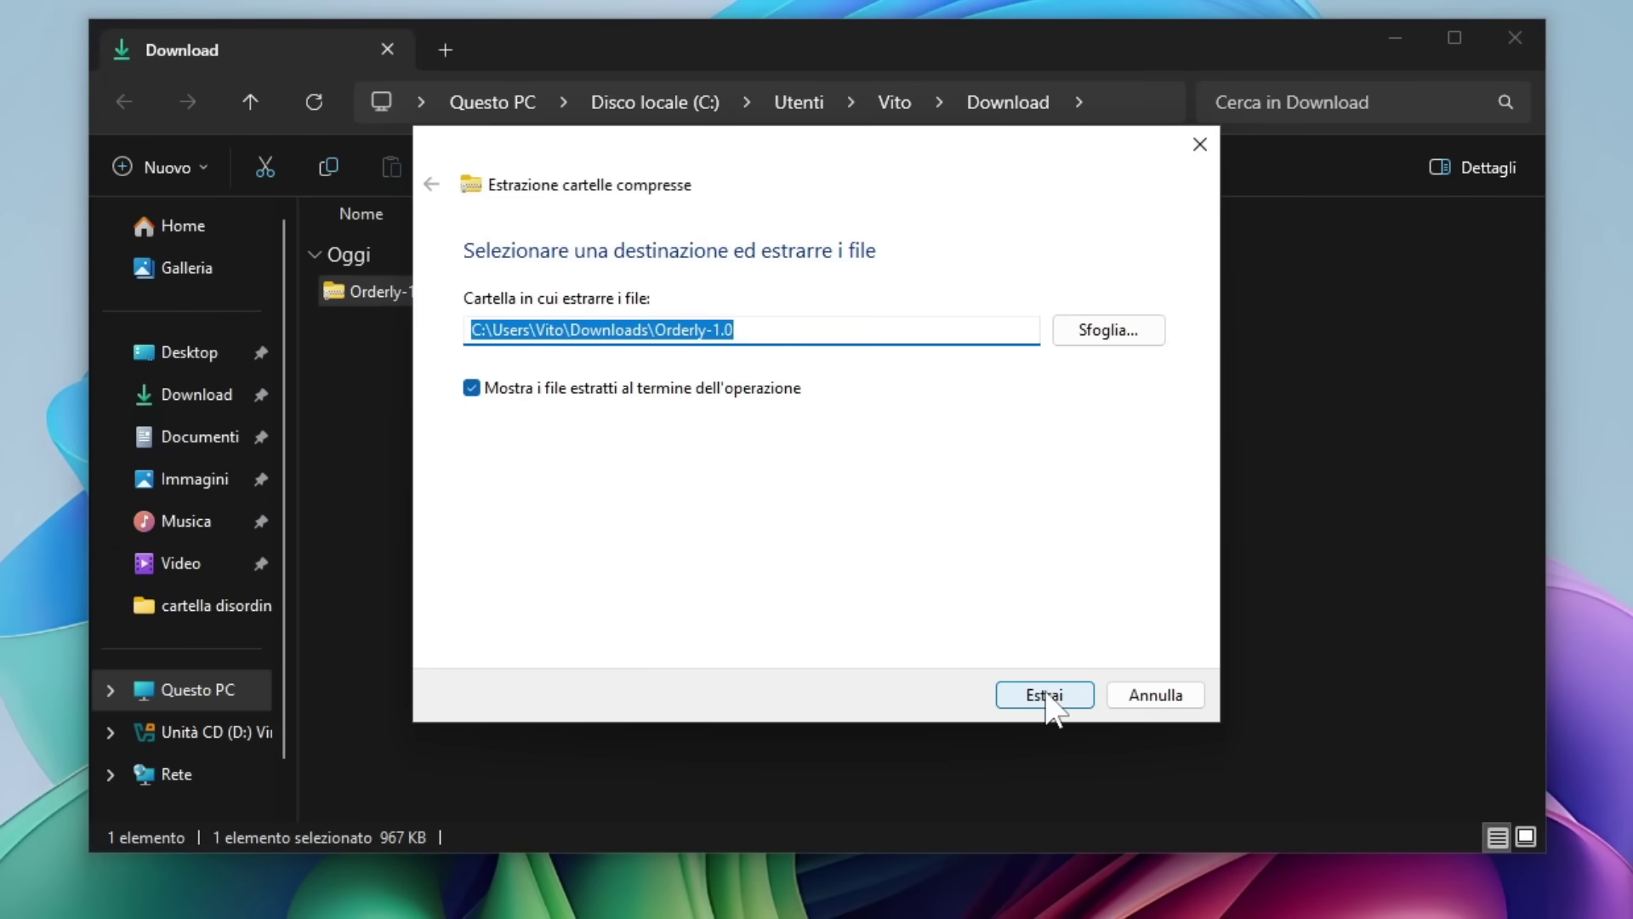
click(1044, 695)
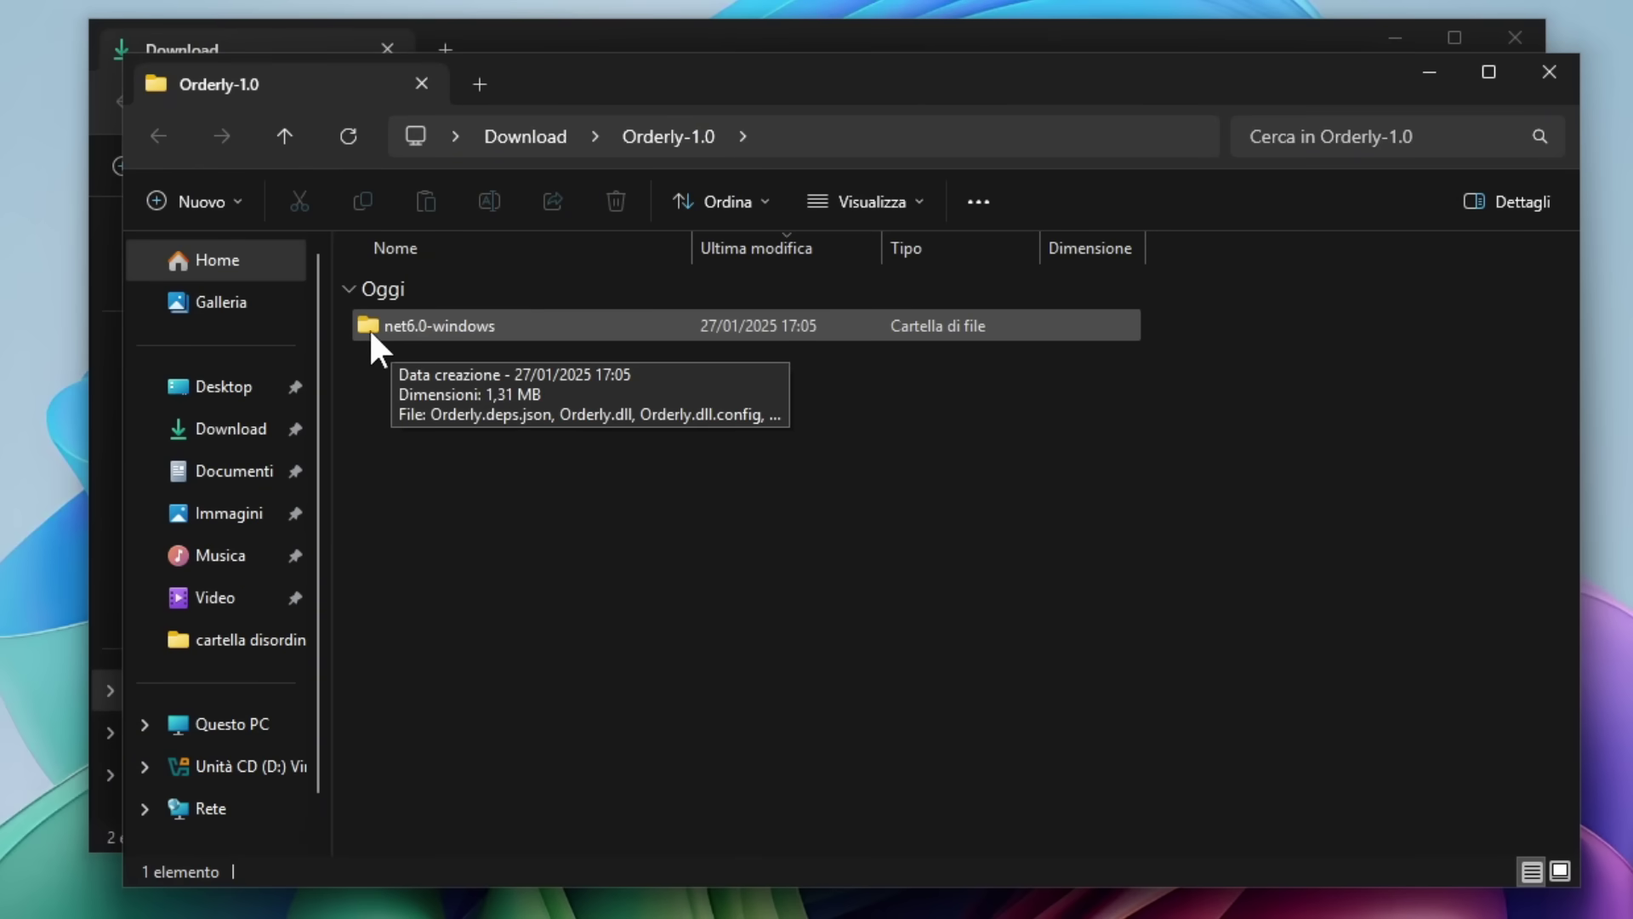
double_click(487, 329)
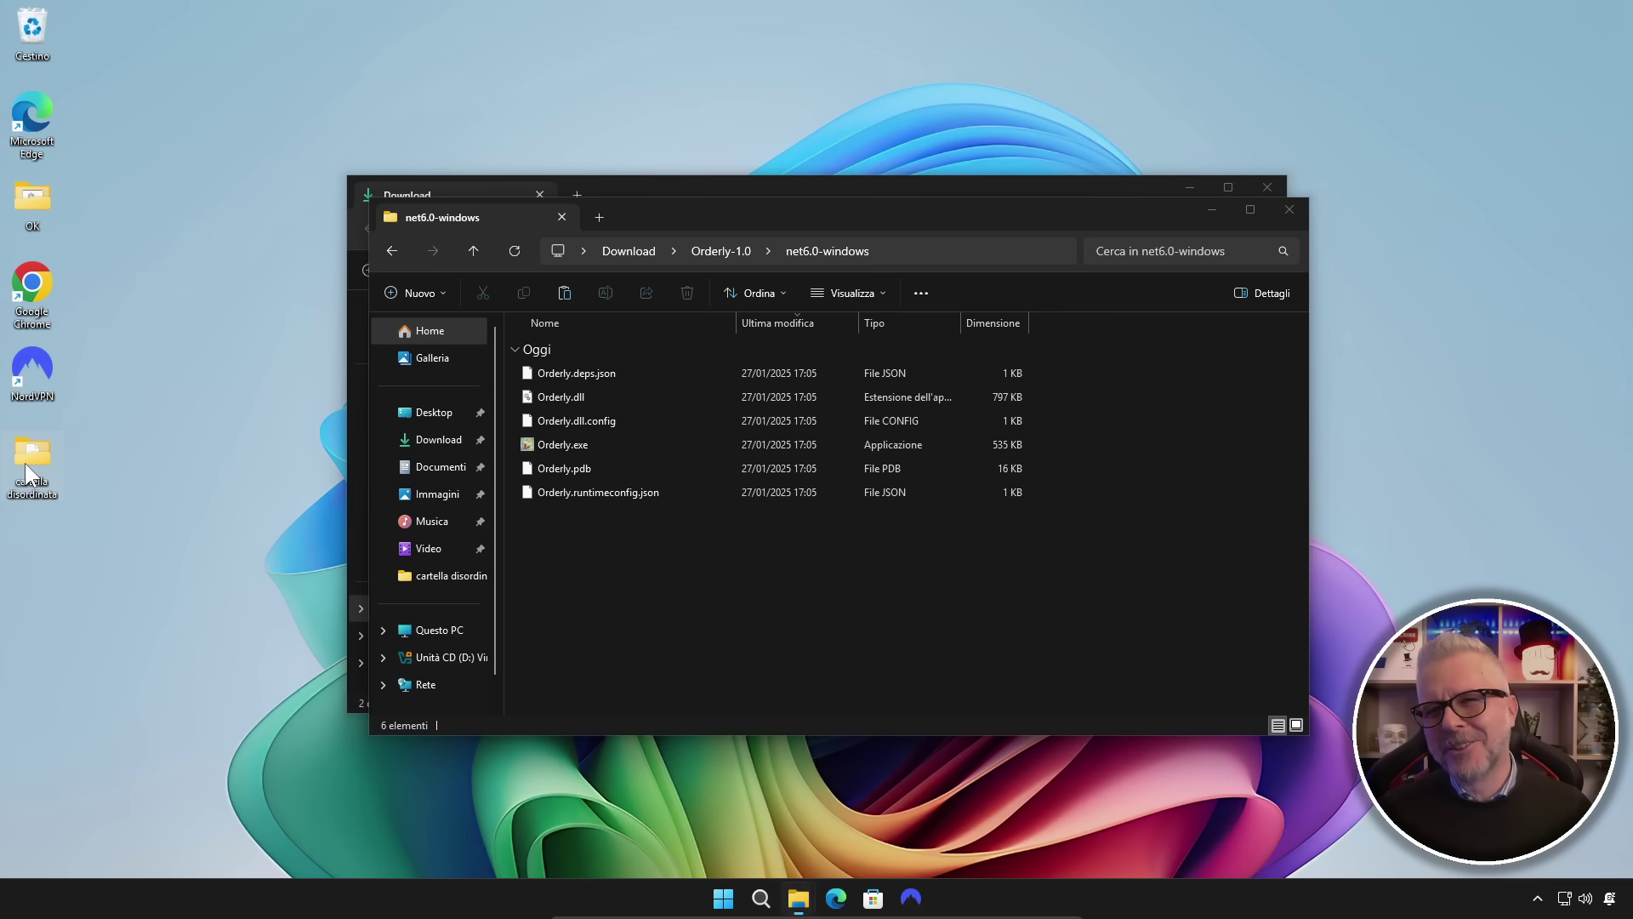
Review the mix of file types in the desktop folder "cartella disordinata" and close its window
double_click(51, 459)
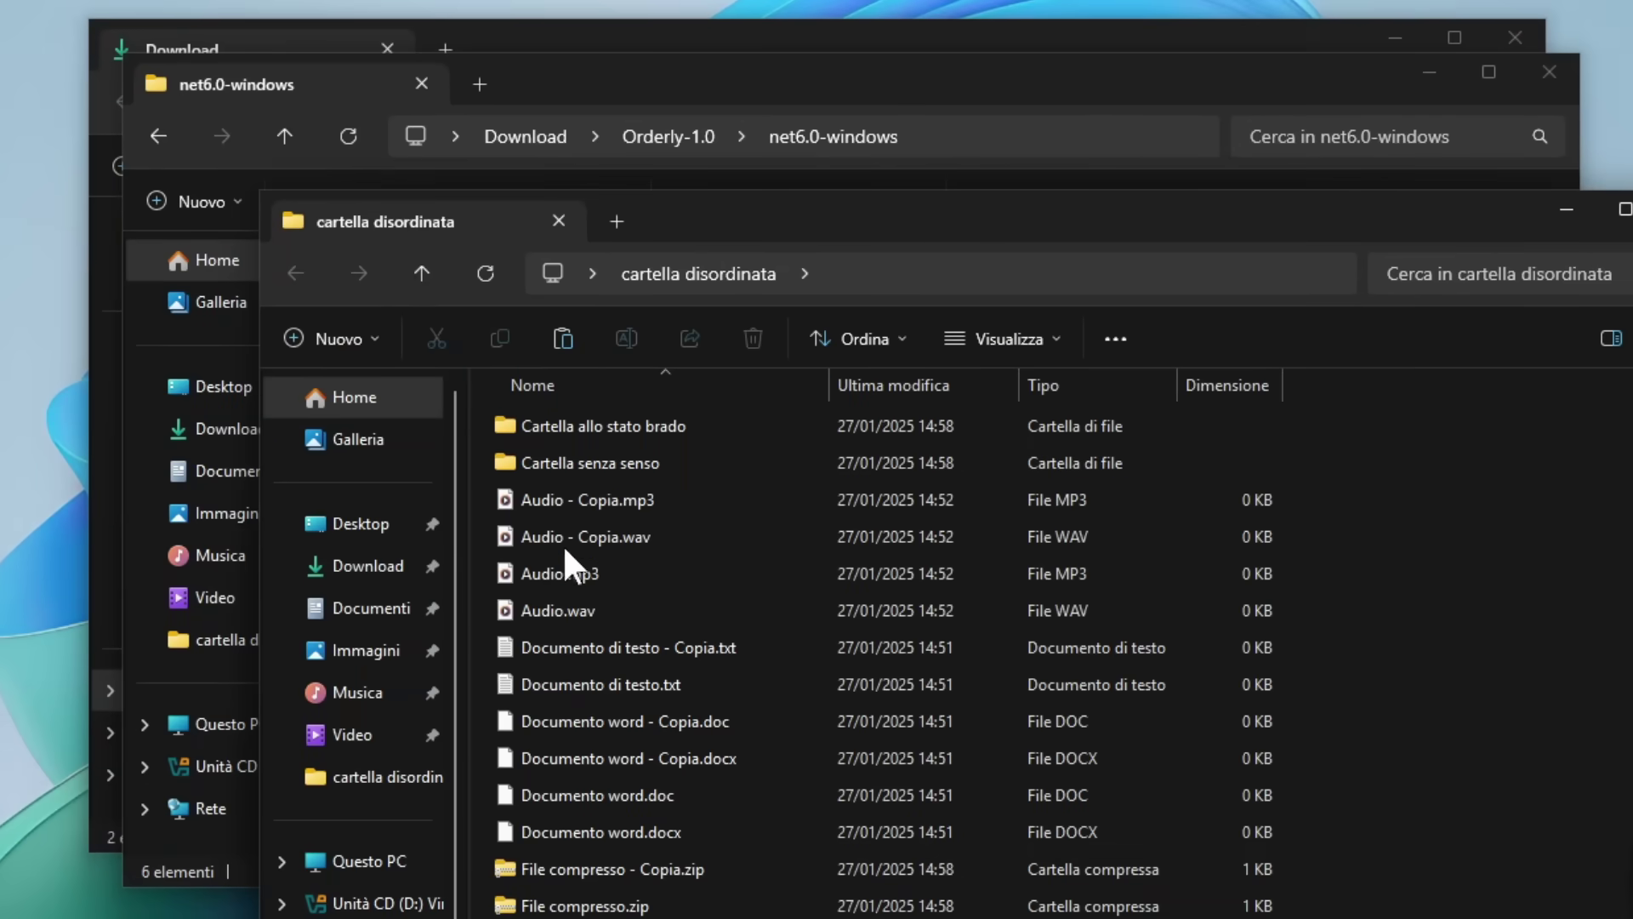
scroll(613, 570, down, 1)
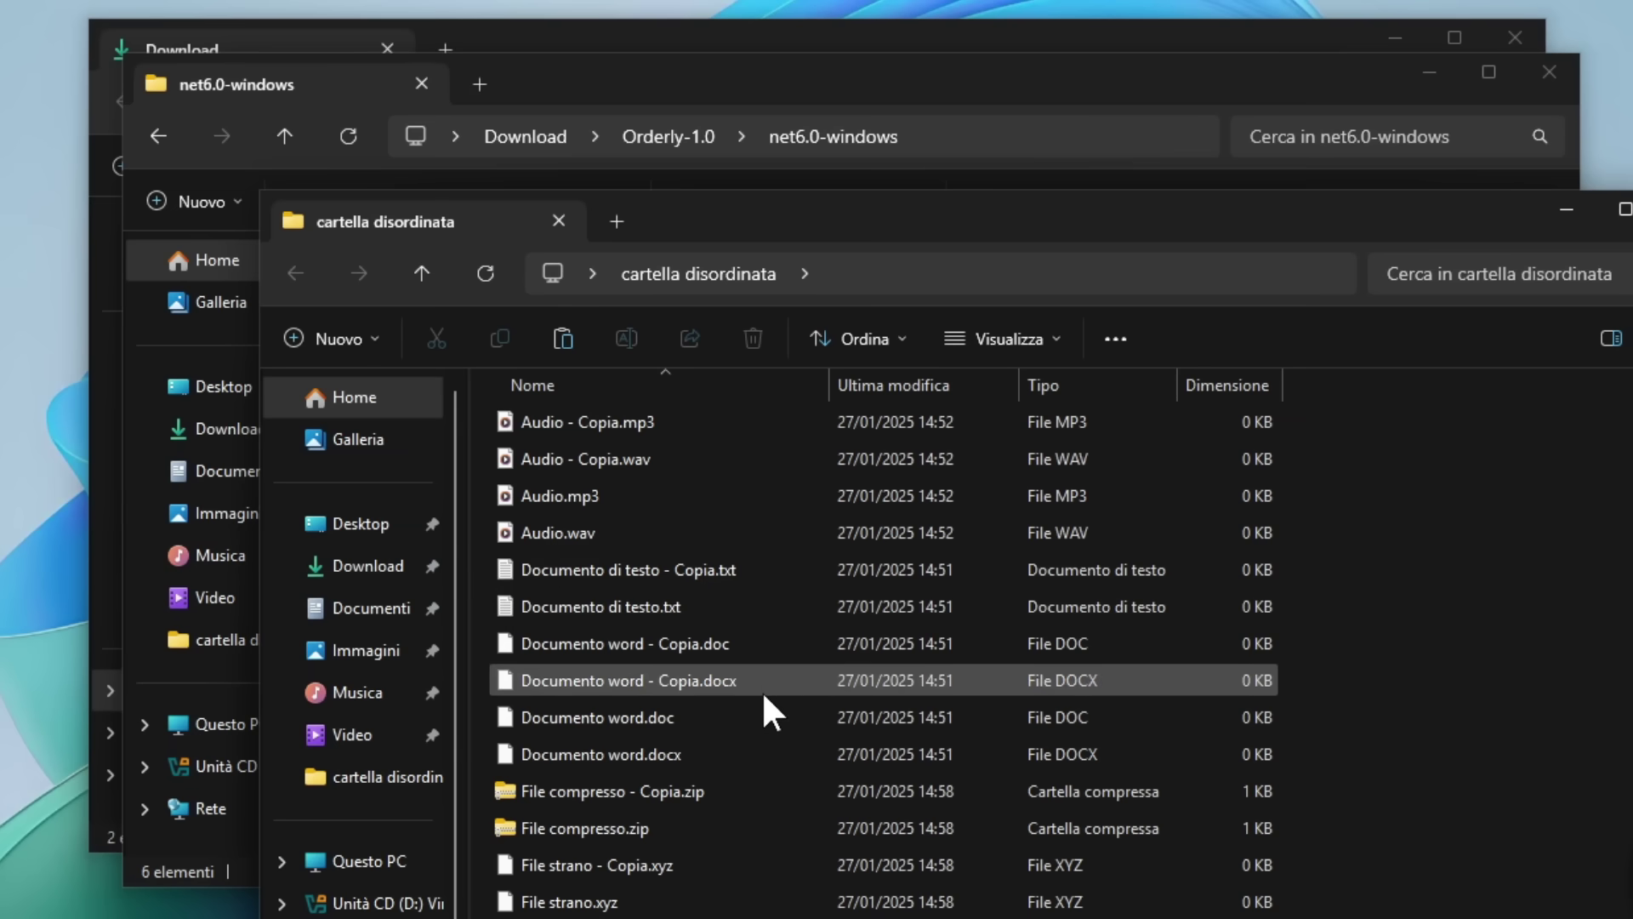
scroll(762, 683, down, 2)
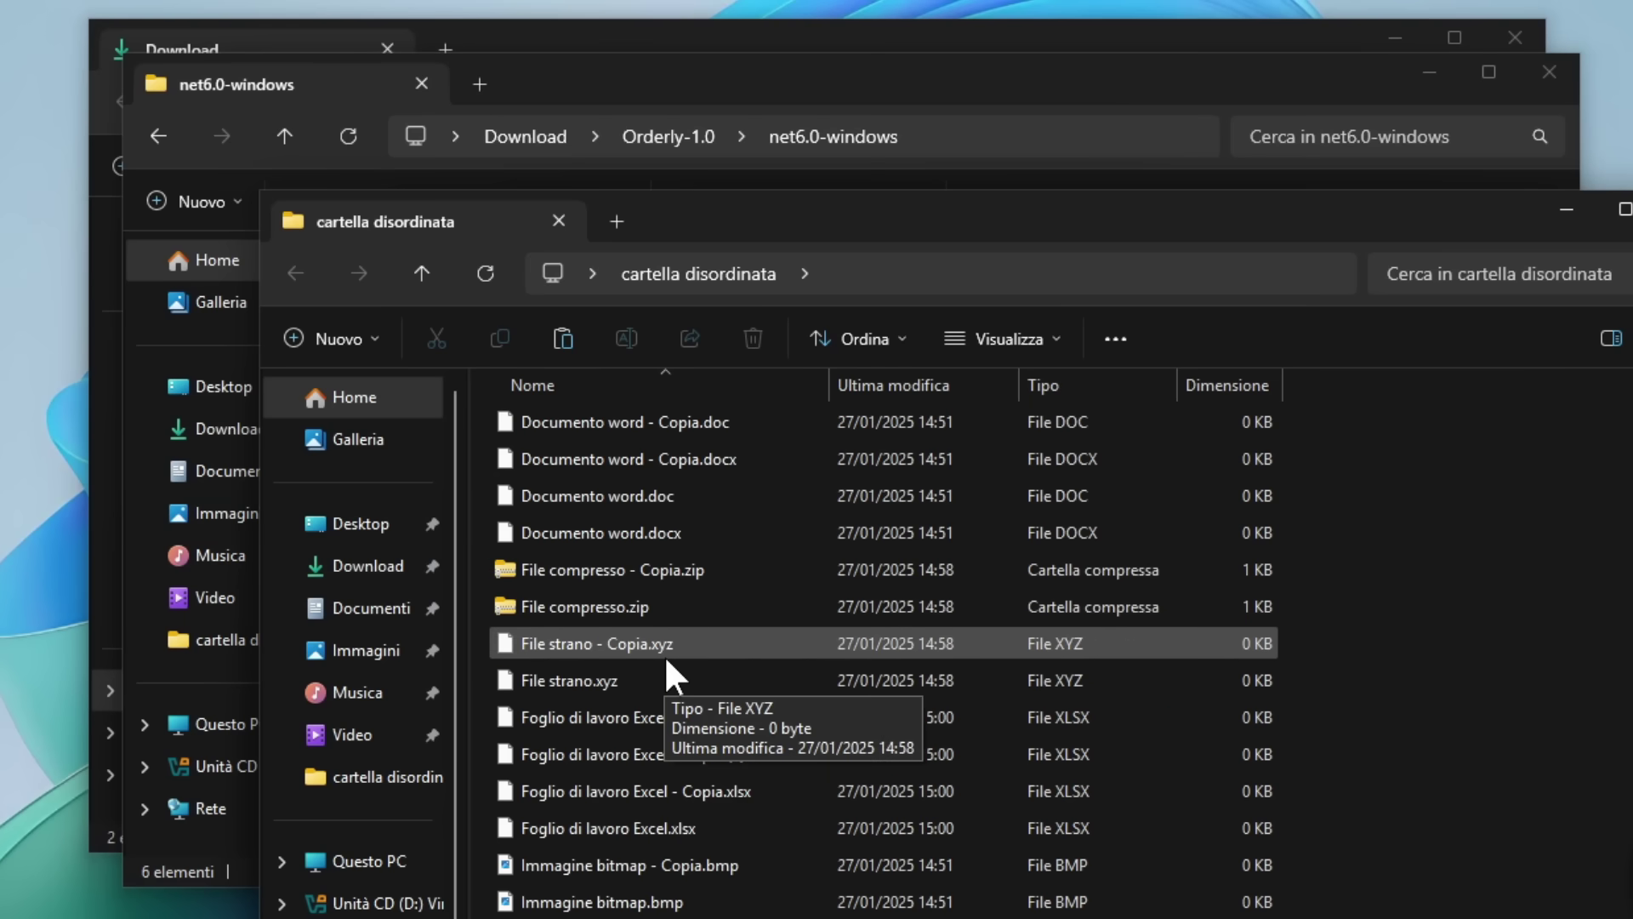
scroll(742, 647, down, 1)
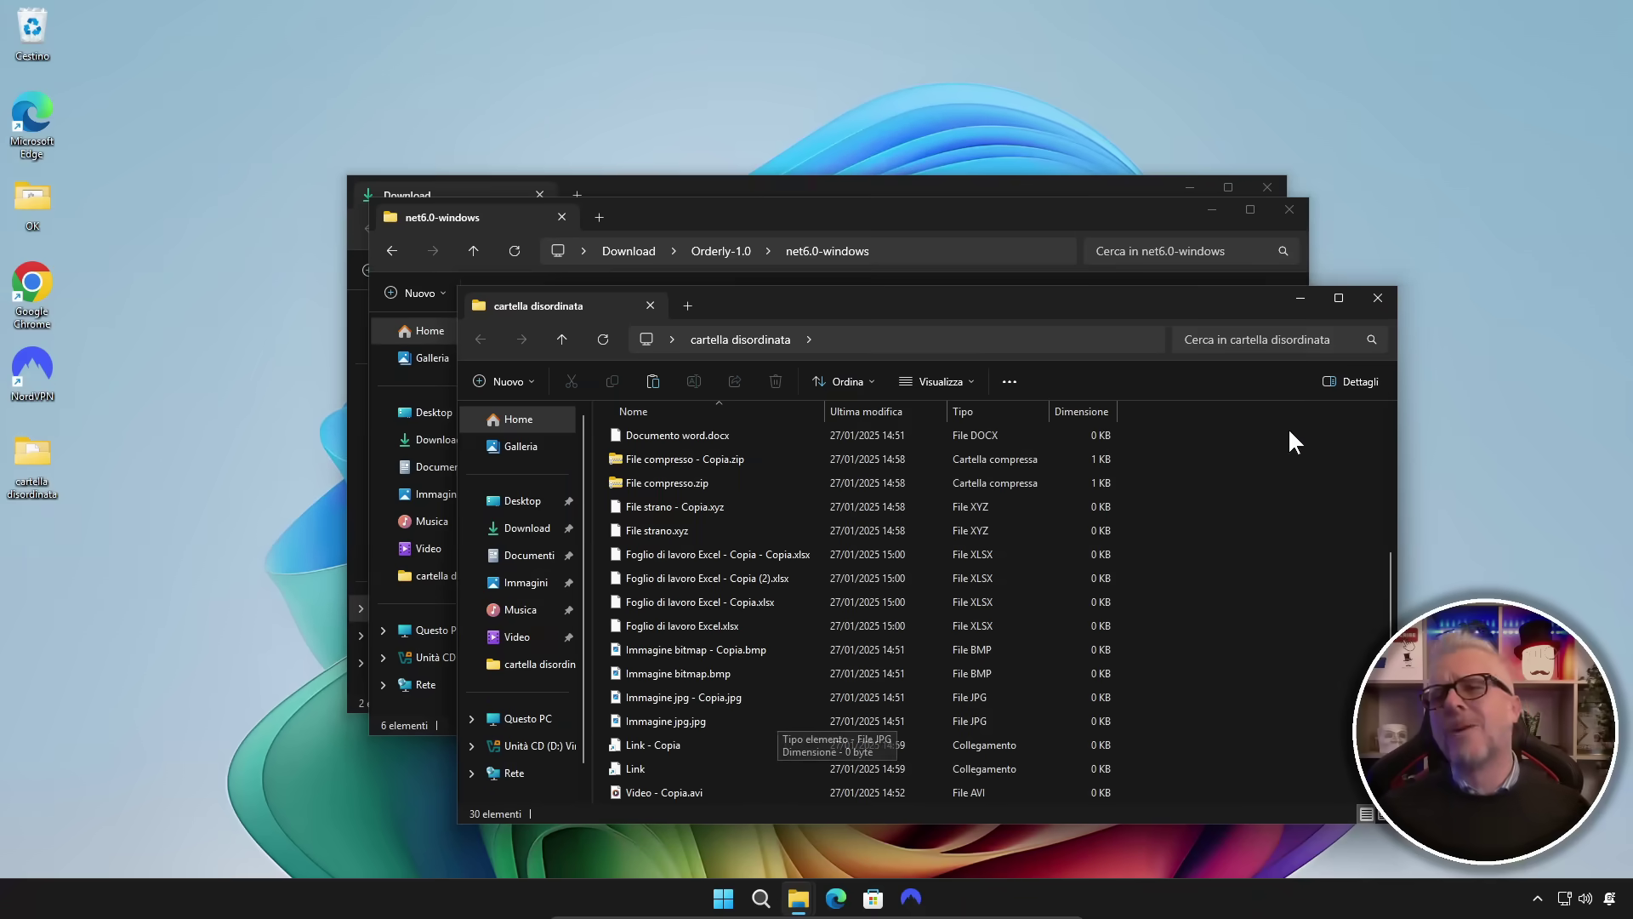
click(1375, 304)
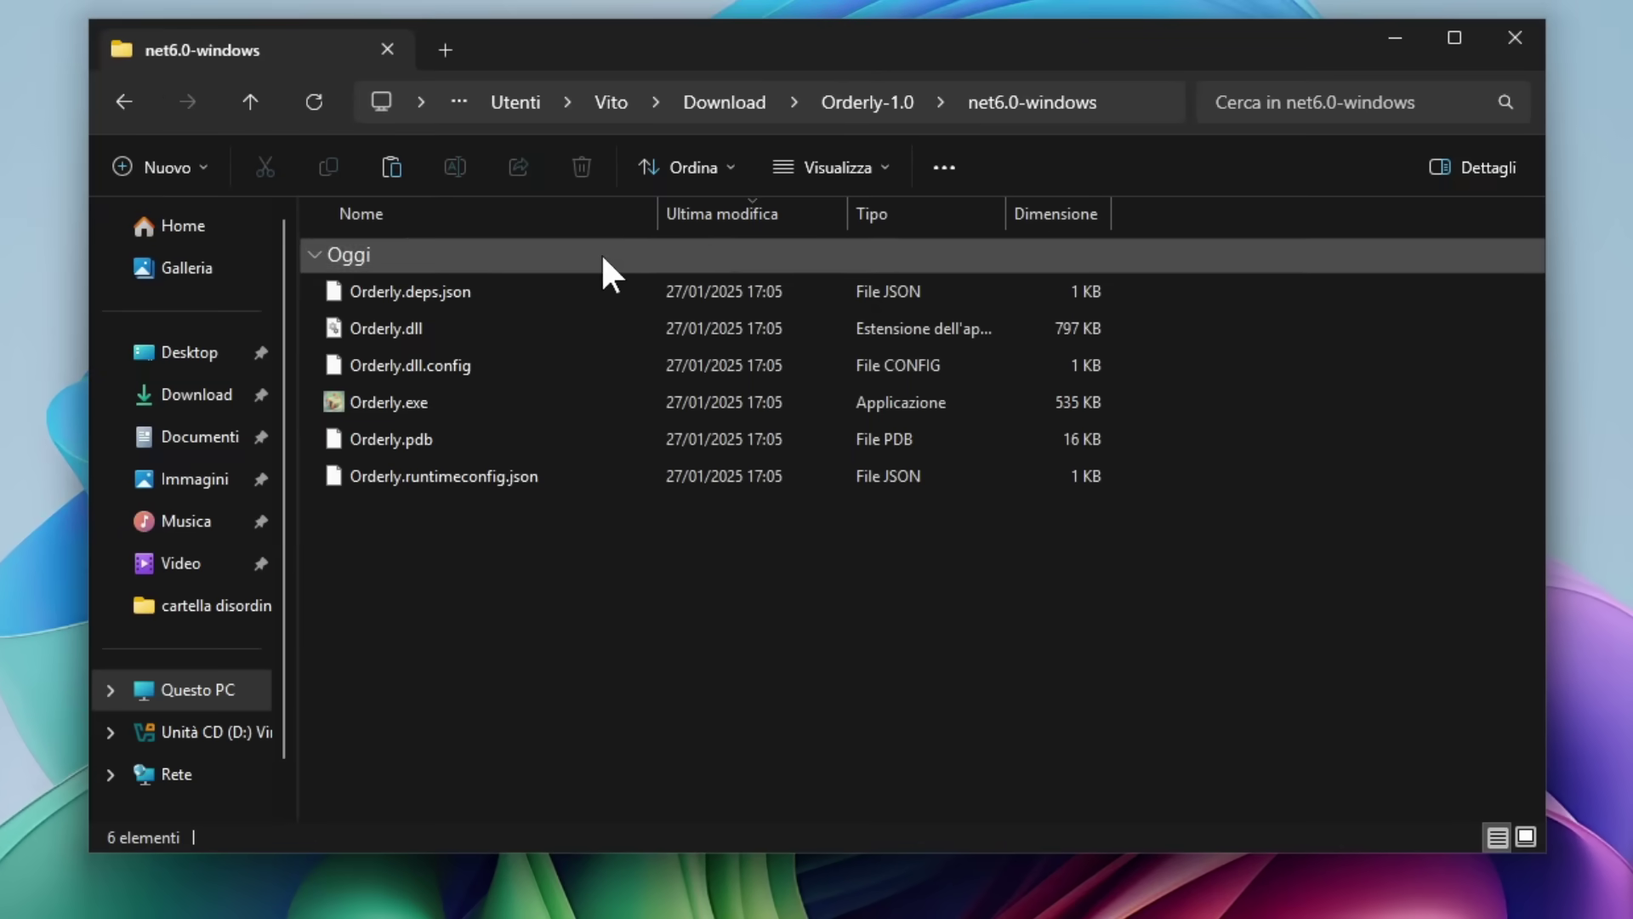
Run Orderly.exe from the net6.0-windows folder, allowing the unverified publisher, and agree to download the required .NET framework
mouse_move(449, 405)
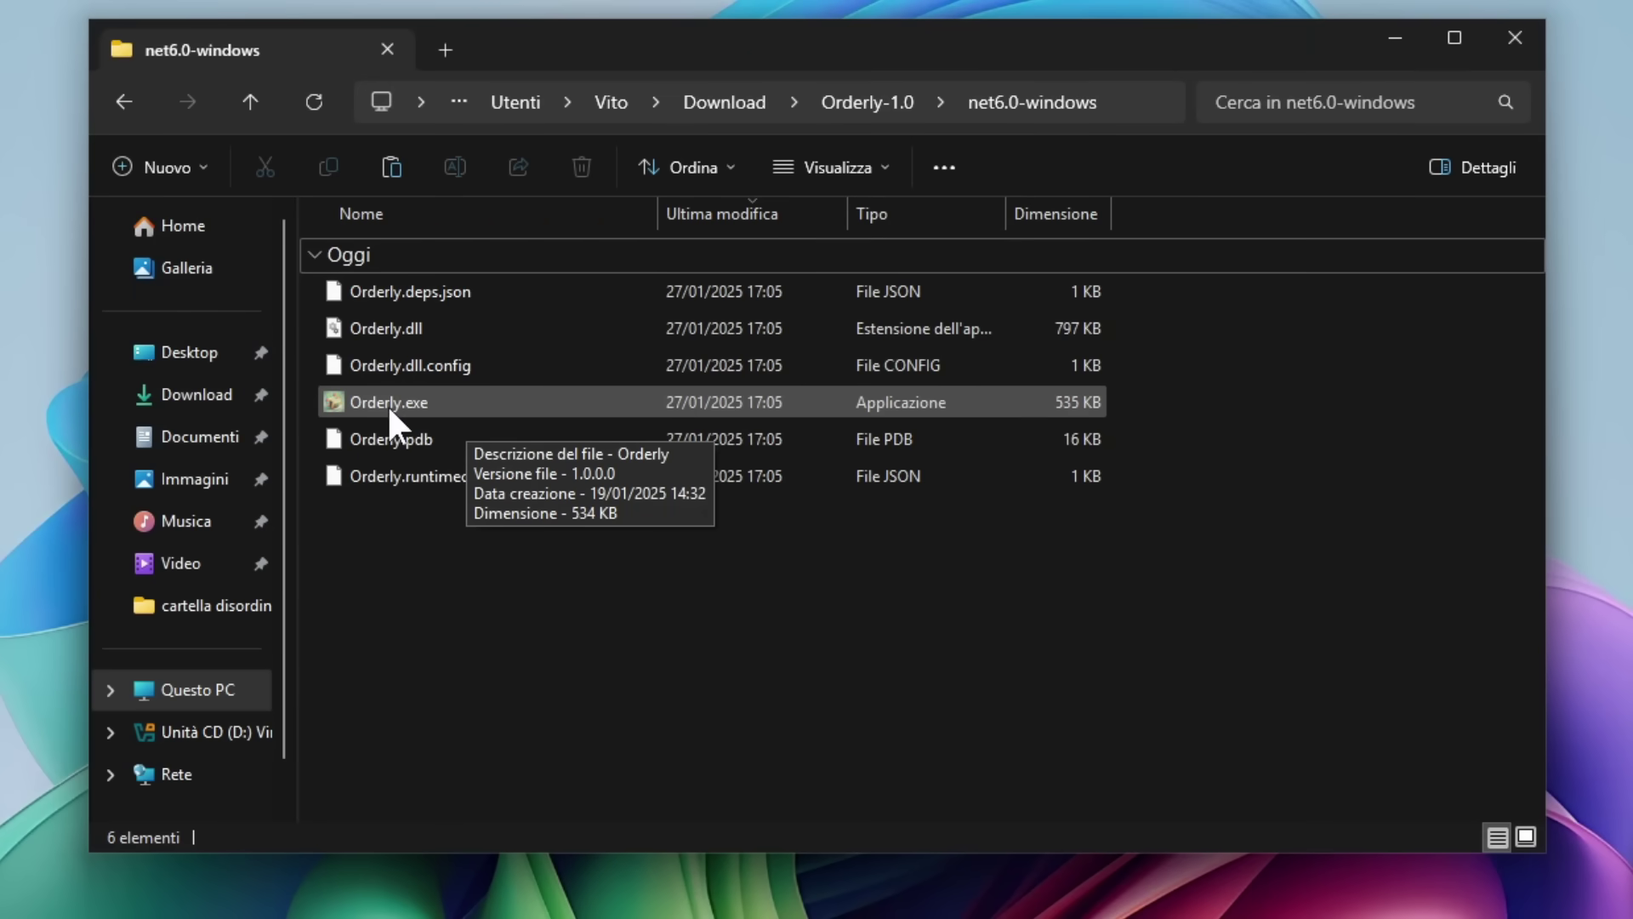
double_click(479, 403)
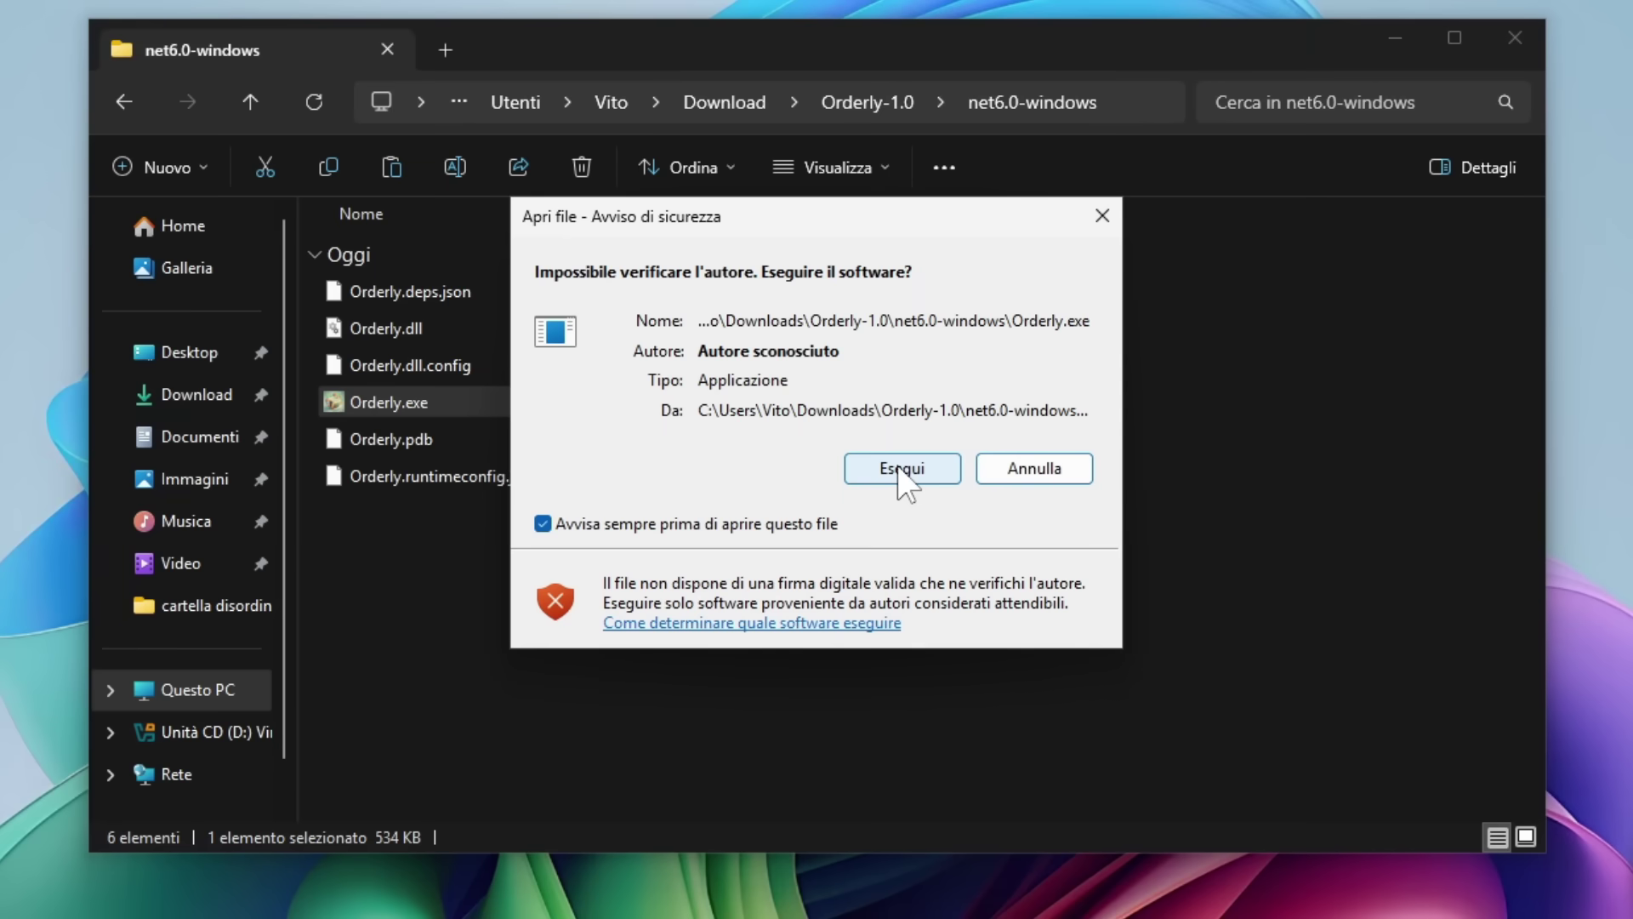
click(899, 473)
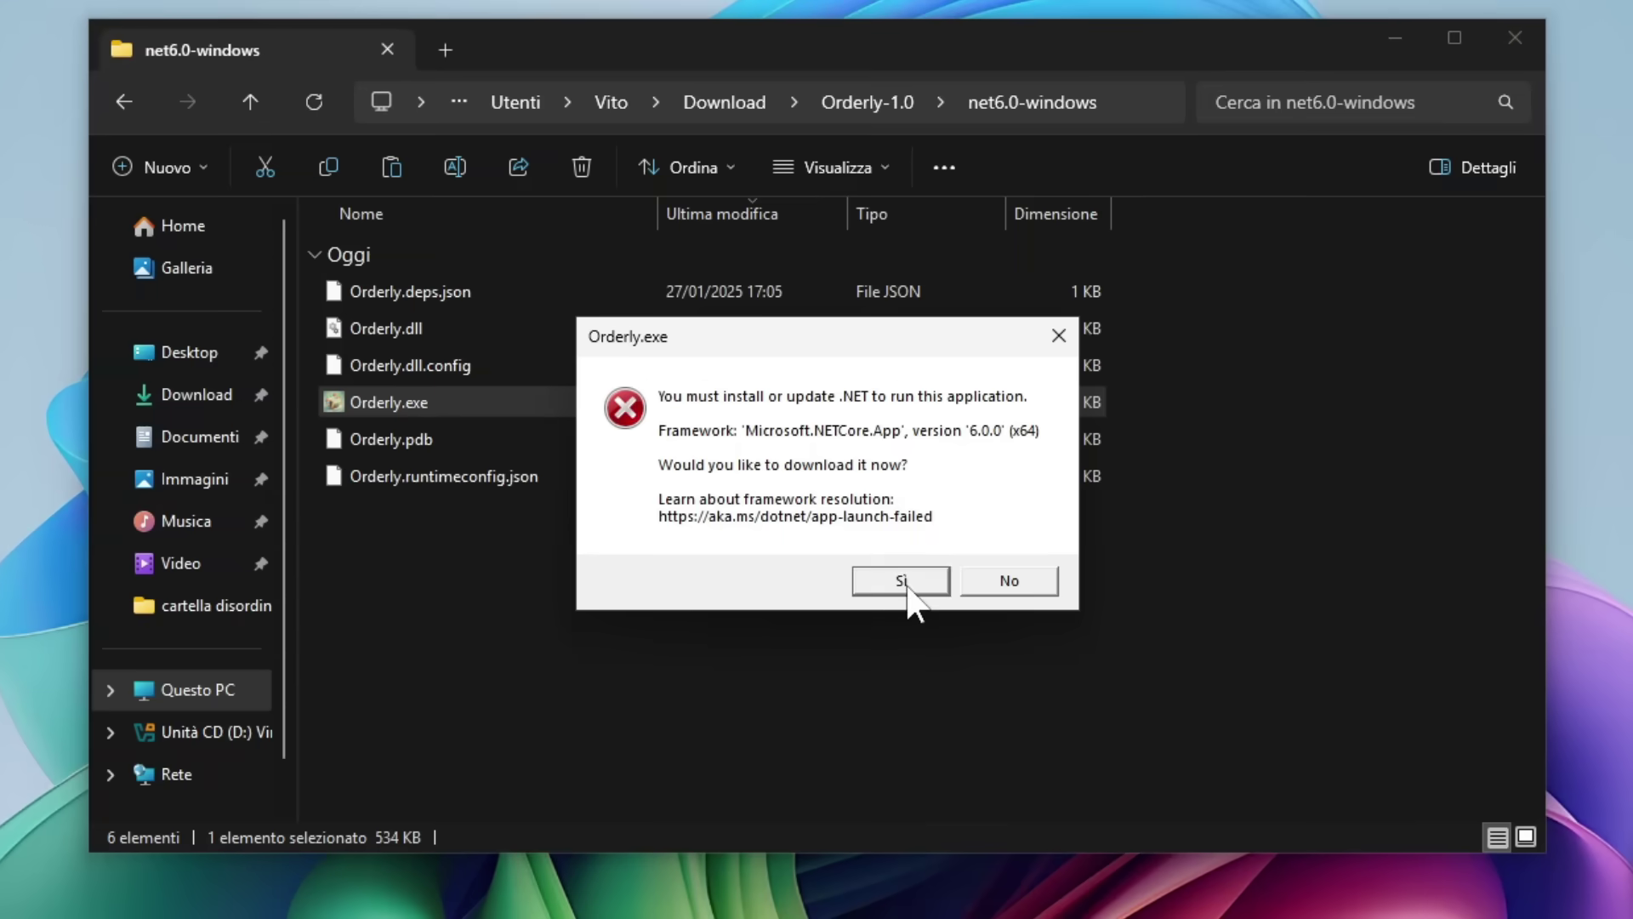
click(882, 540)
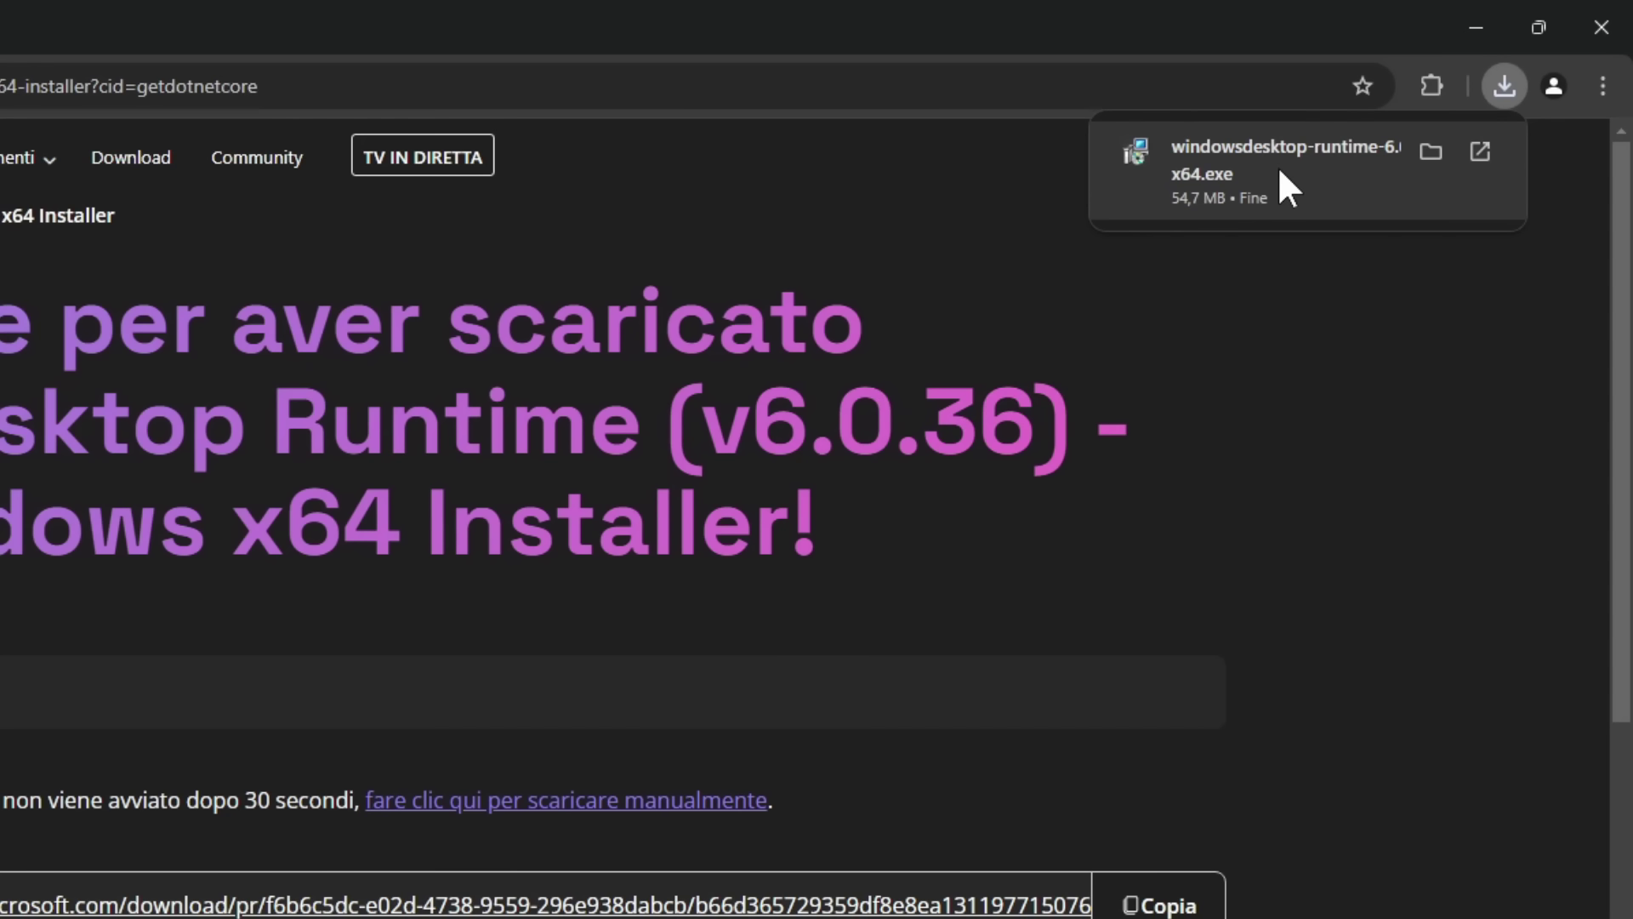
Install the downloaded Microsoft Windows Desktop Runtime 6.0.36 (x64) with permission to change the device, and close the installer and browser
click(1280, 170)
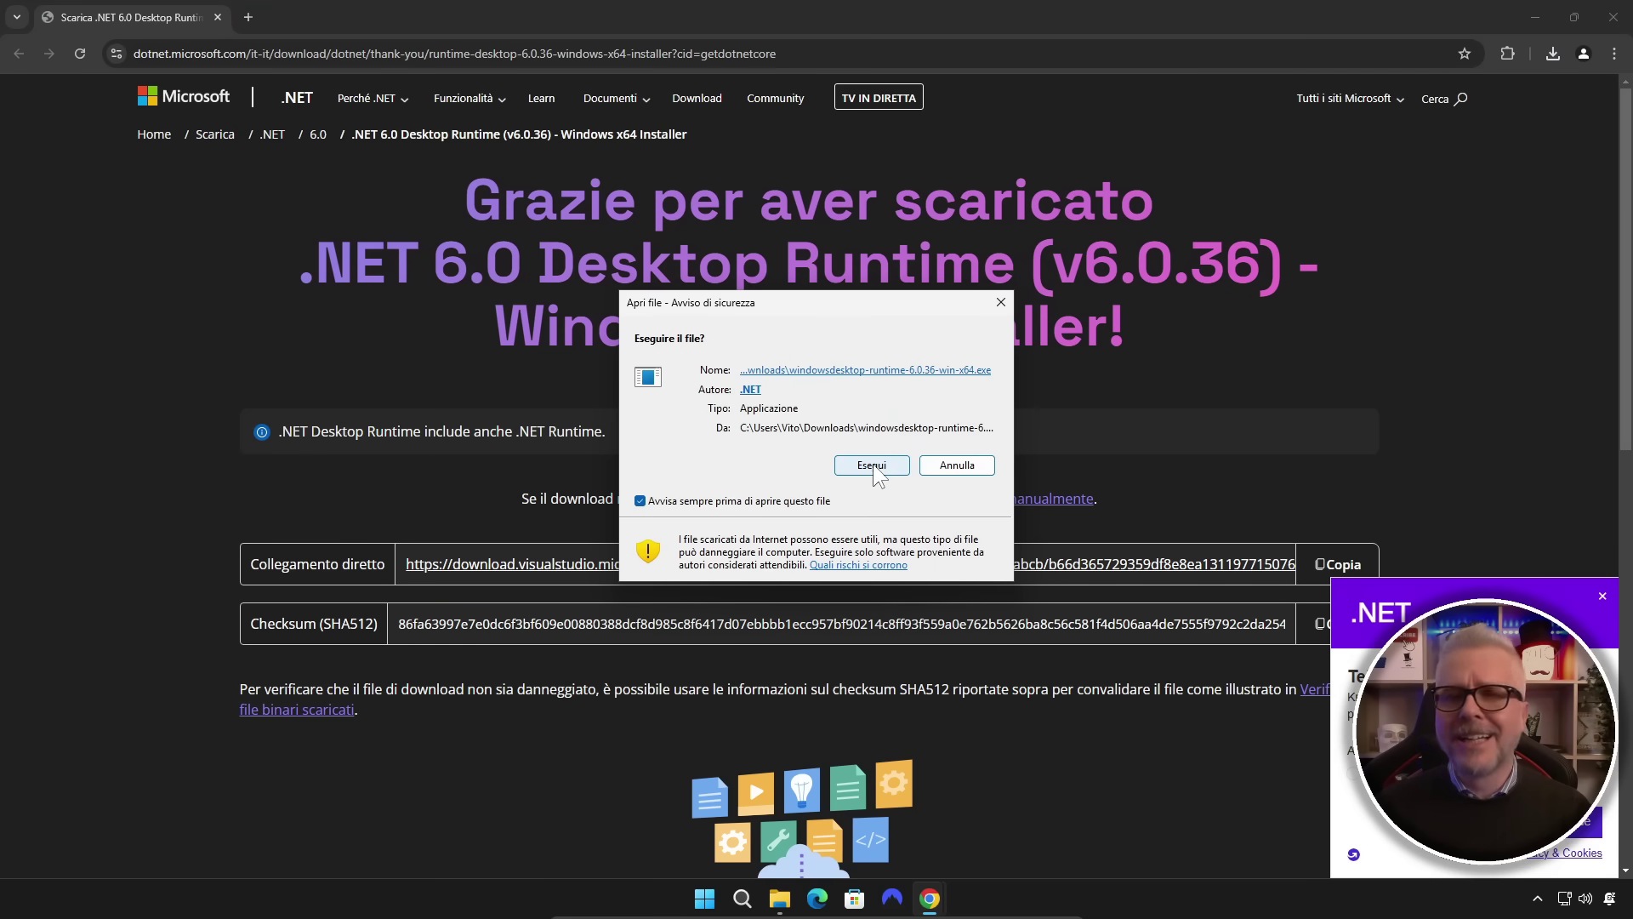
click(873, 467)
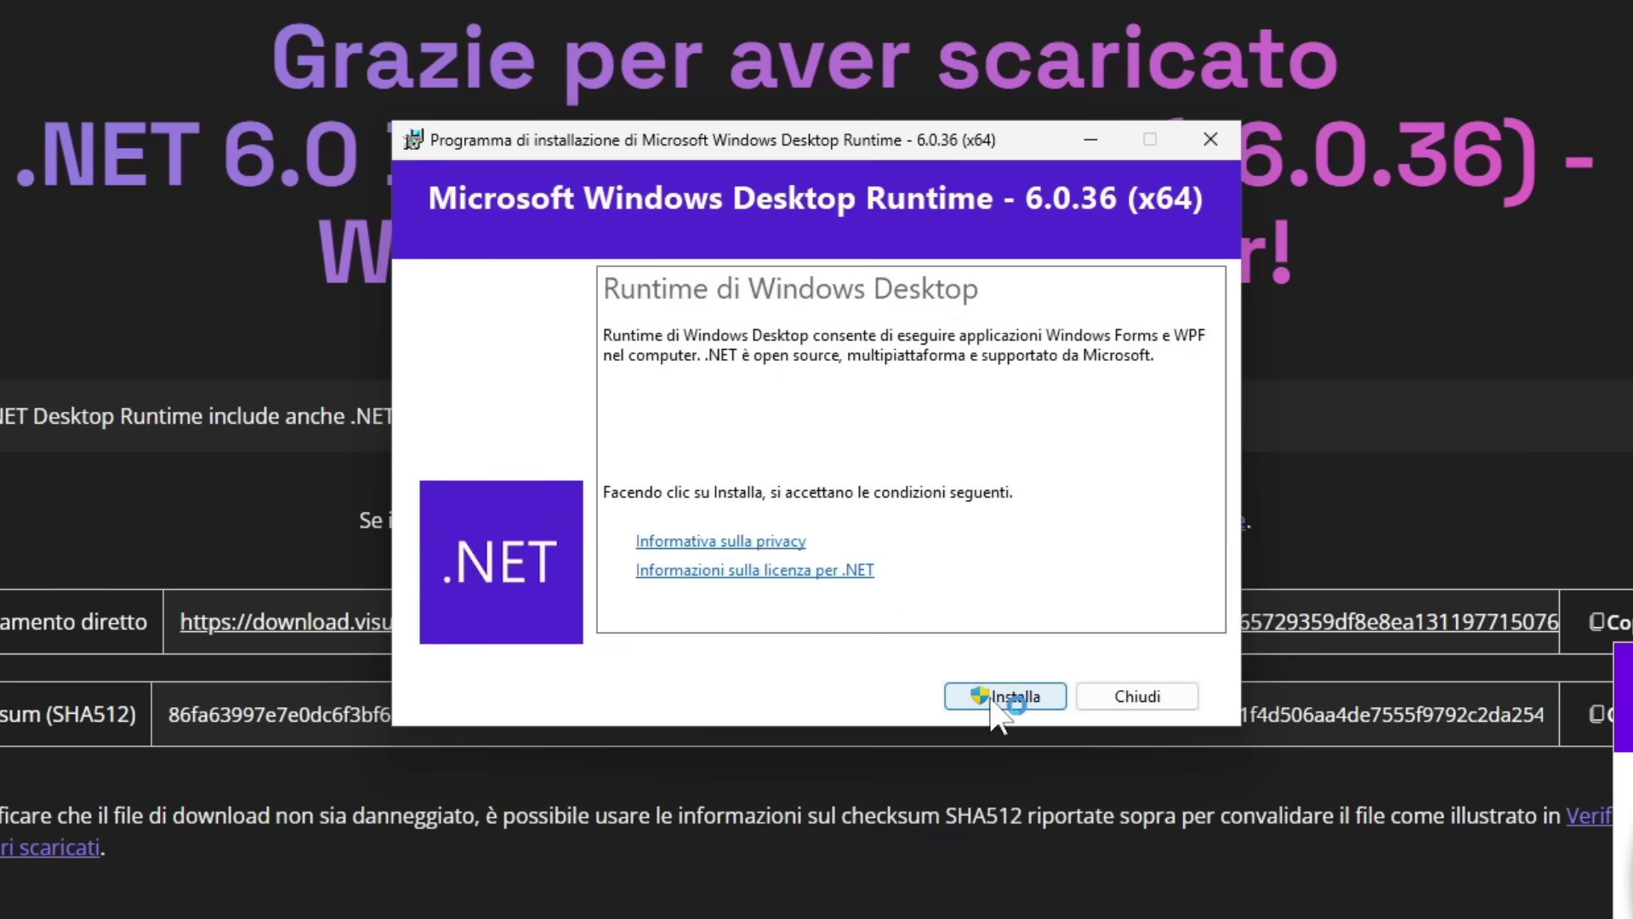
click(1013, 698)
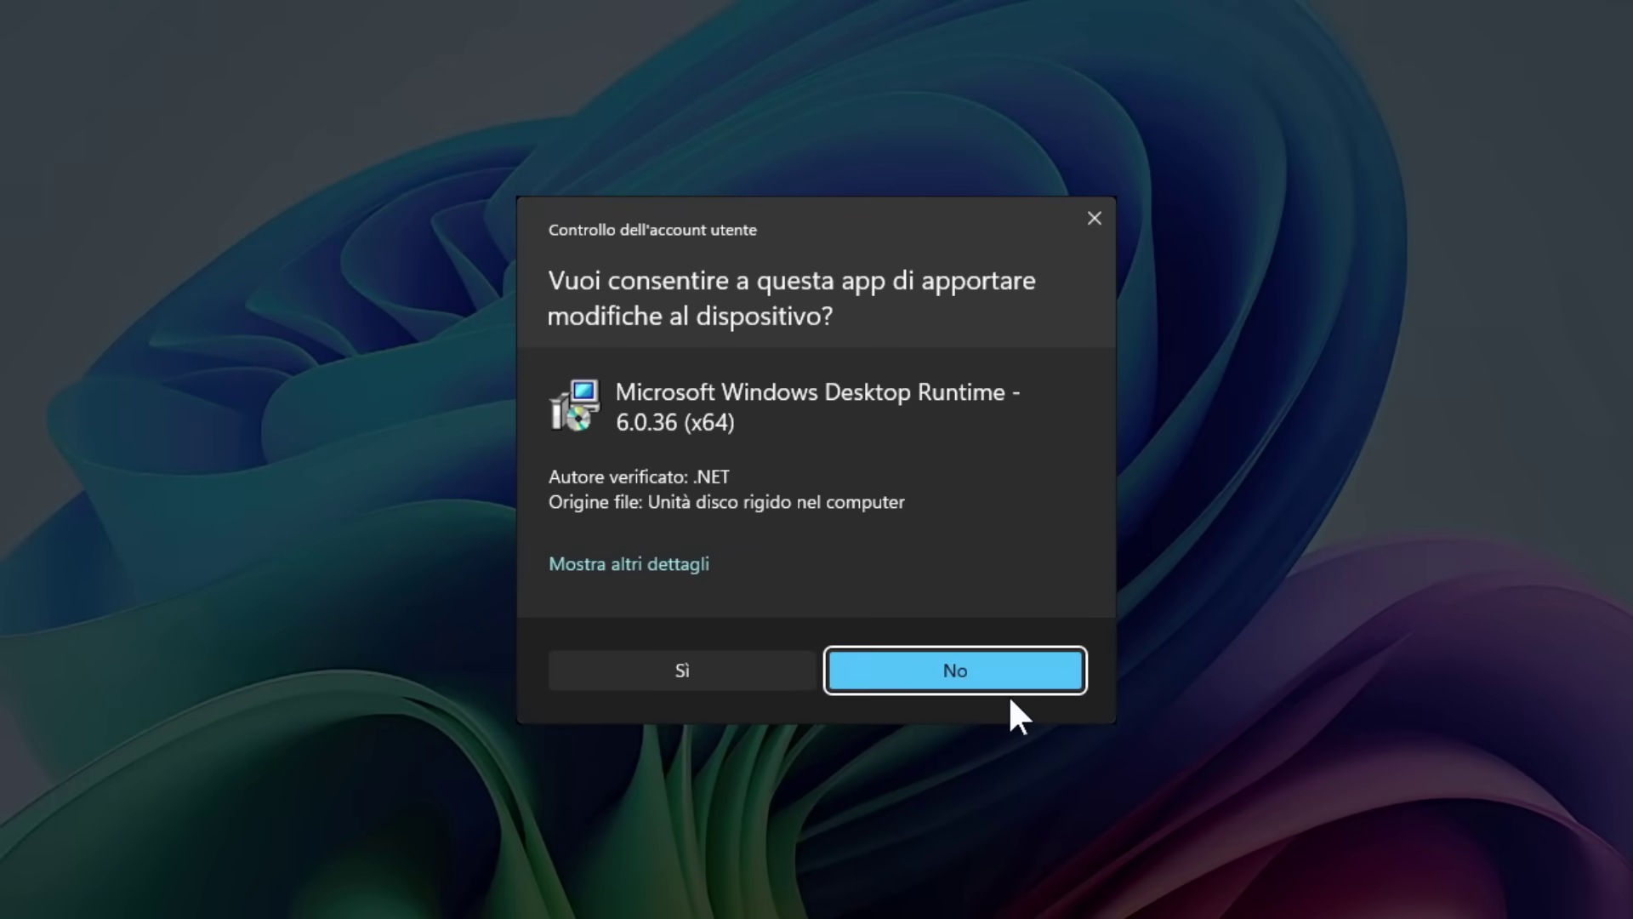
click(708, 668)
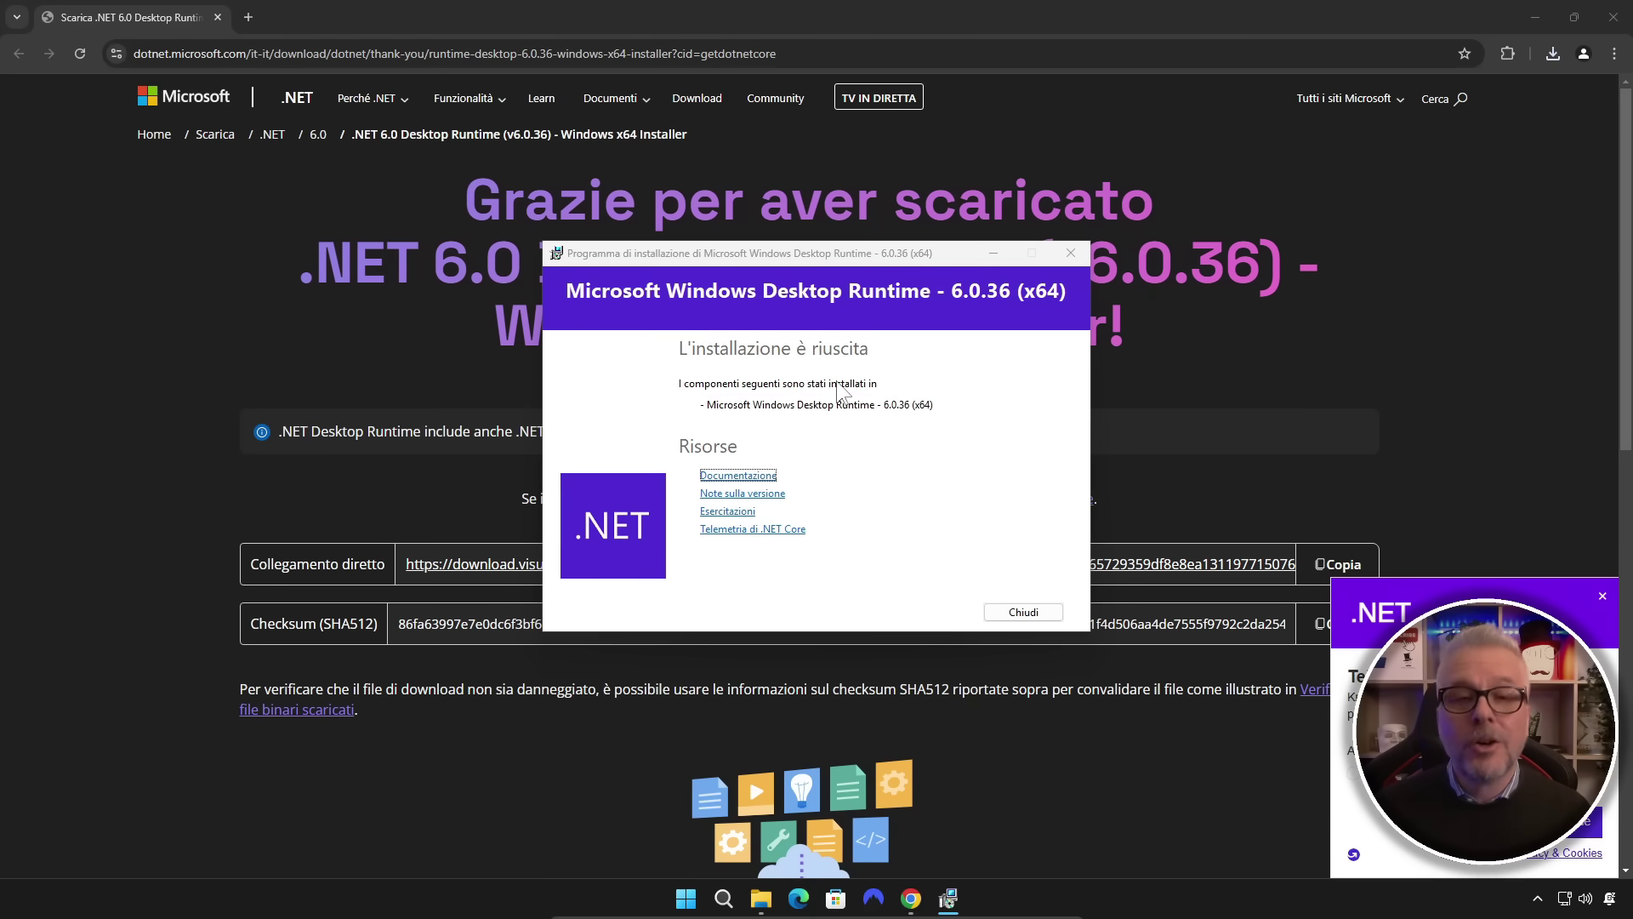
click(1023, 613)
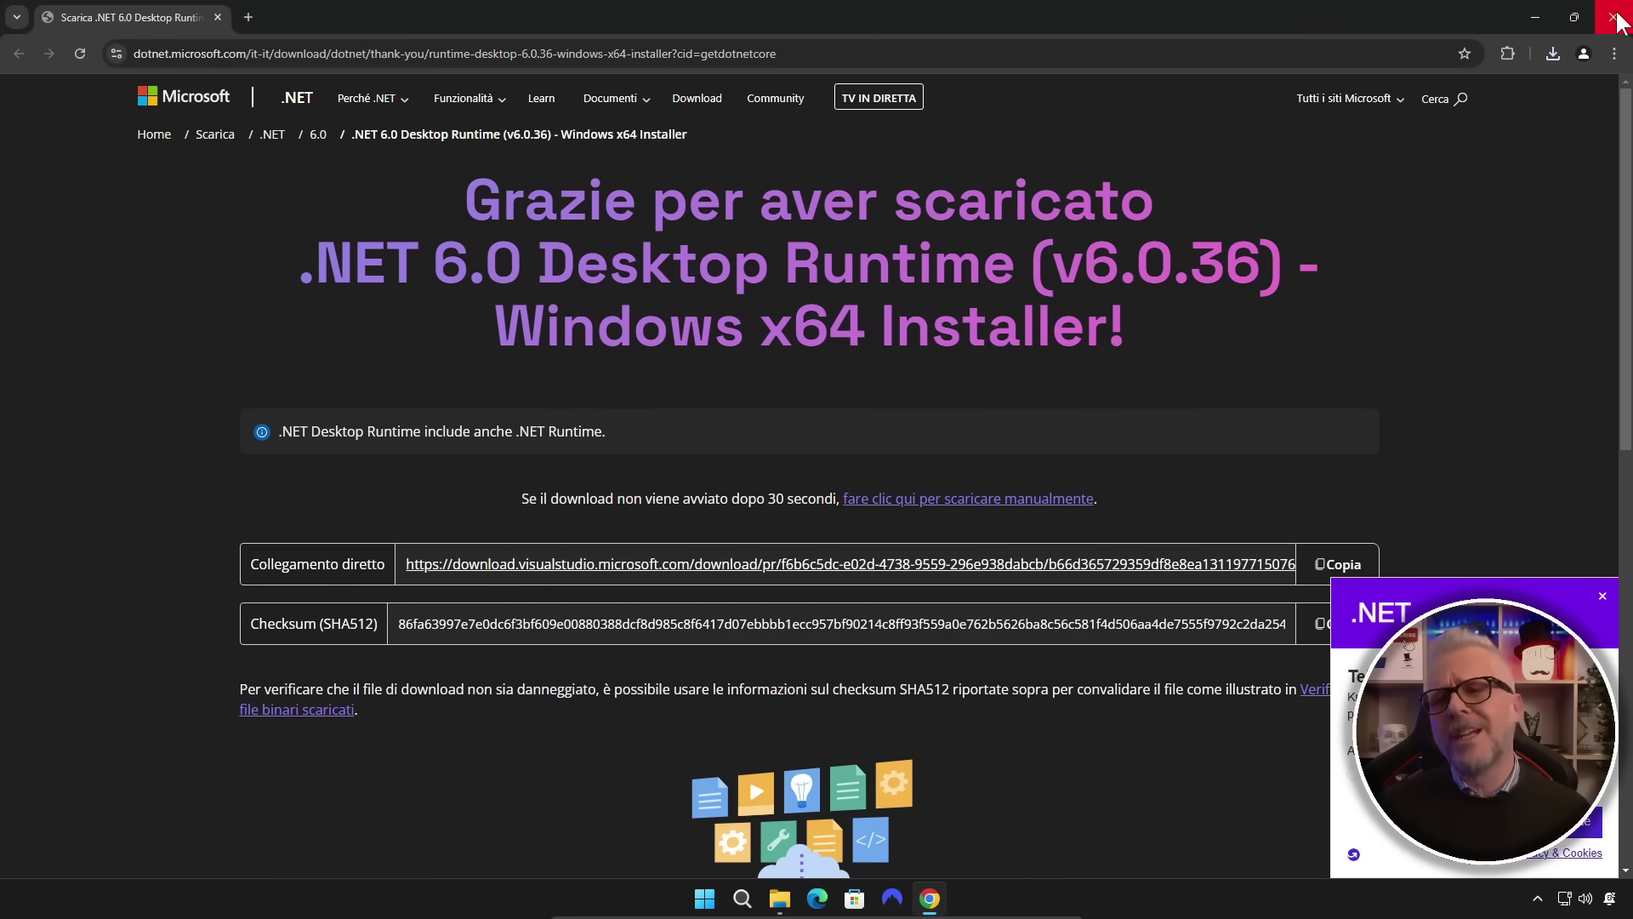
click(1616, 21)
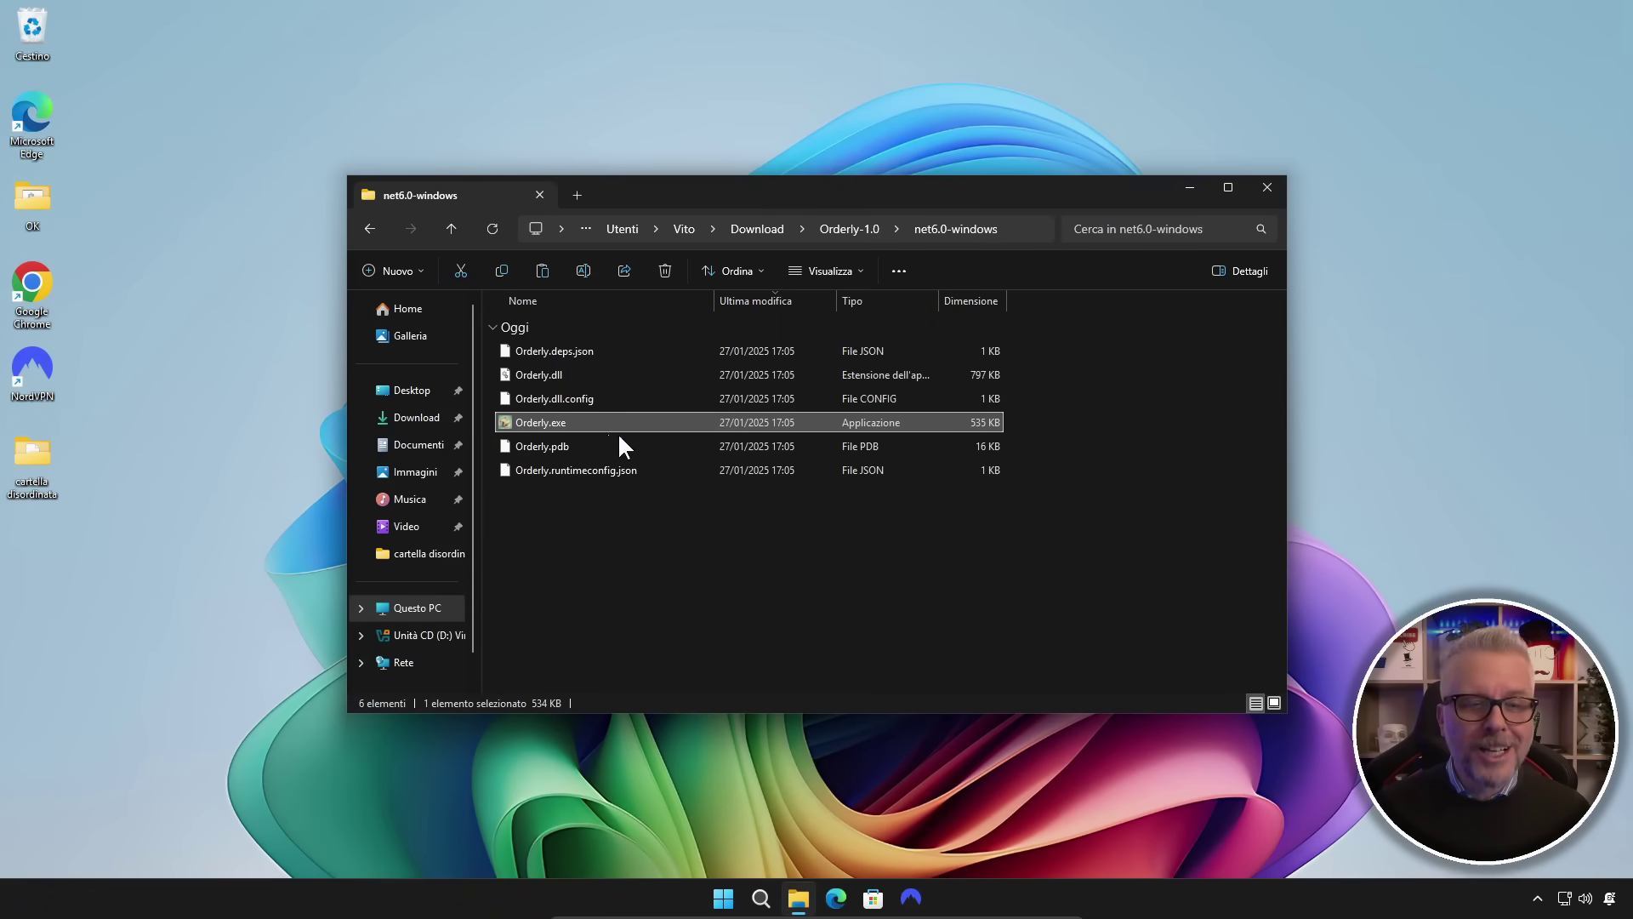
mouse_move(557, 422)
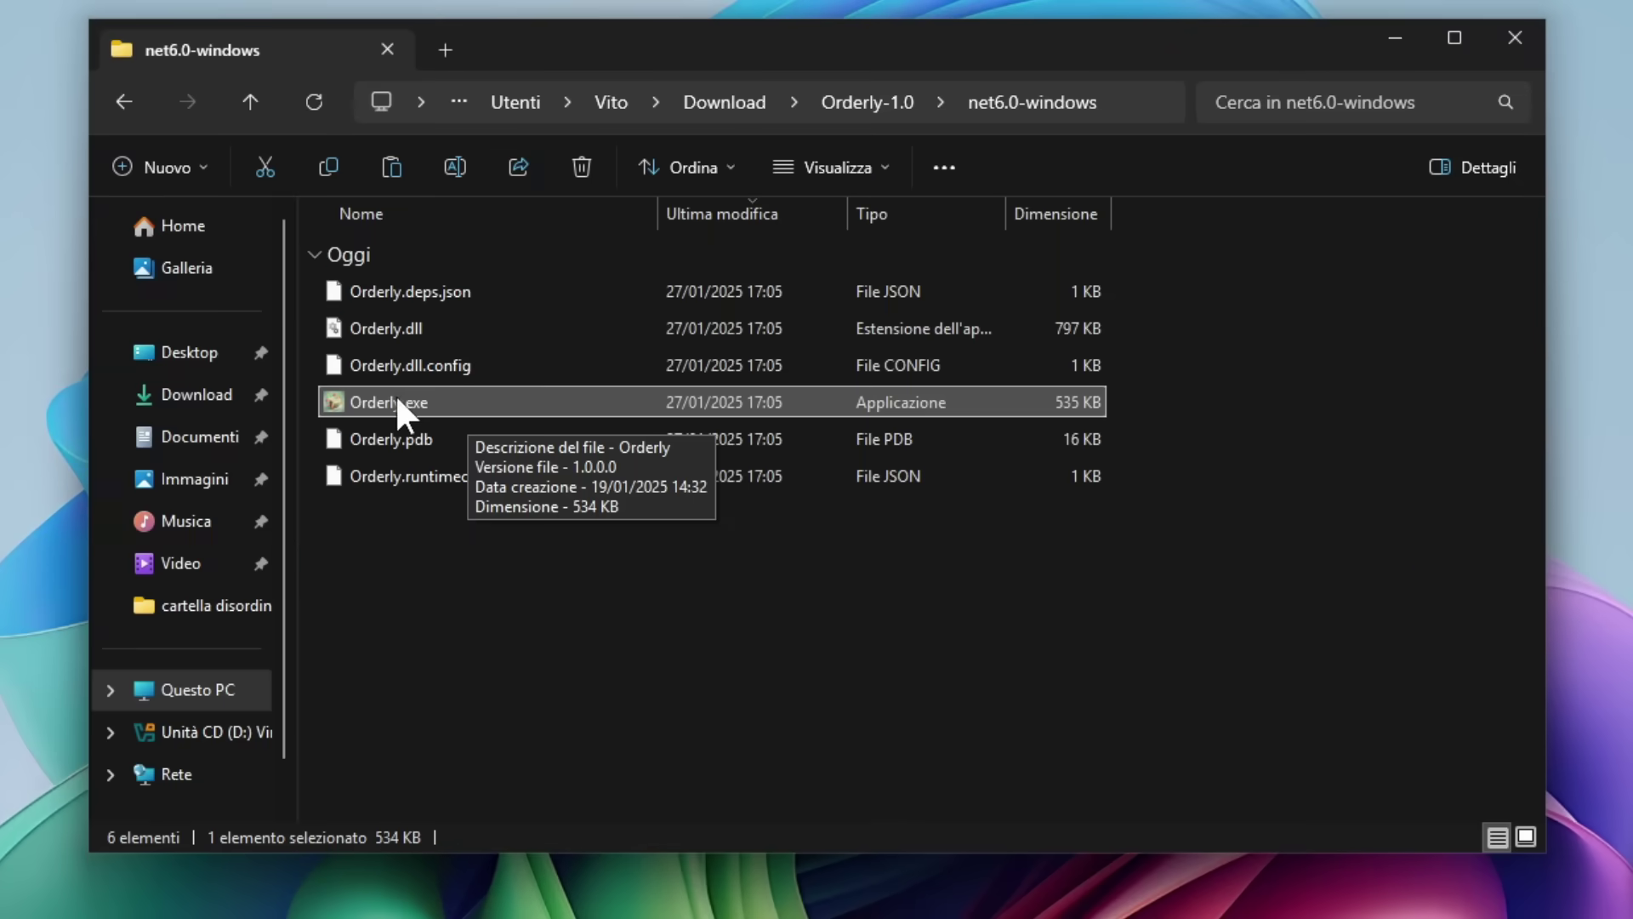
Run Orderly.exe from the net6.0-windows folder, allowing the unverified publisher and accepting the disclaimer
double_click(385, 404)
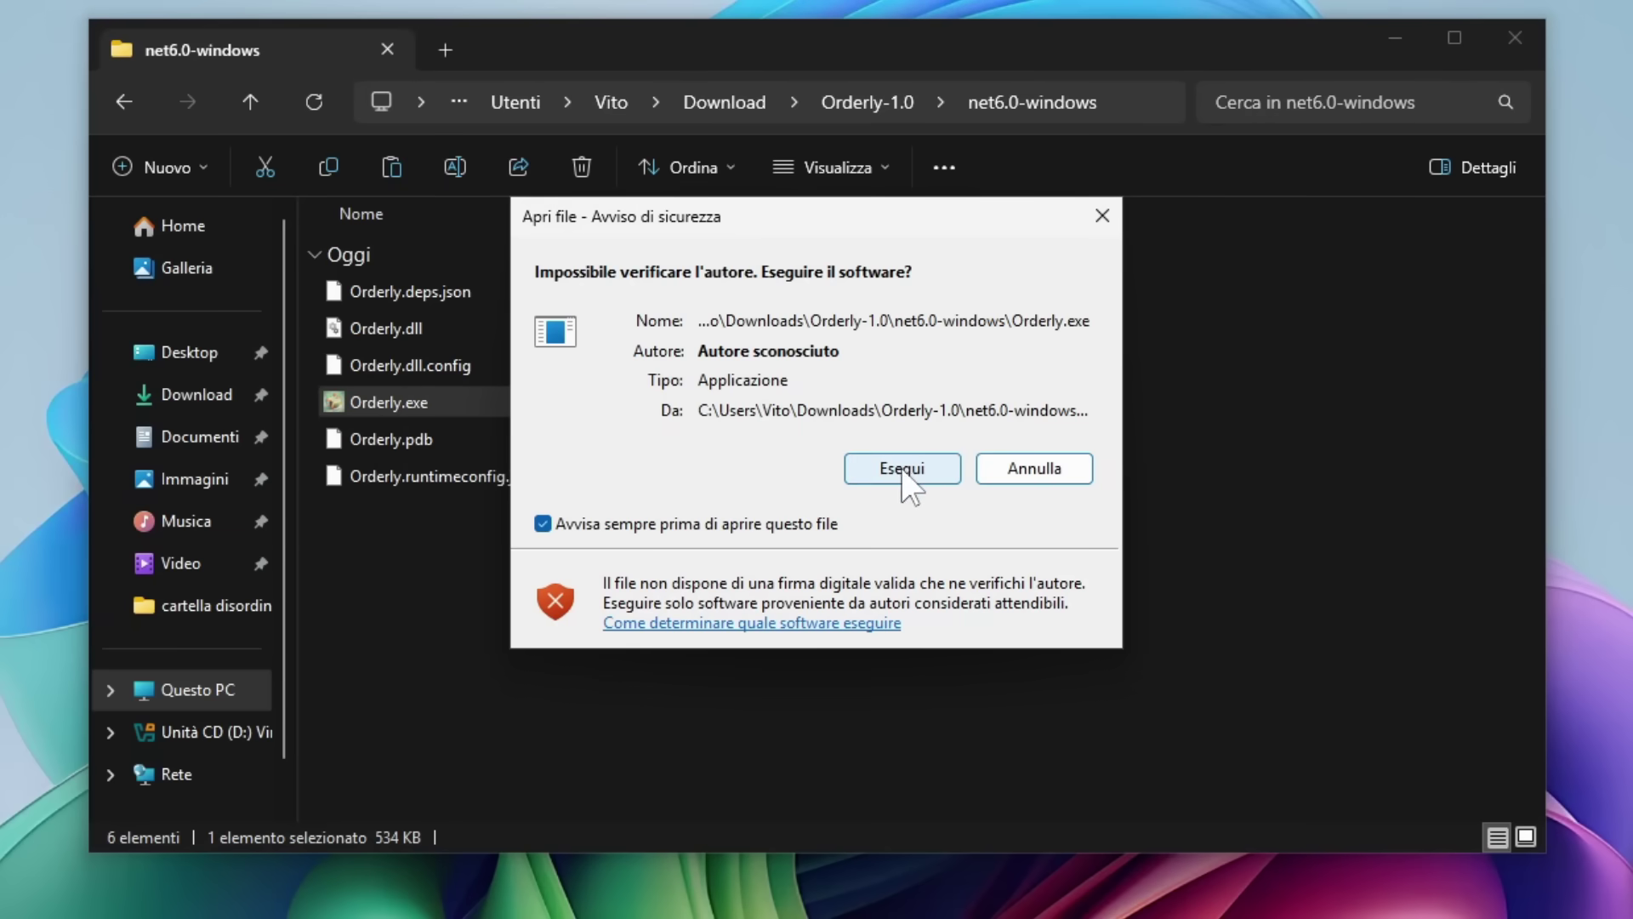
click(900, 469)
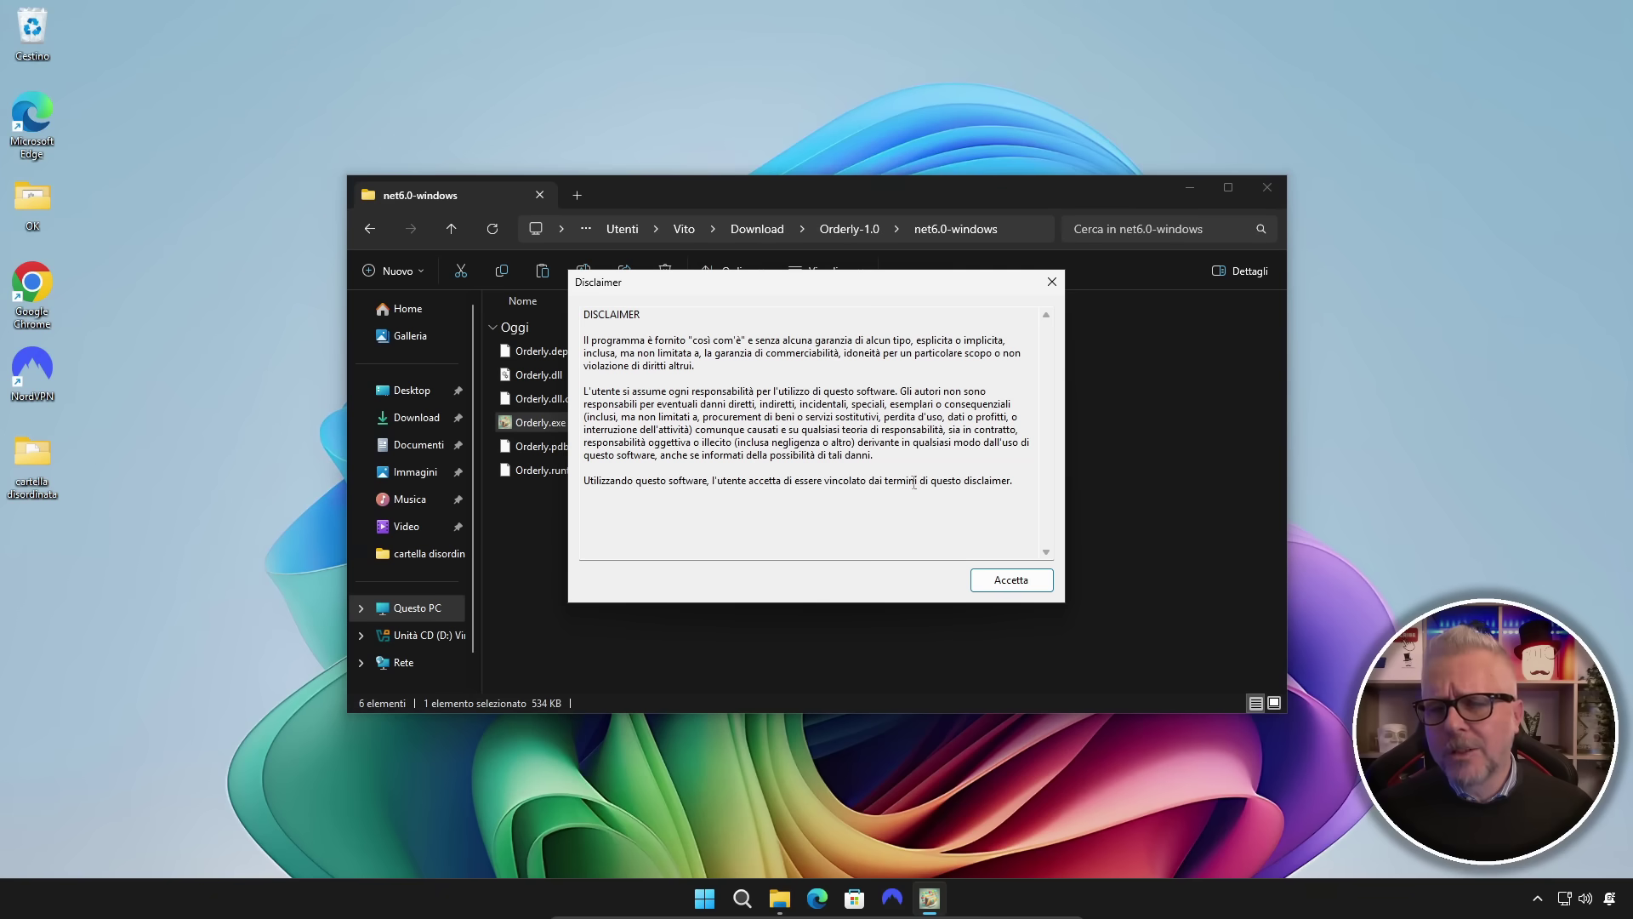
click(1015, 582)
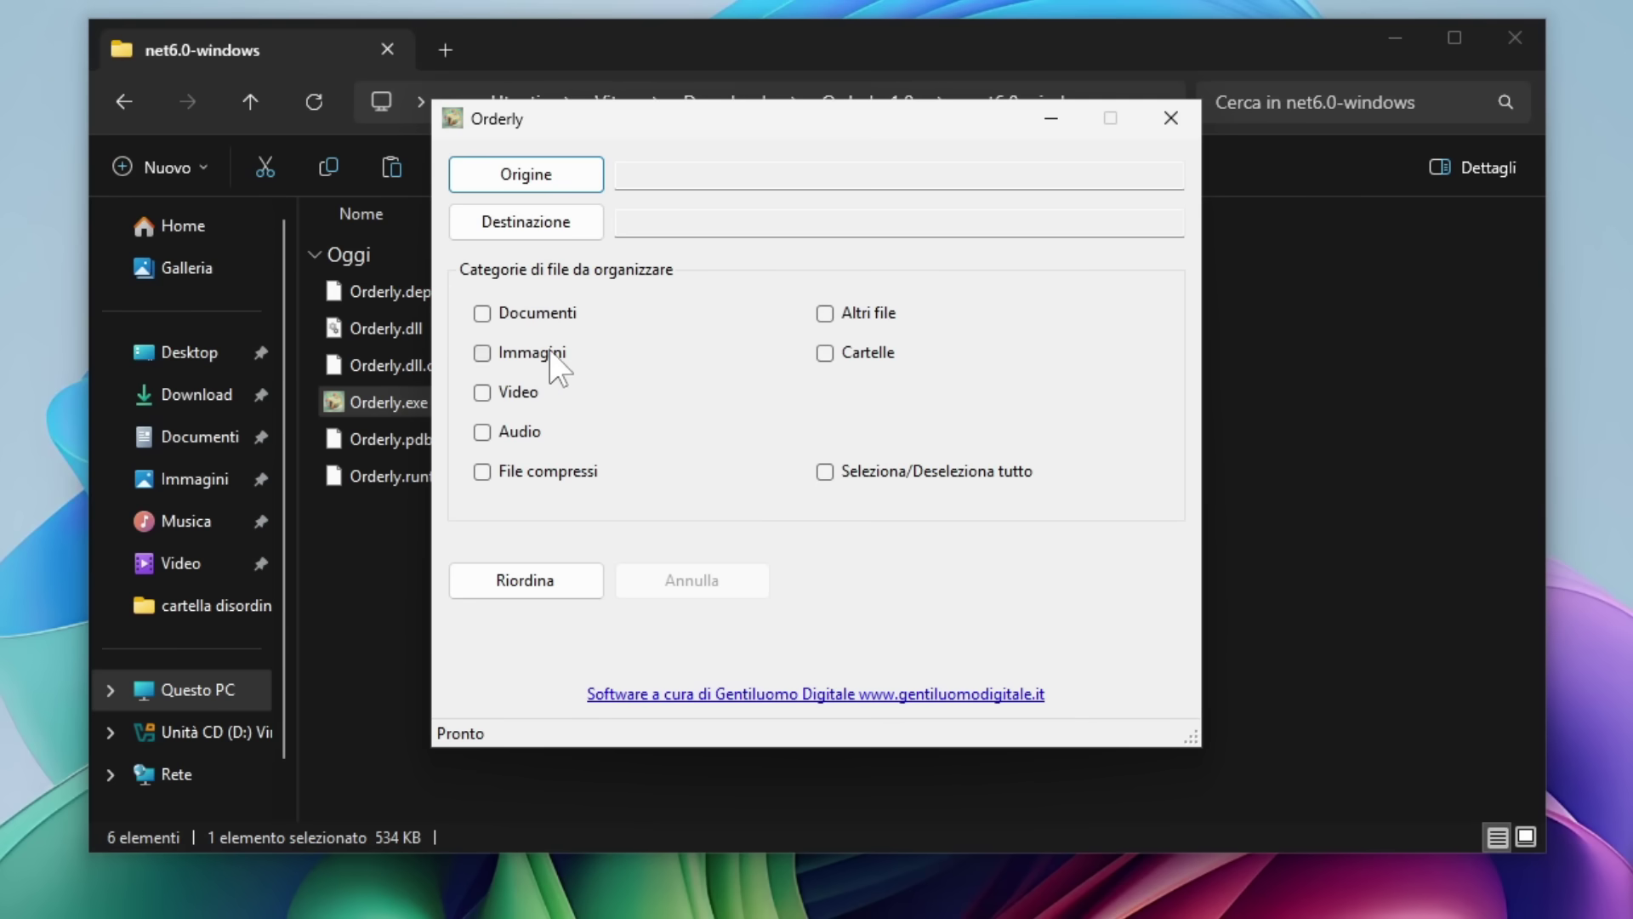
Try out the file category options by ticking Documenti, Immagini and Video, and toggling the selection of all categories on and off
click(482, 312)
click(482, 352)
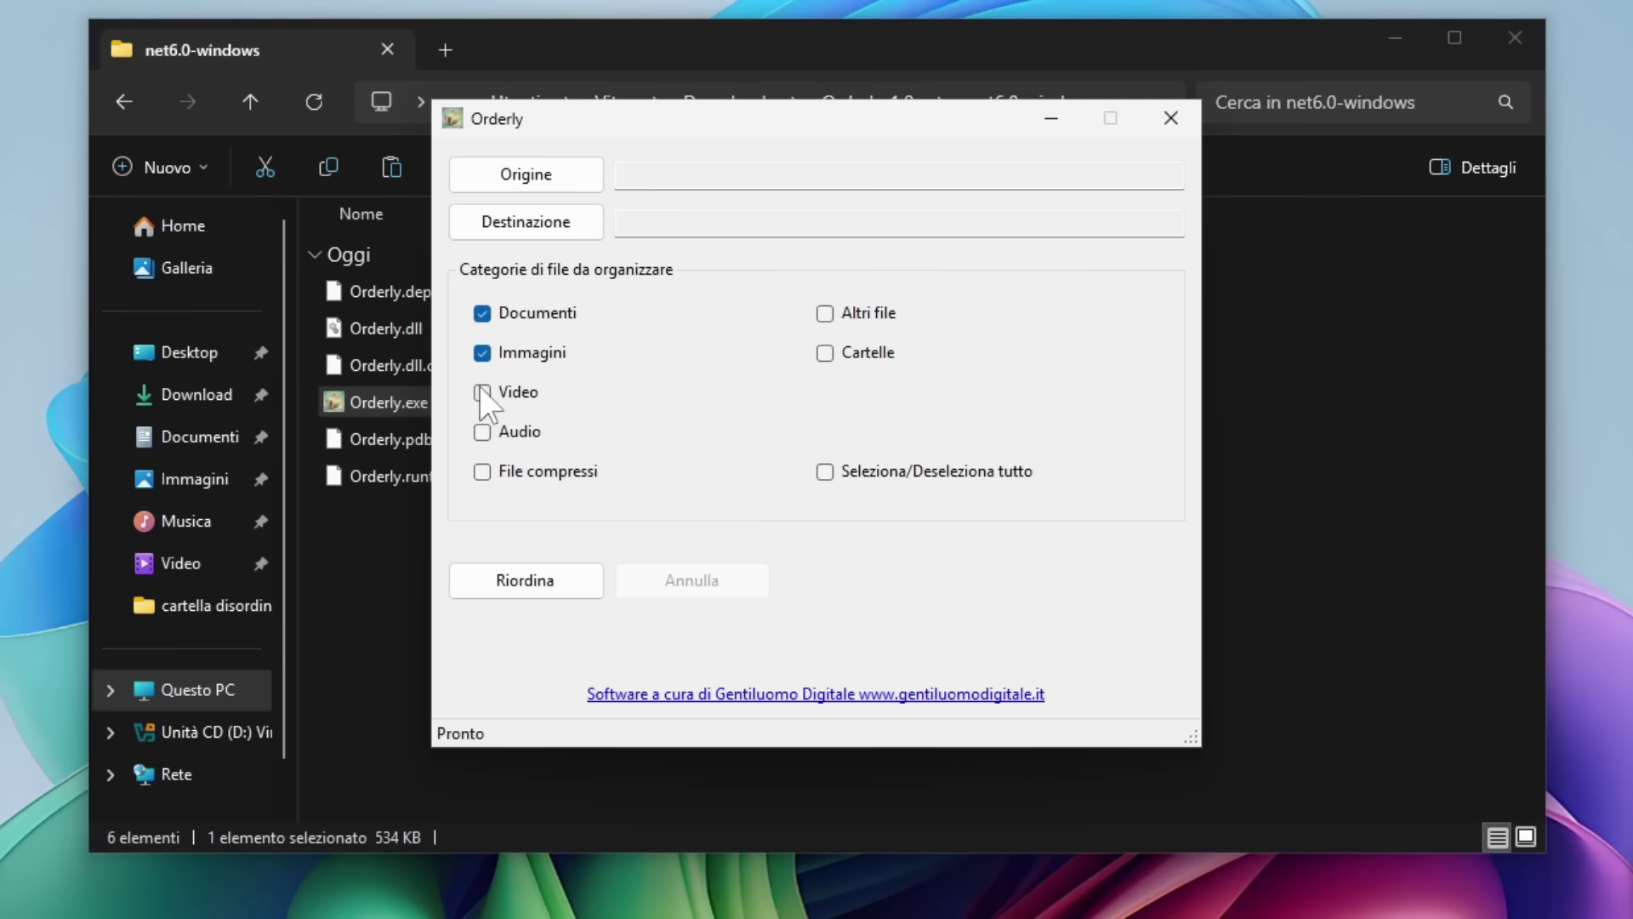
click(482, 392)
click(825, 473)
click(825, 473)
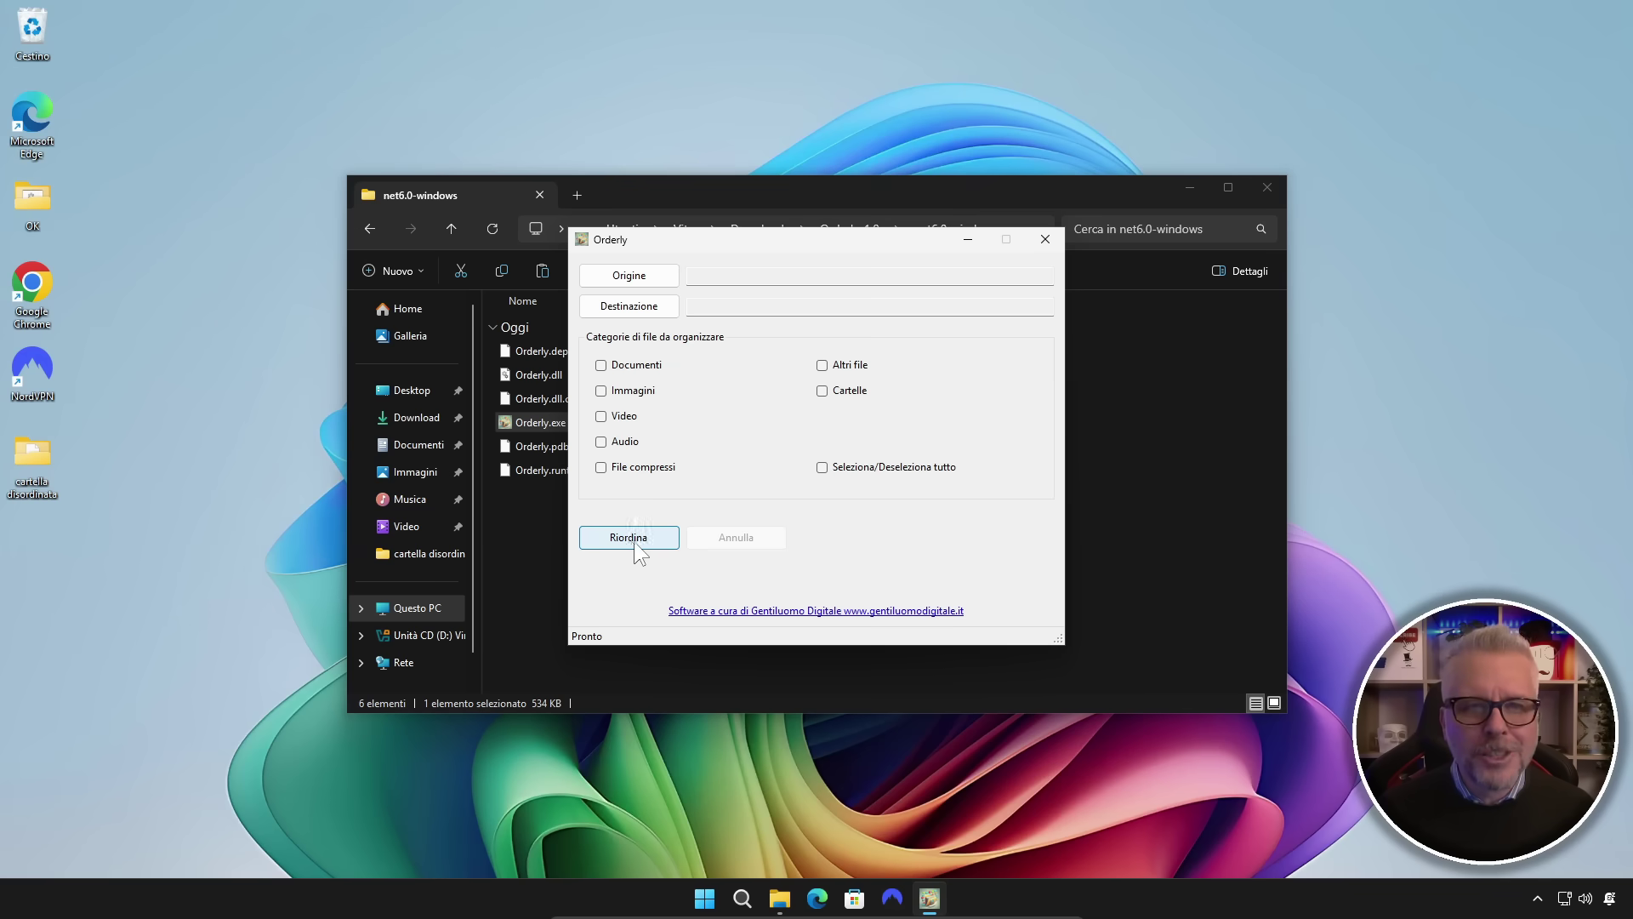
Minimise the net6.0-windows window, open the desktop folder "cartella disordinata" and arrange it behind the Orderly window with both visible
click(1189, 188)
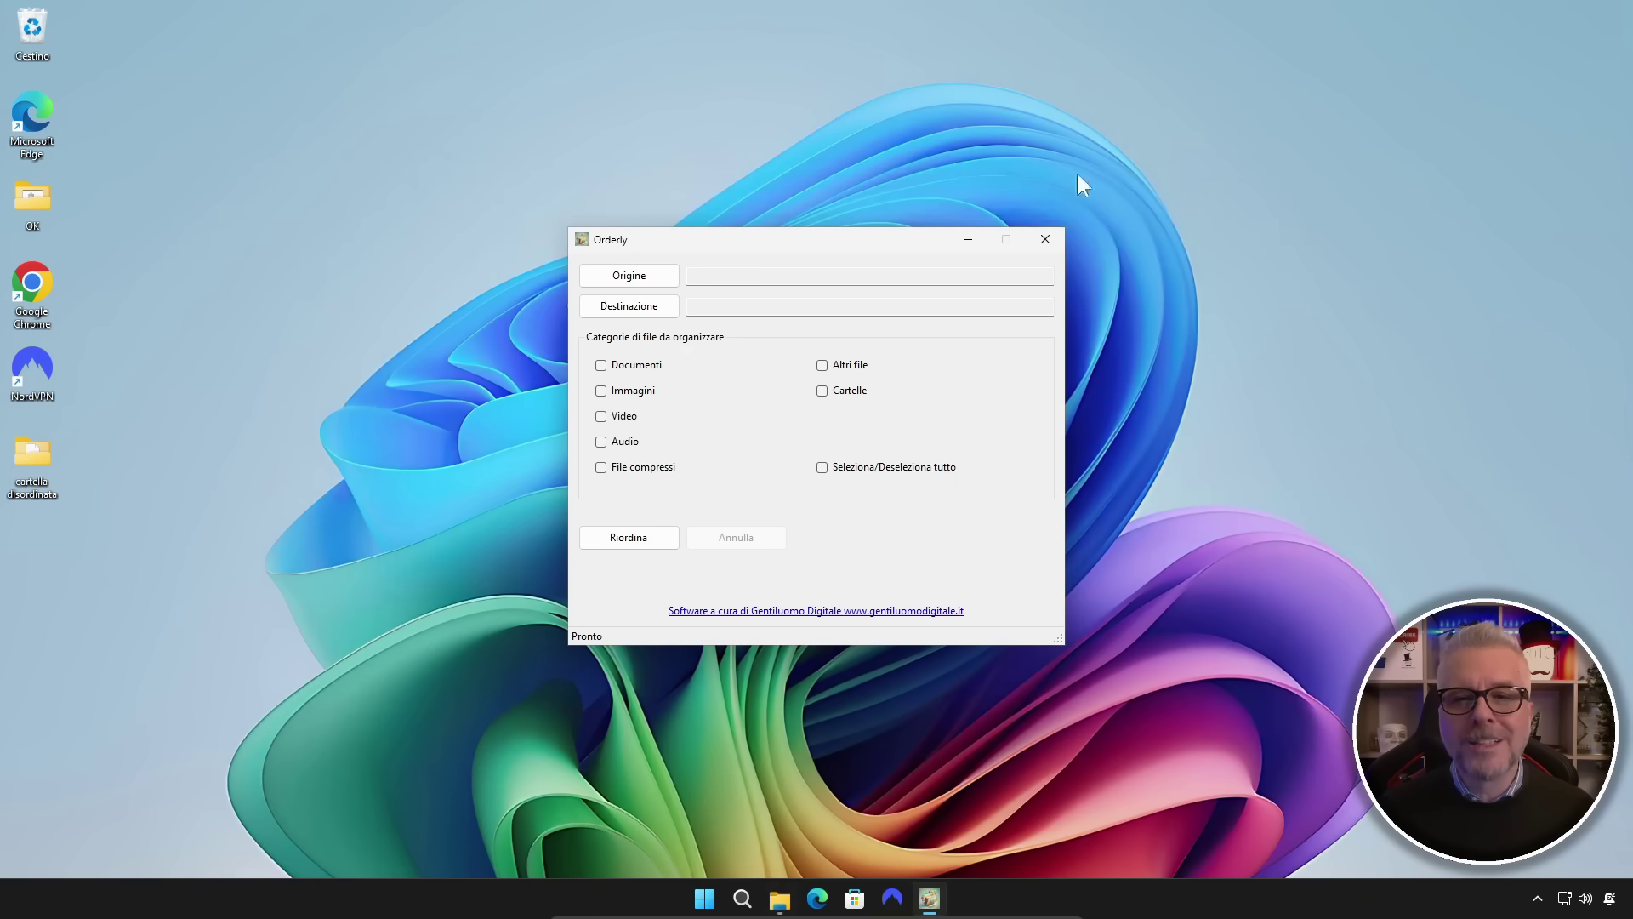
double_click(32, 461)
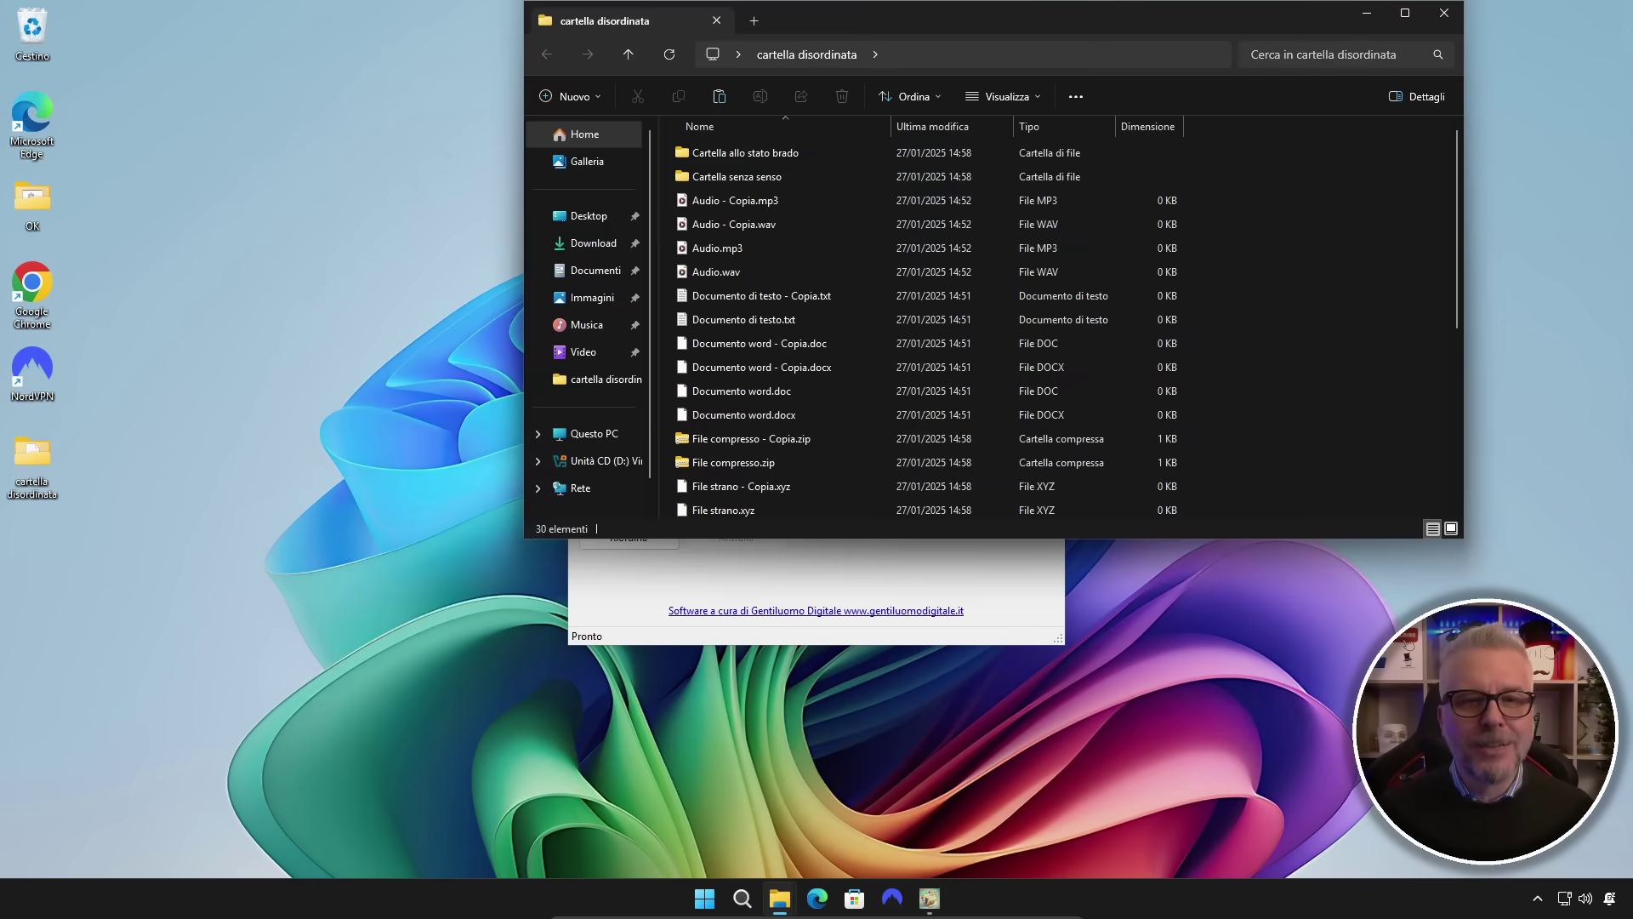
drag(1037, 10, 533, 156)
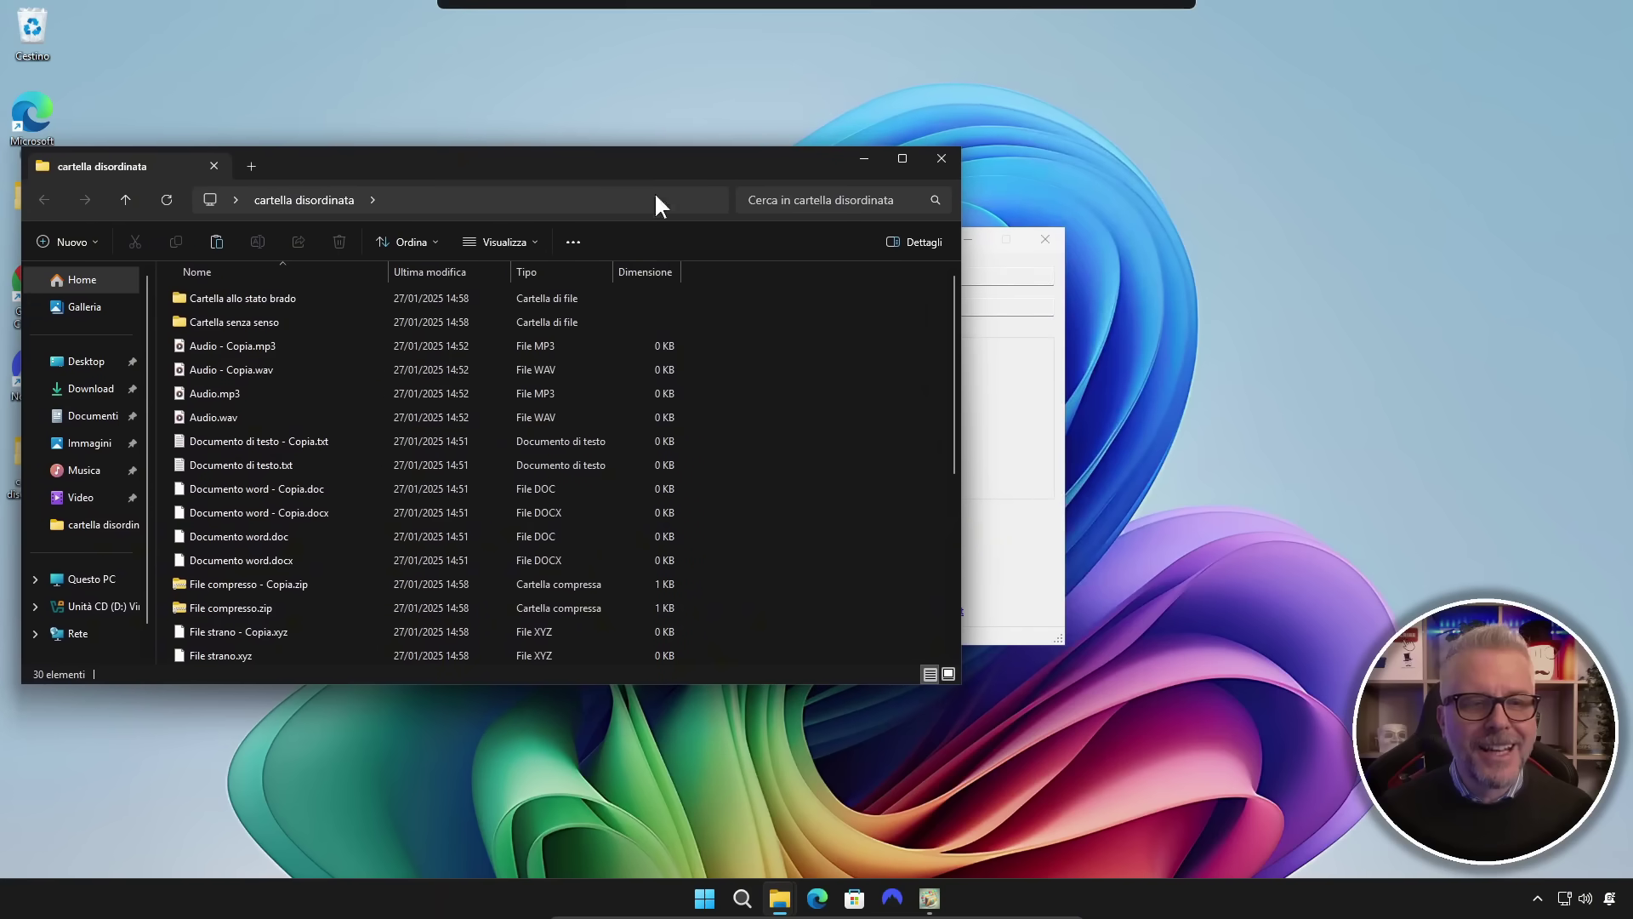
click(1021, 364)
drag(874, 247, 896, 282)
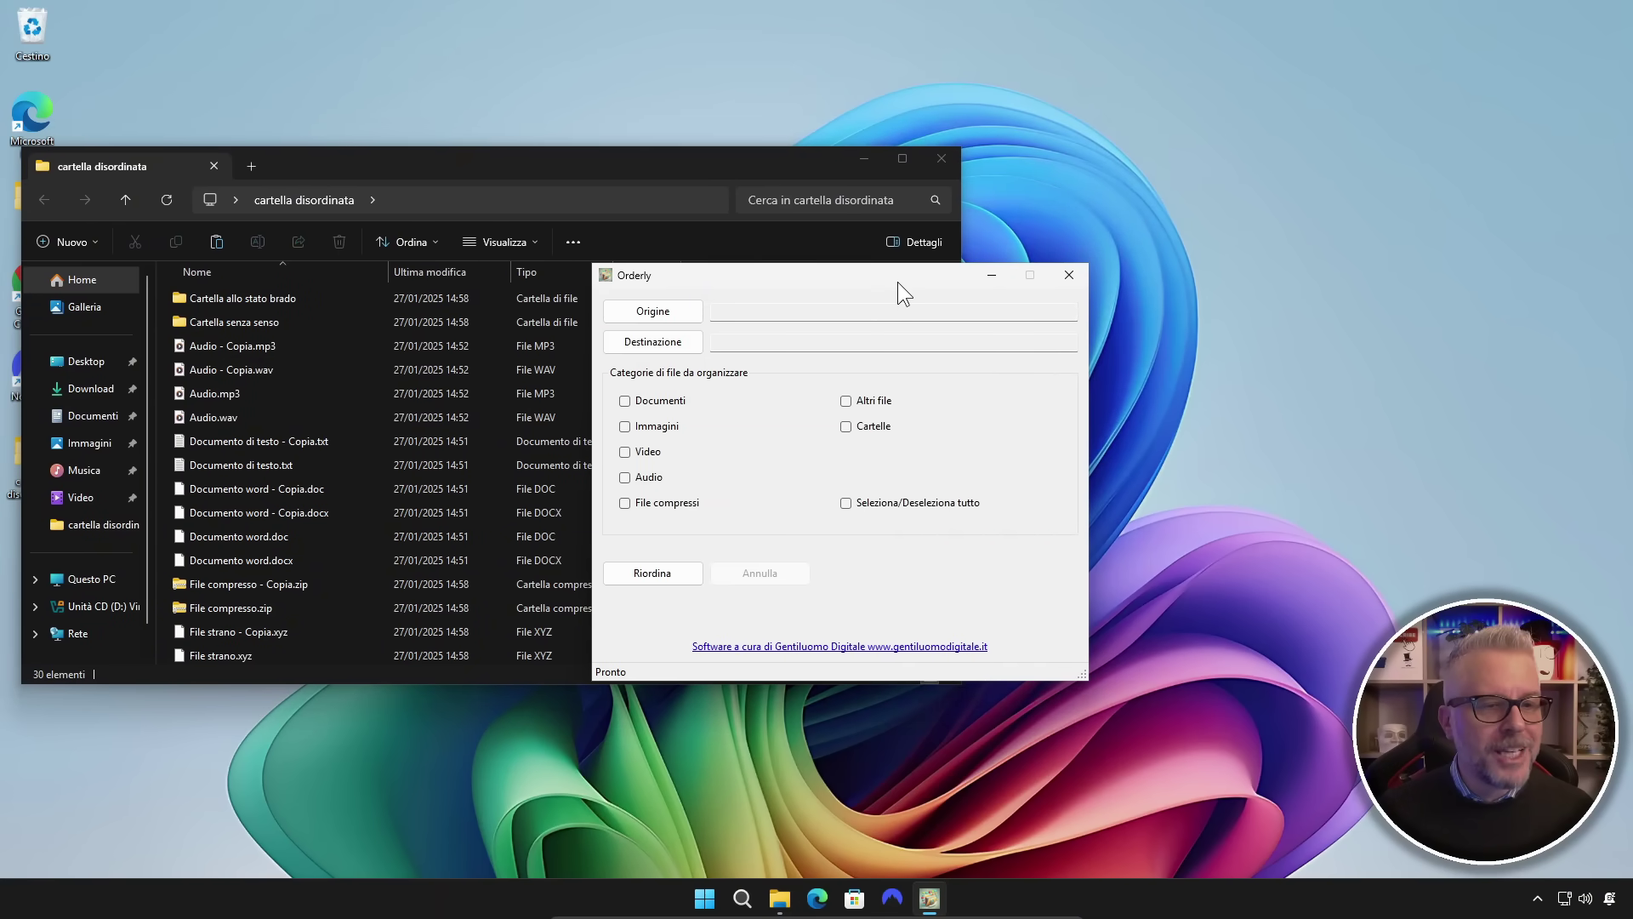
drag(678, 171, 895, 190)
click(929, 898)
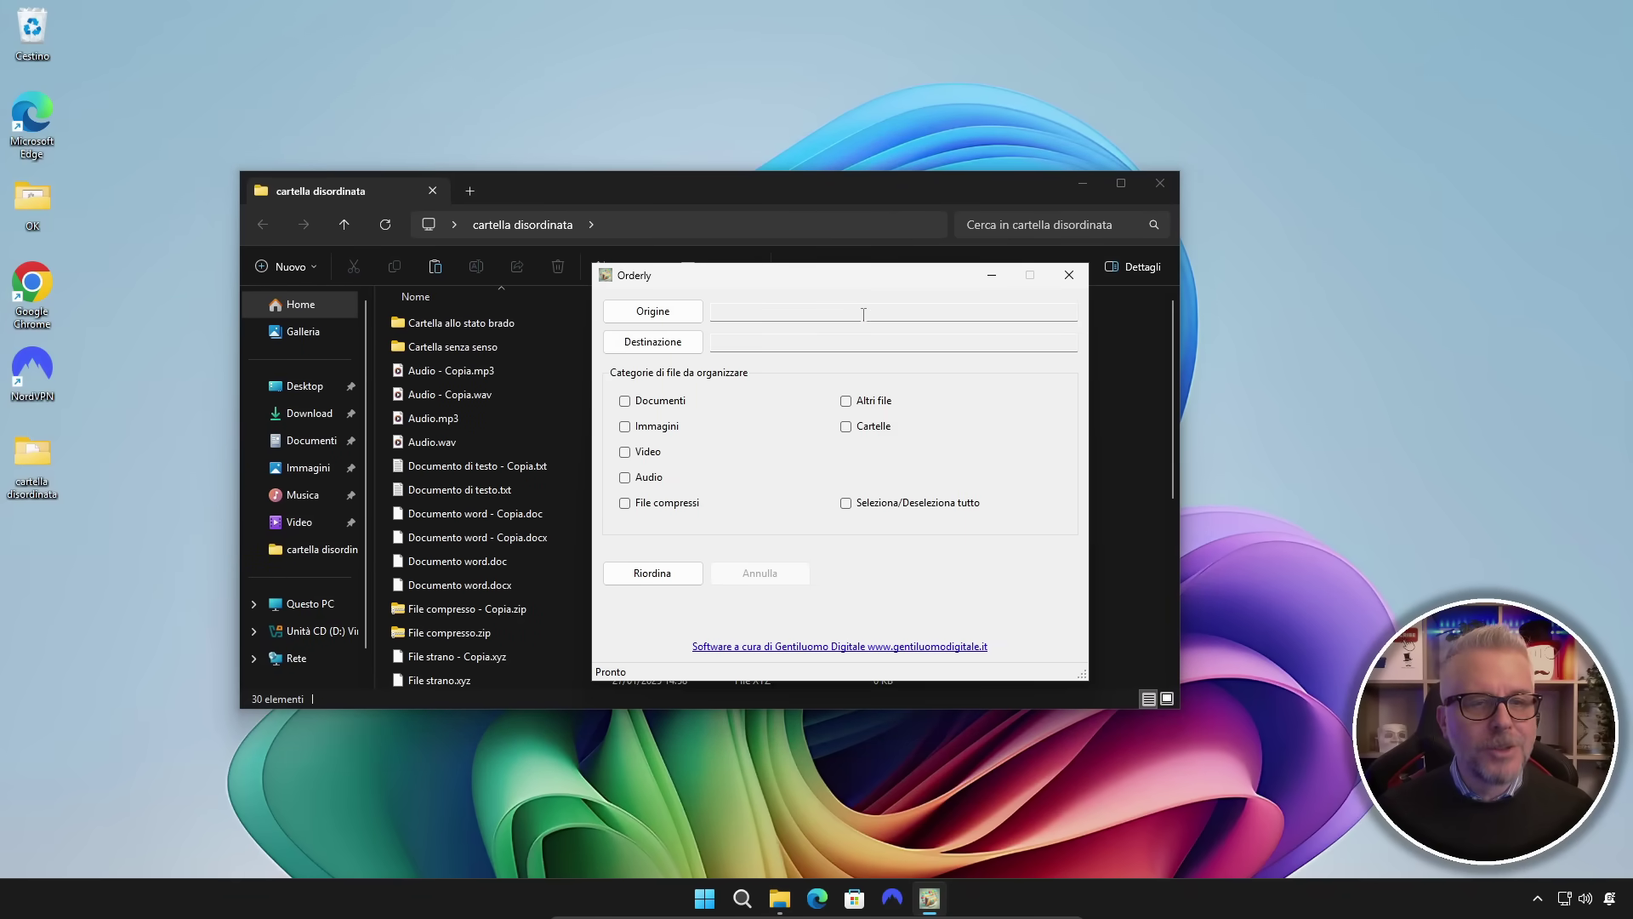
drag(880, 284, 933, 282)
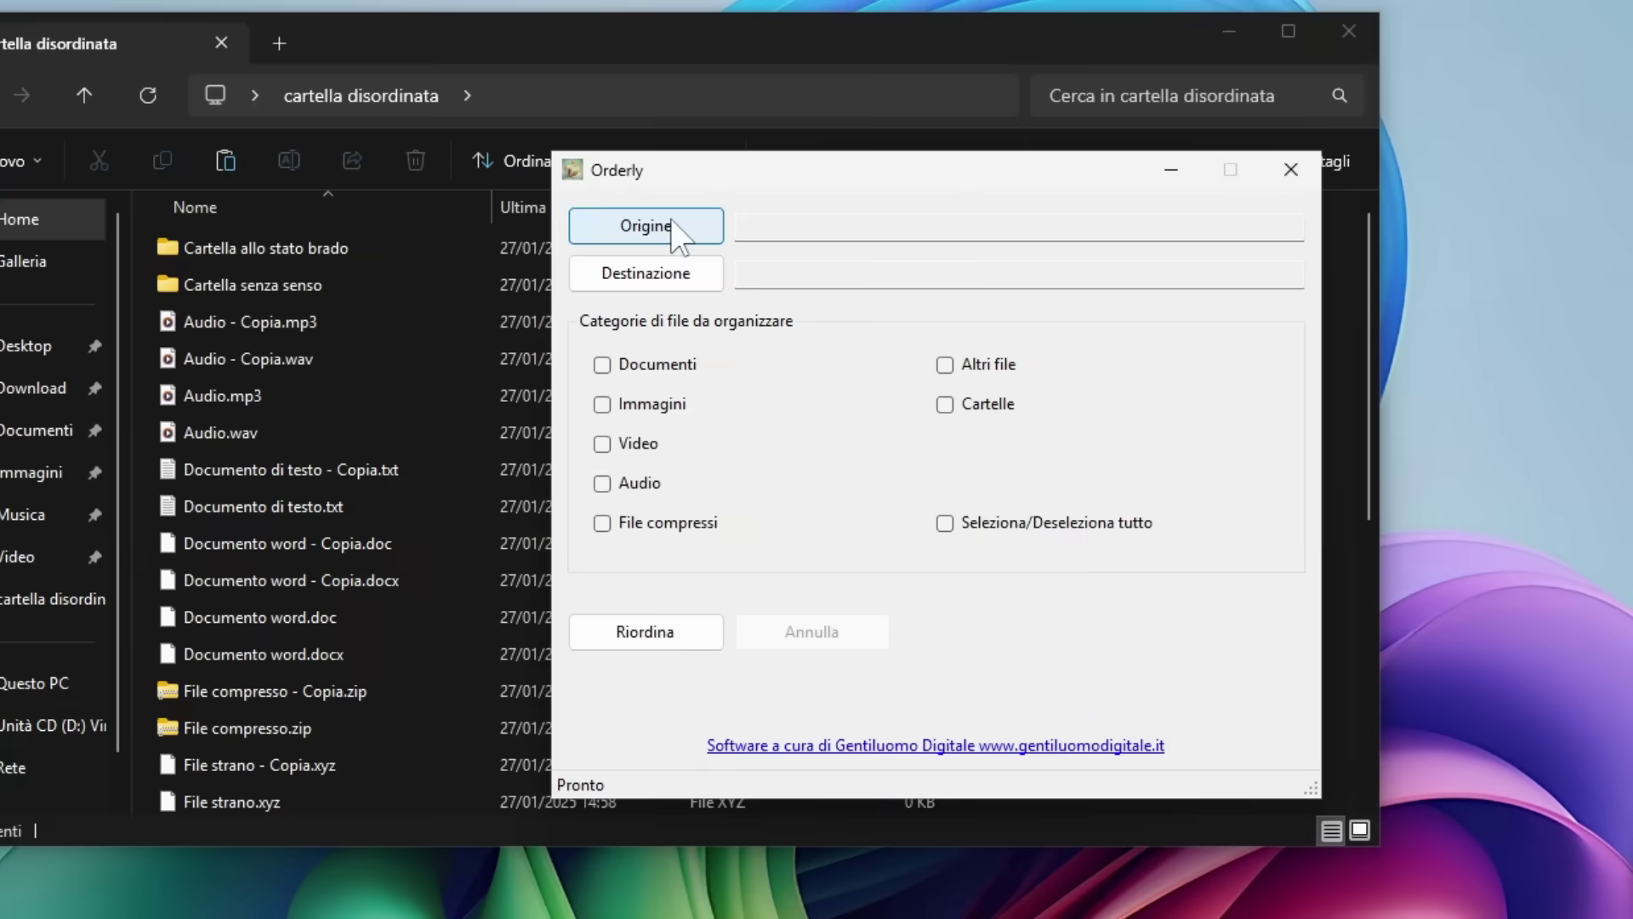
Set the desktop folder "cartella disordinata" as the origin folder in Orderly
click(705, 309)
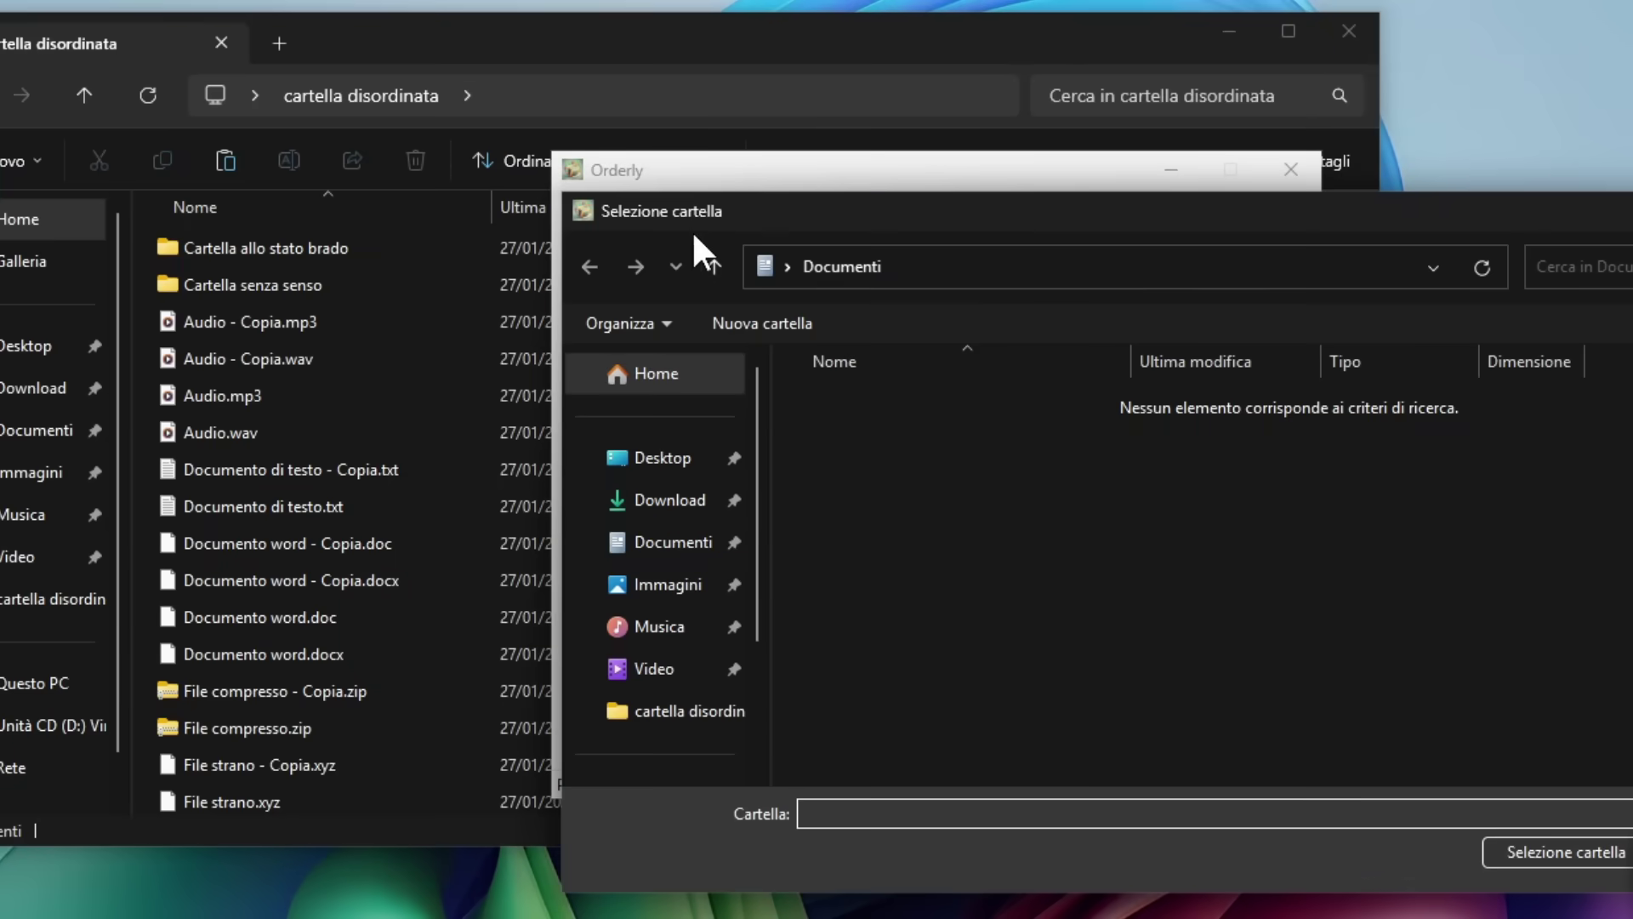
click(648, 464)
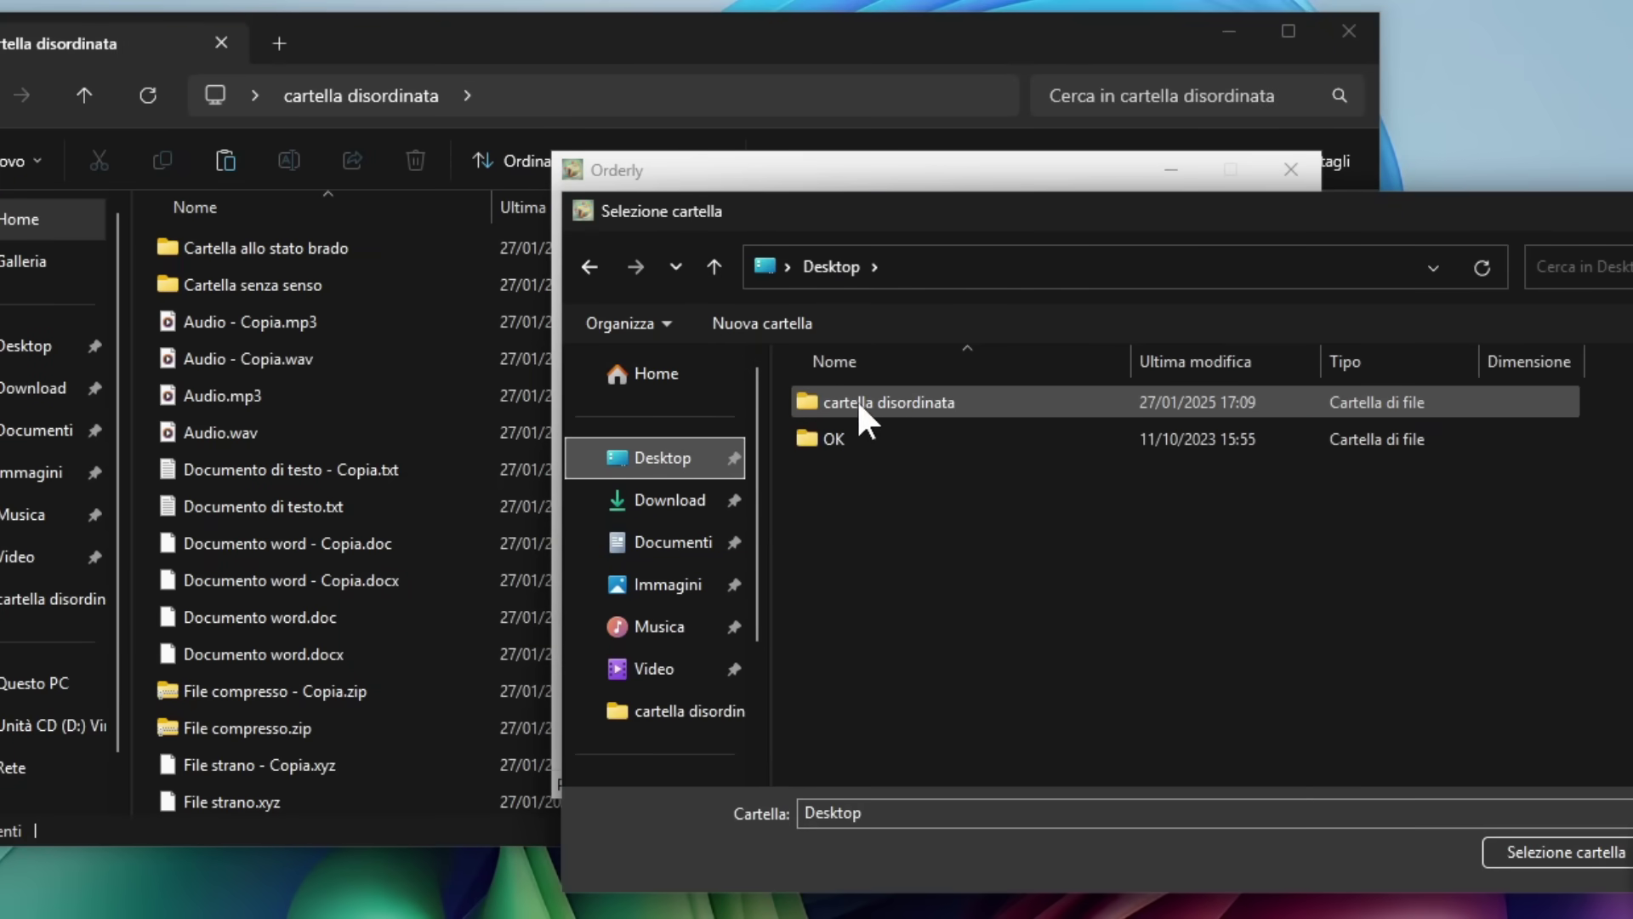
click(923, 404)
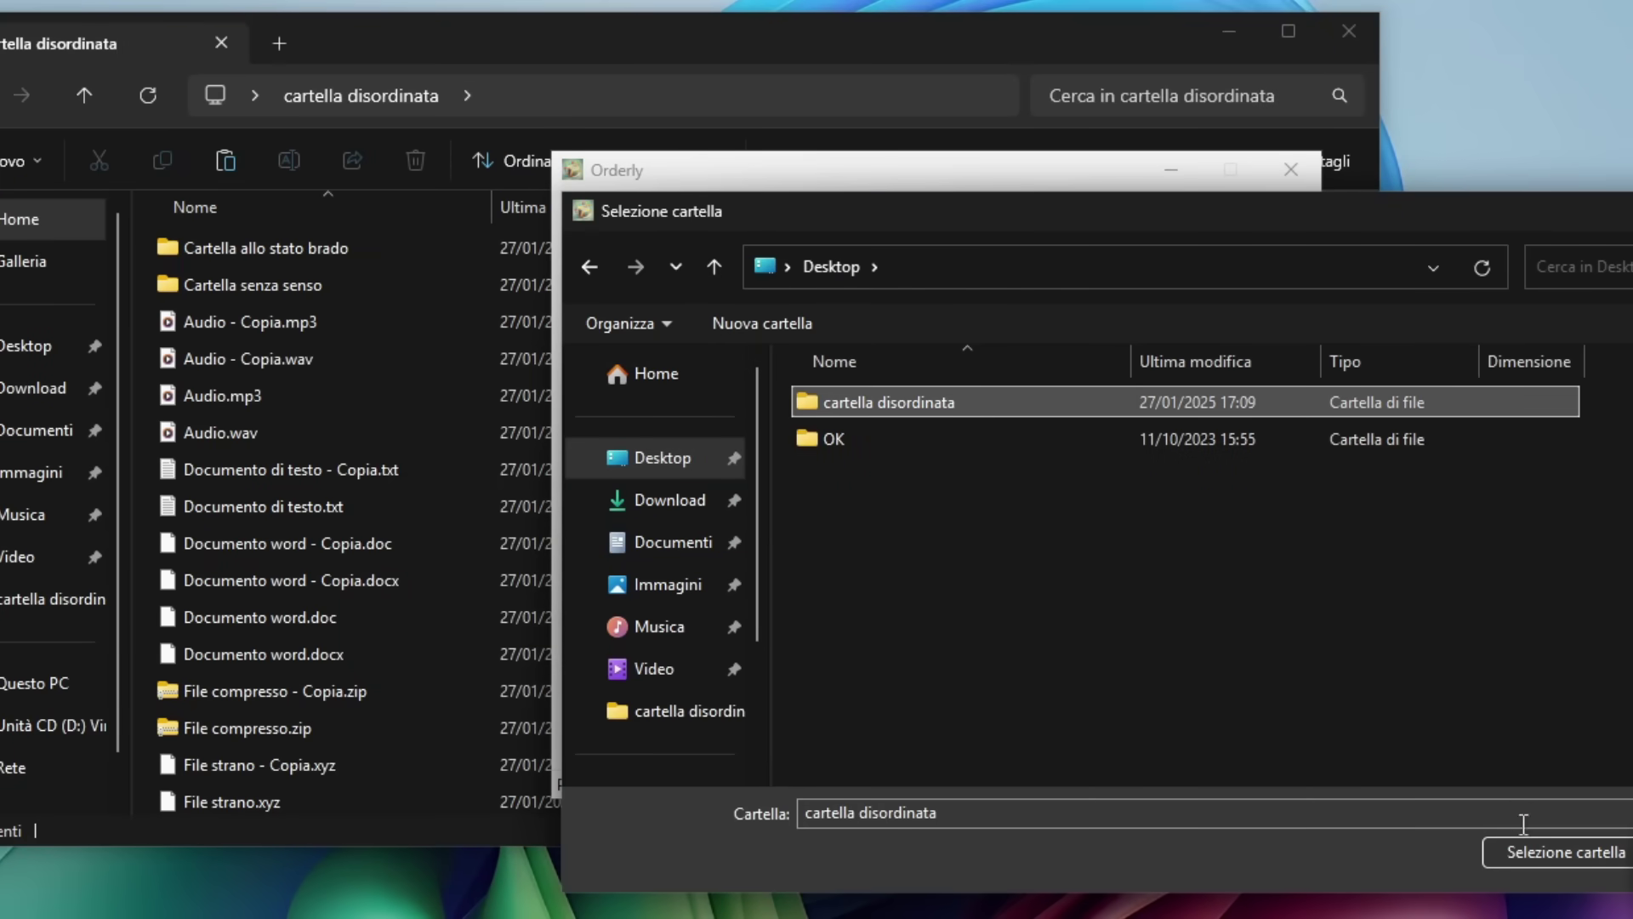
click(1552, 851)
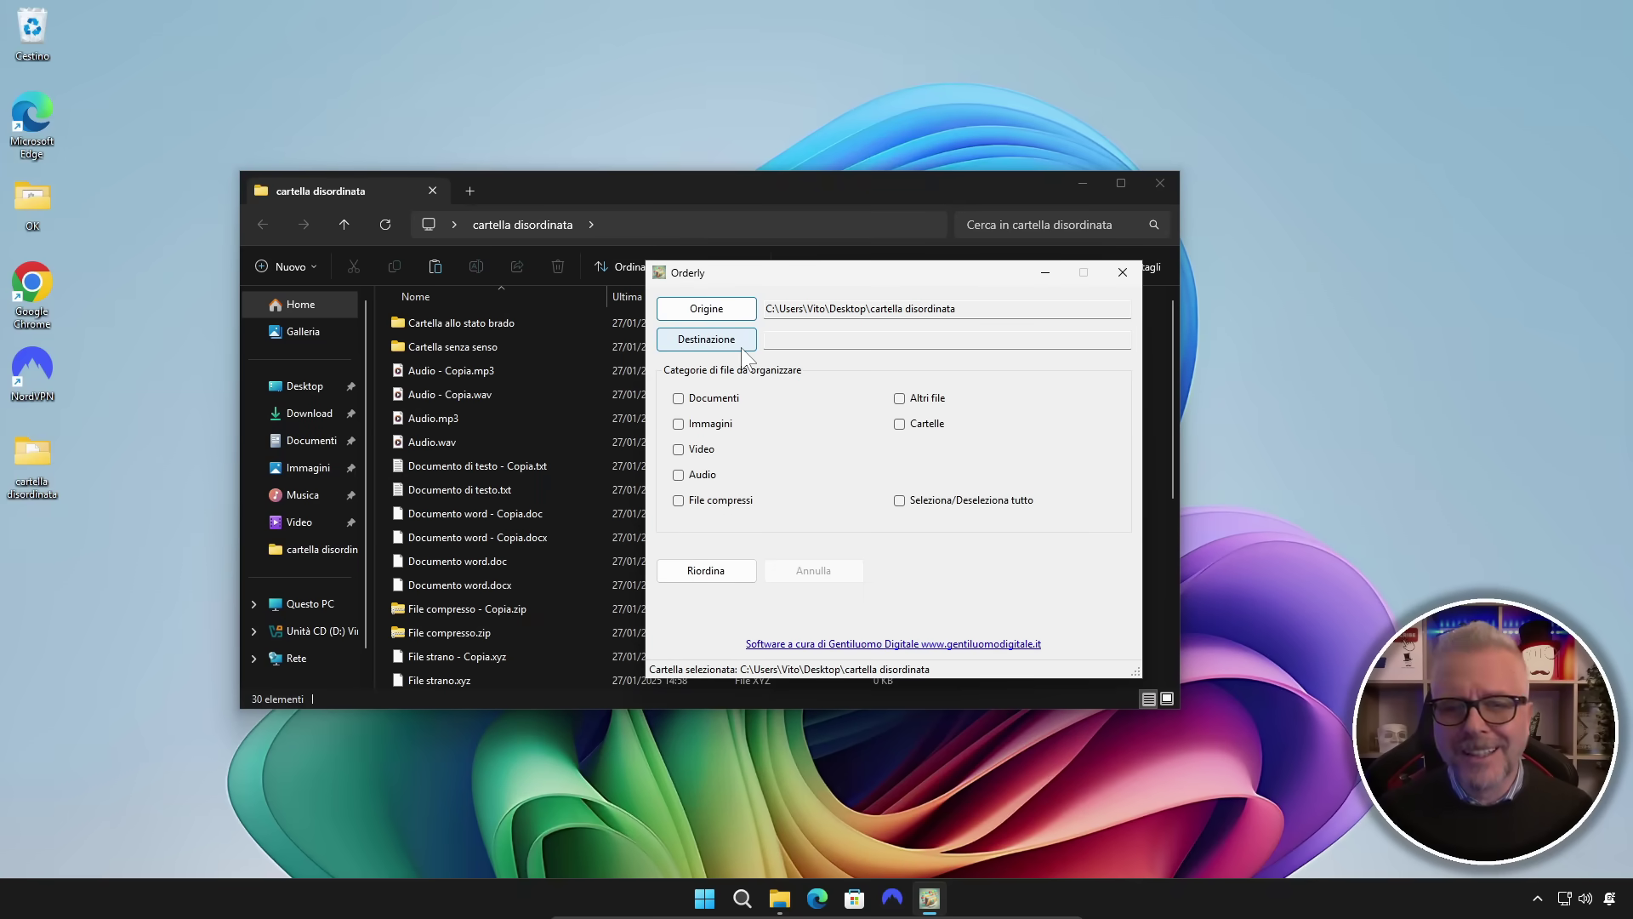
Select all file categories, reorganise the origin folder without a destination and close the results report
click(900, 500)
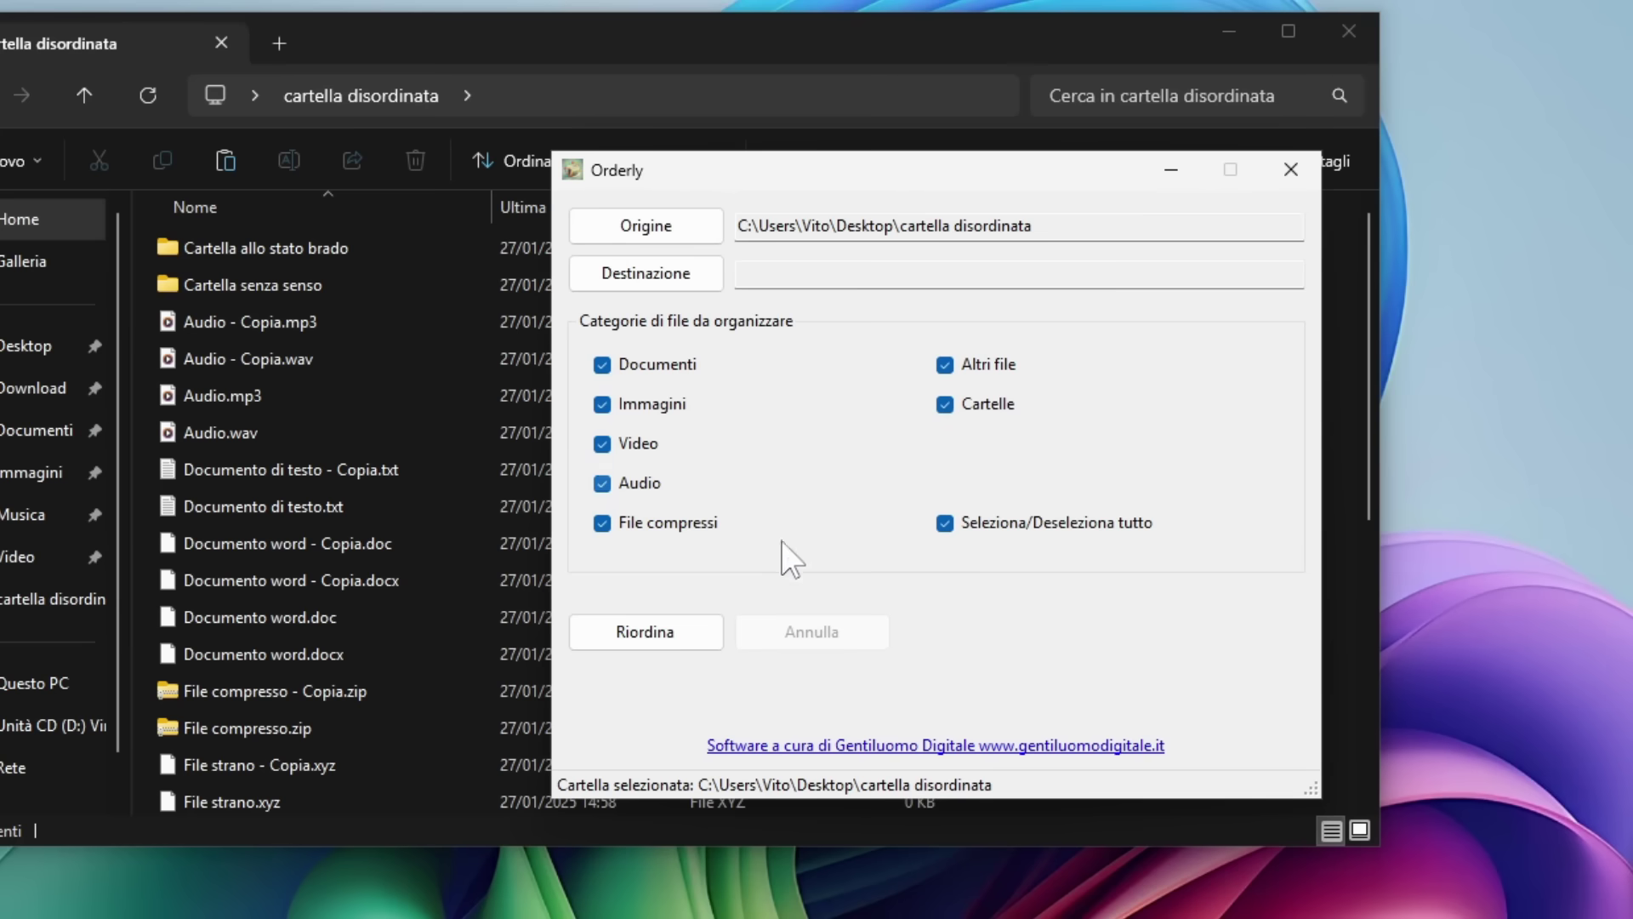
click(672, 638)
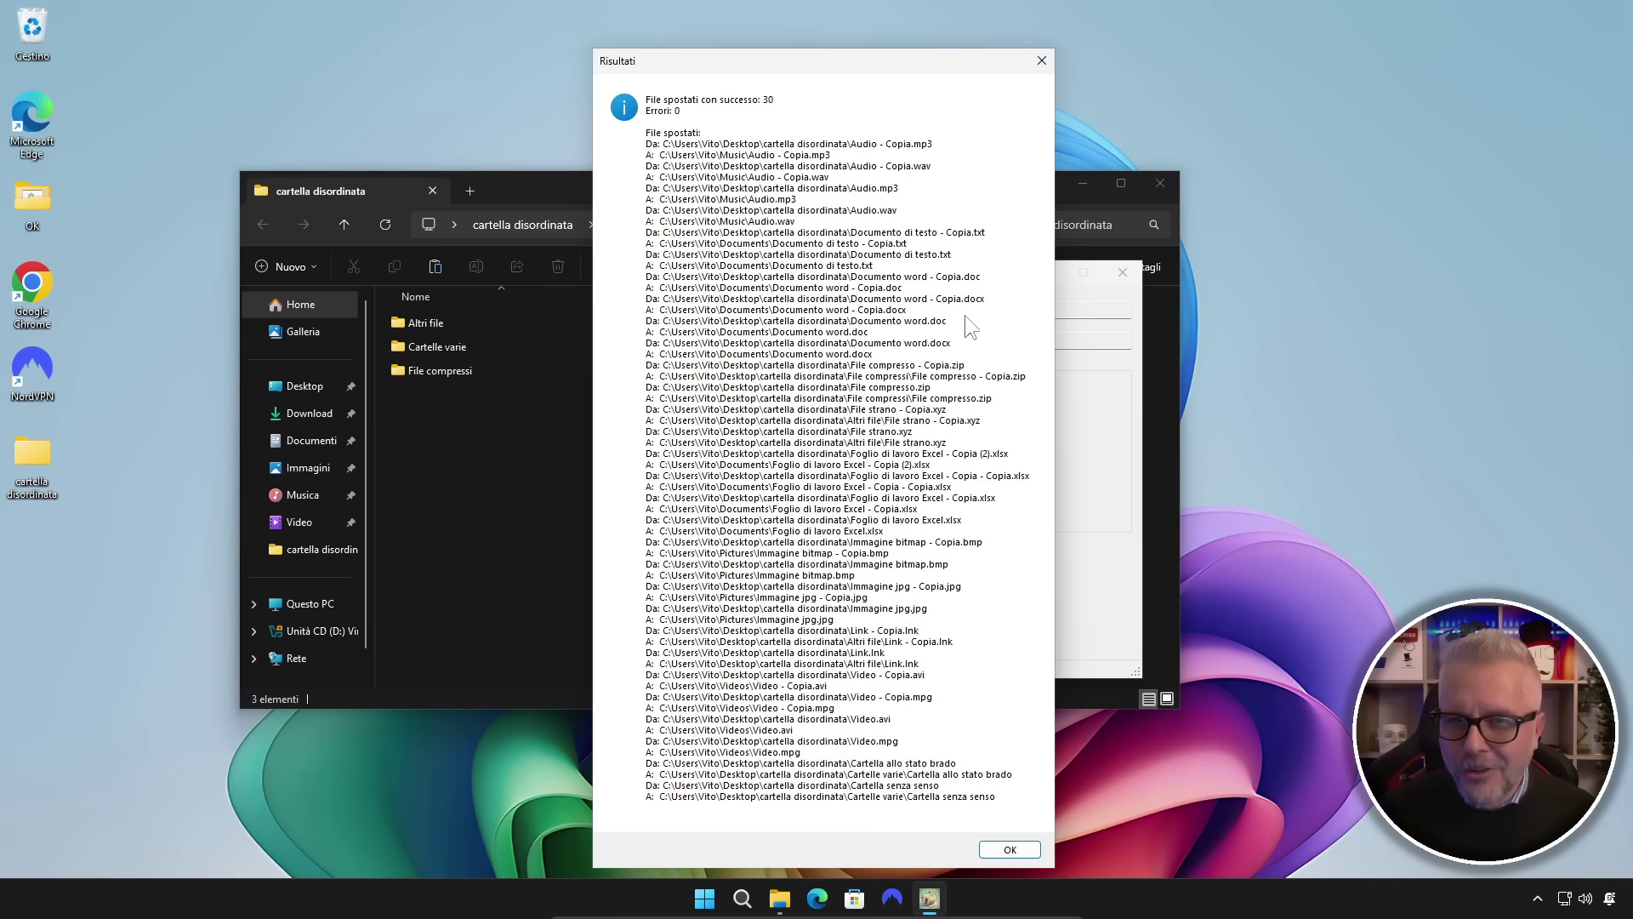
click(1041, 59)
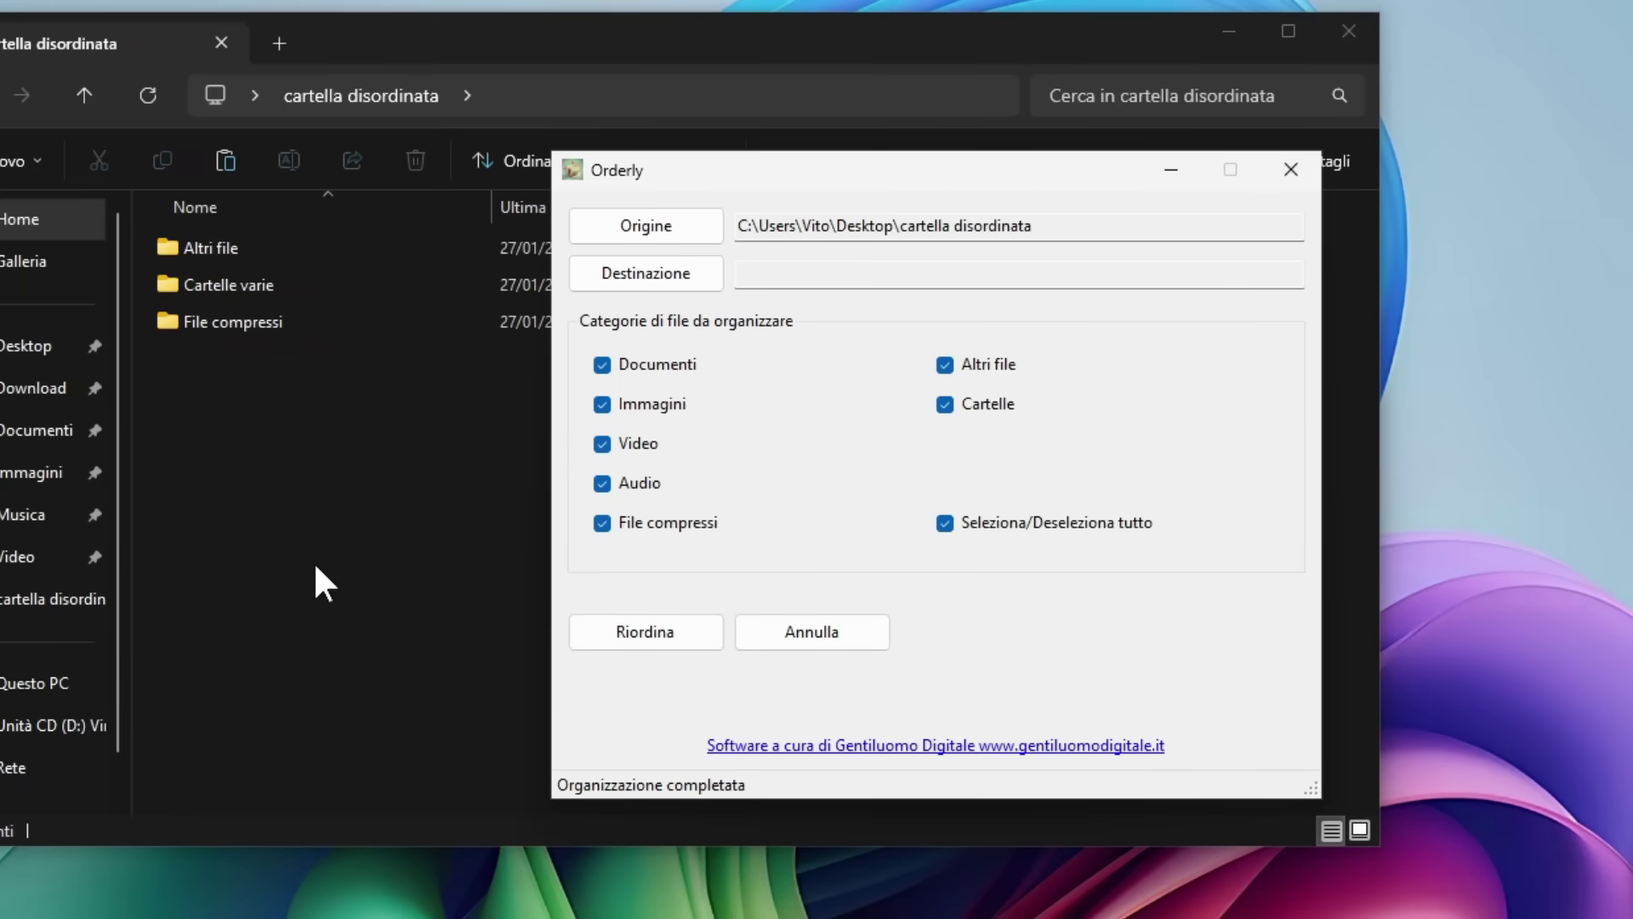
Examine the sorted contents of Cartelle varie, Altri file and File compressi, and of the Documenti, Immagini and Musica folders
double_click(212, 285)
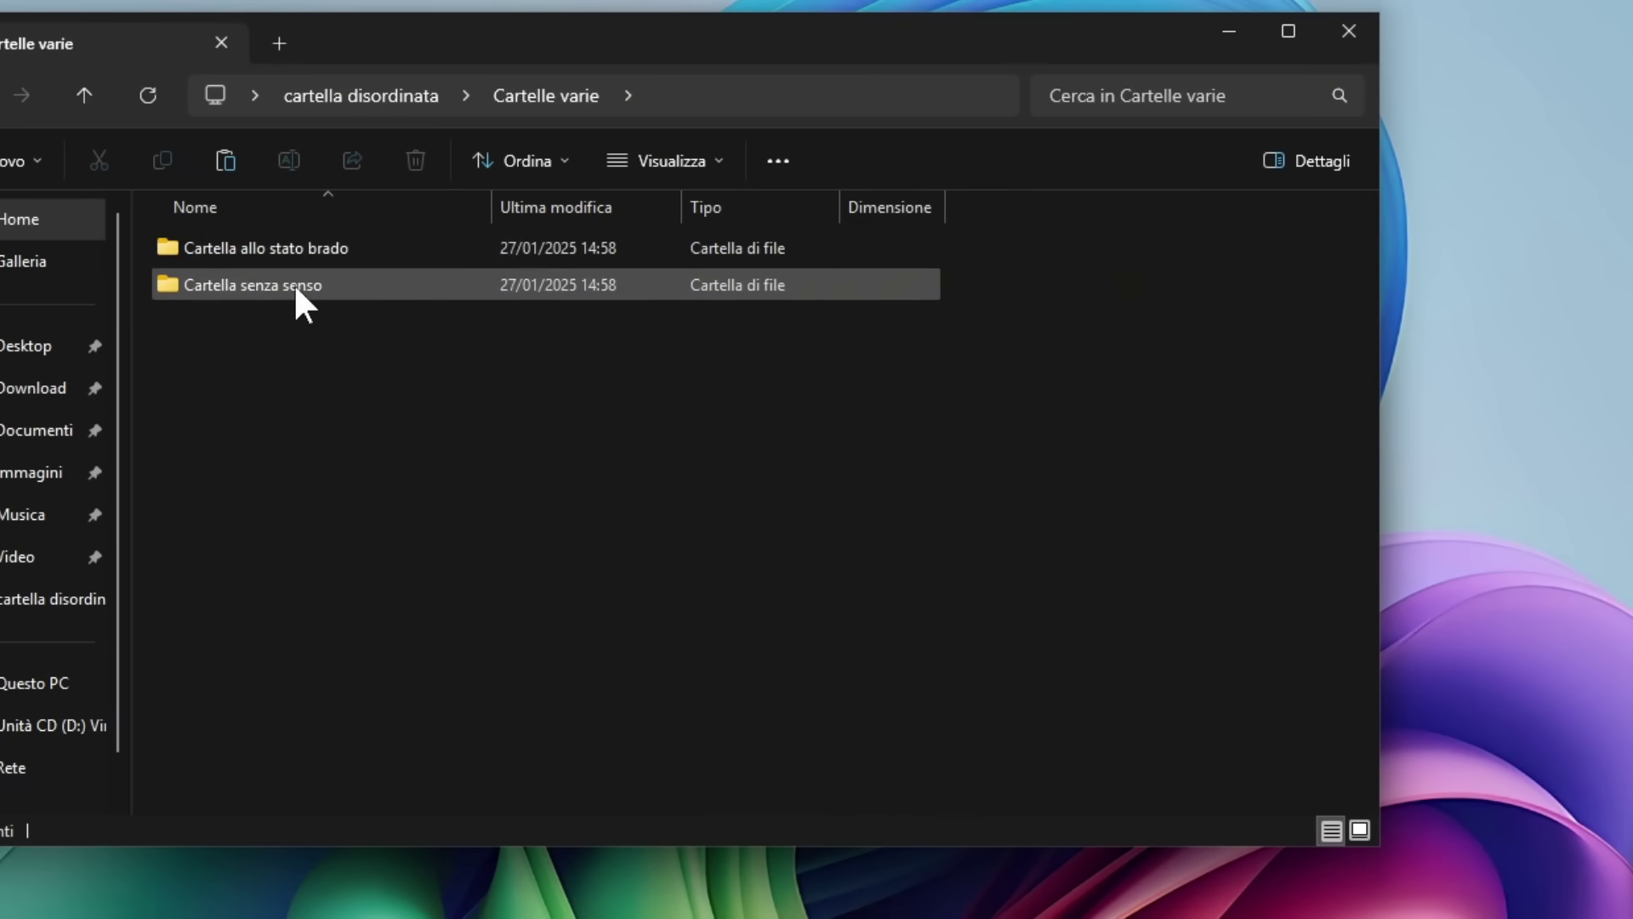
click(364, 94)
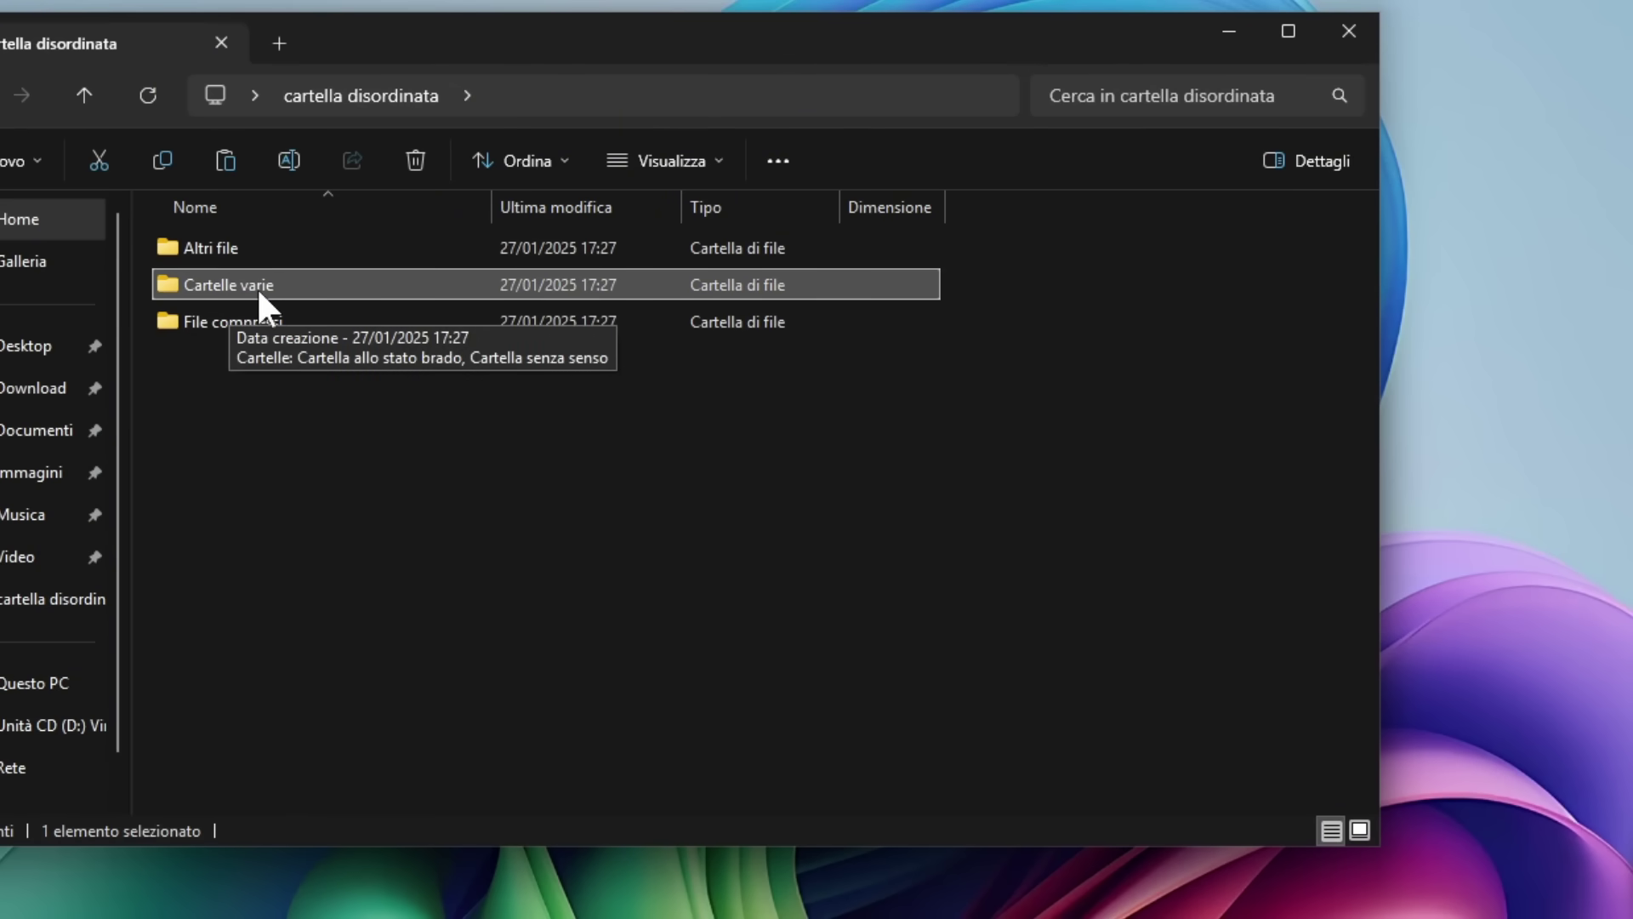
double_click(228, 245)
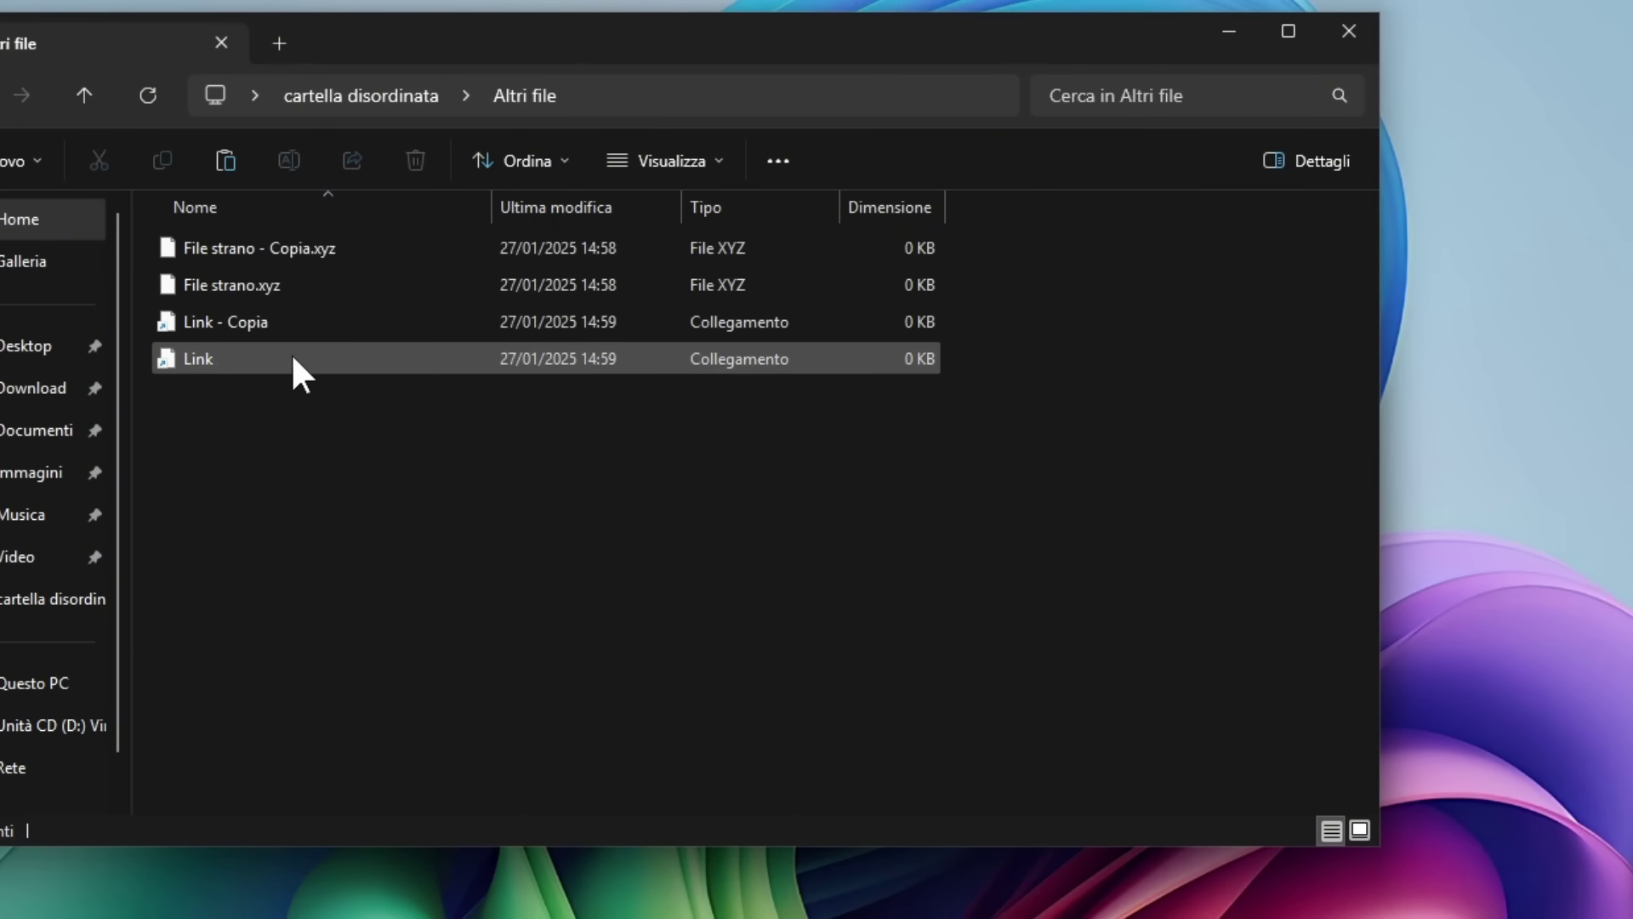
click(367, 94)
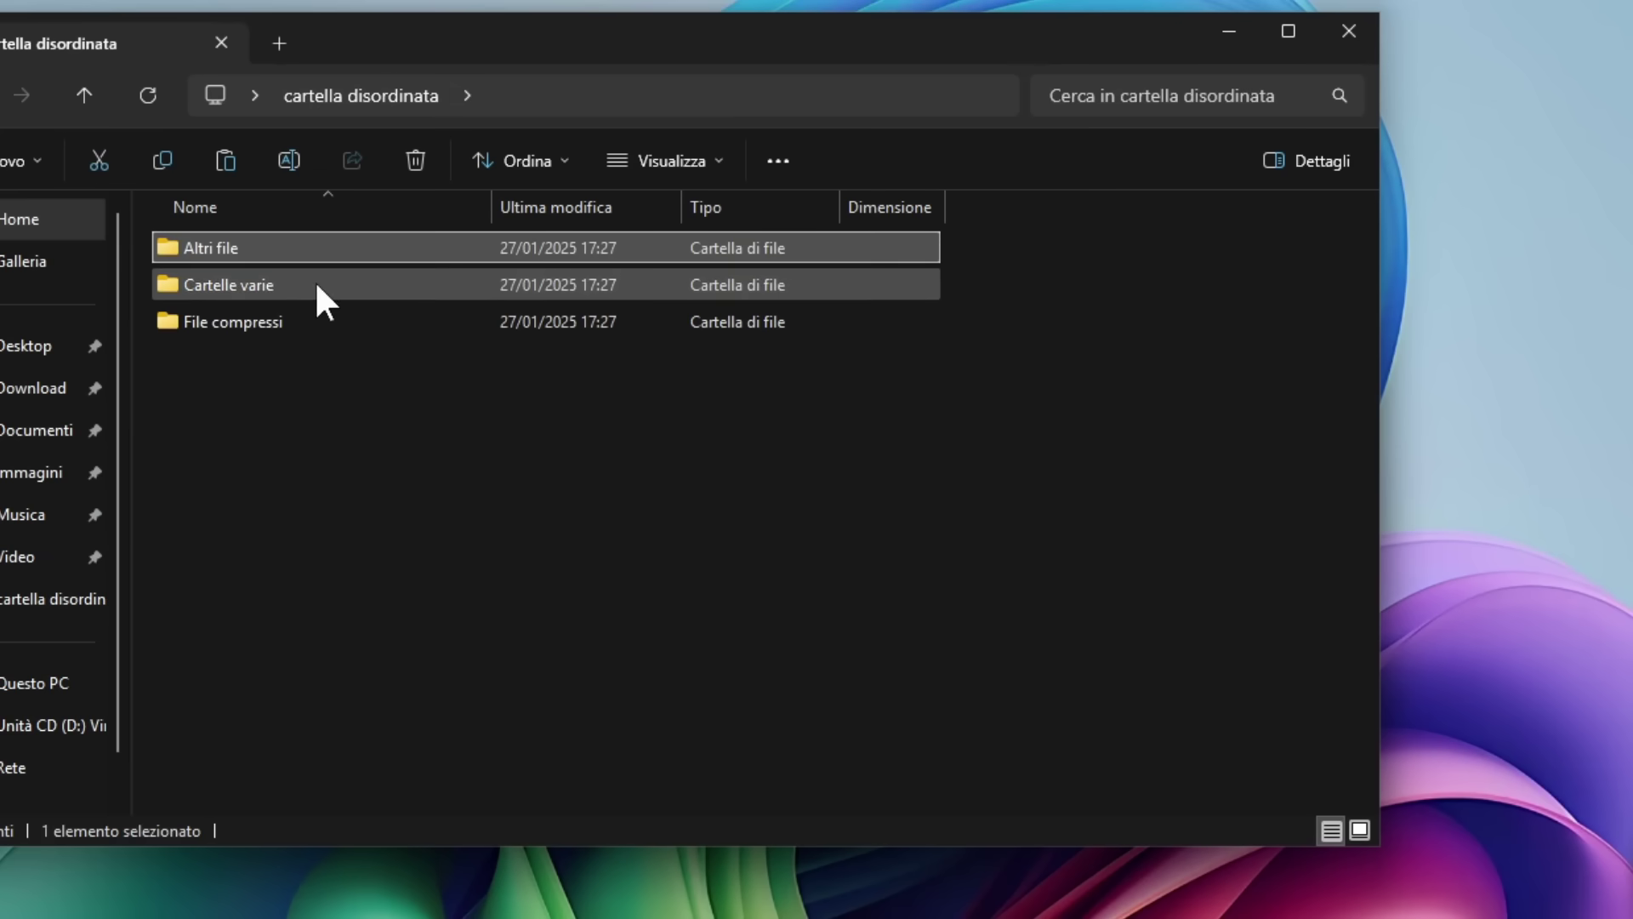
double_click(240, 321)
click(357, 284)
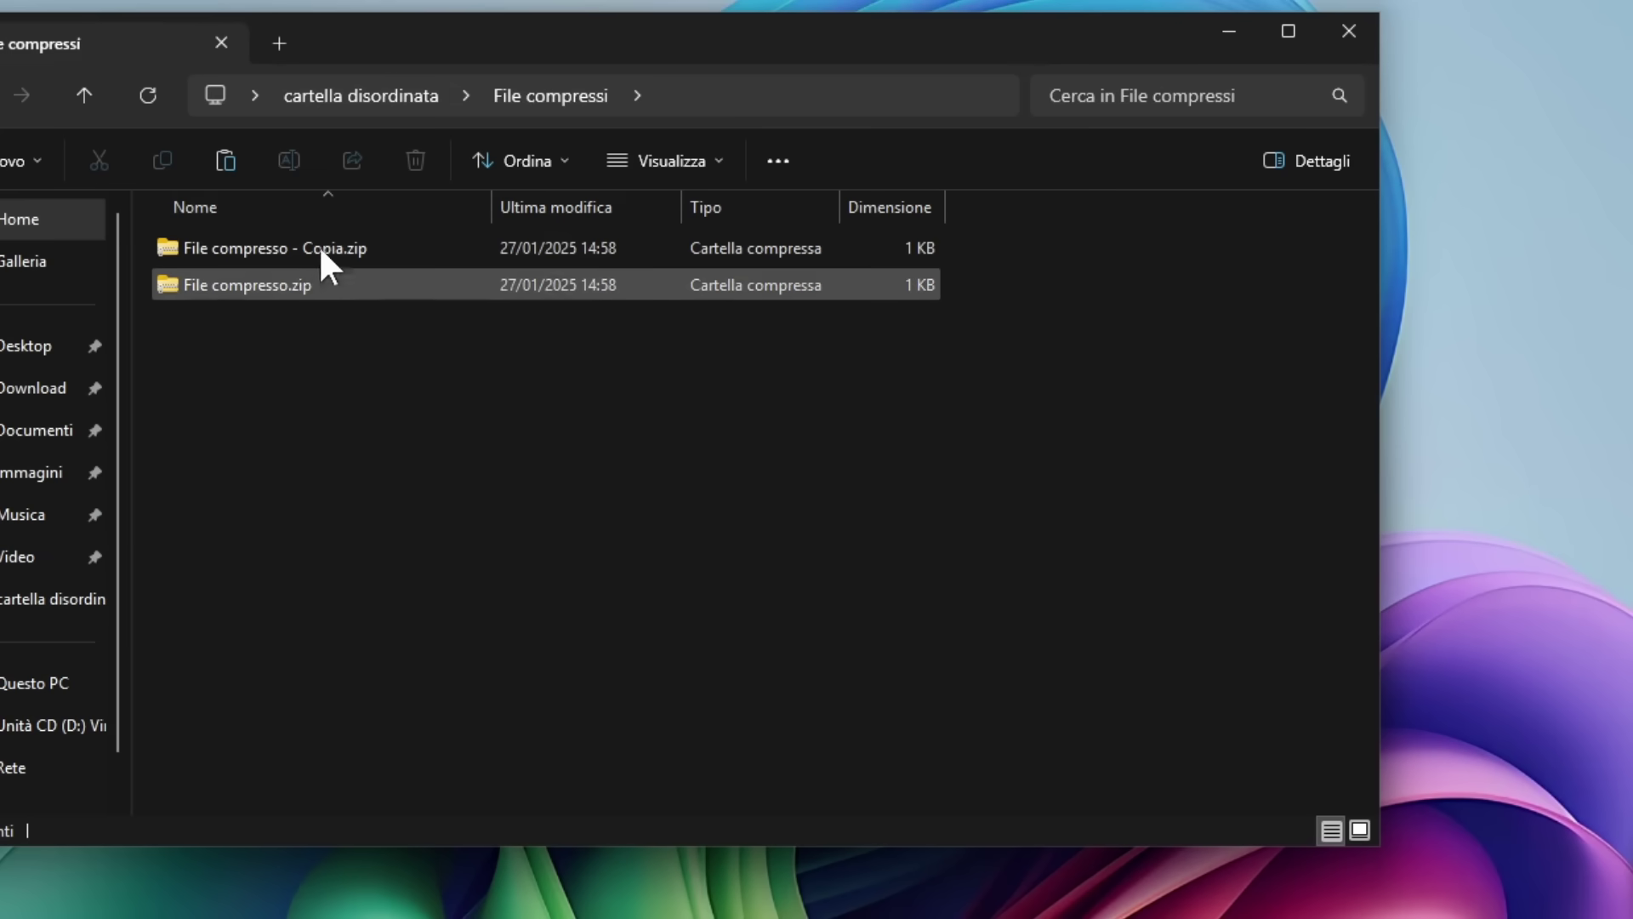
click(386, 97)
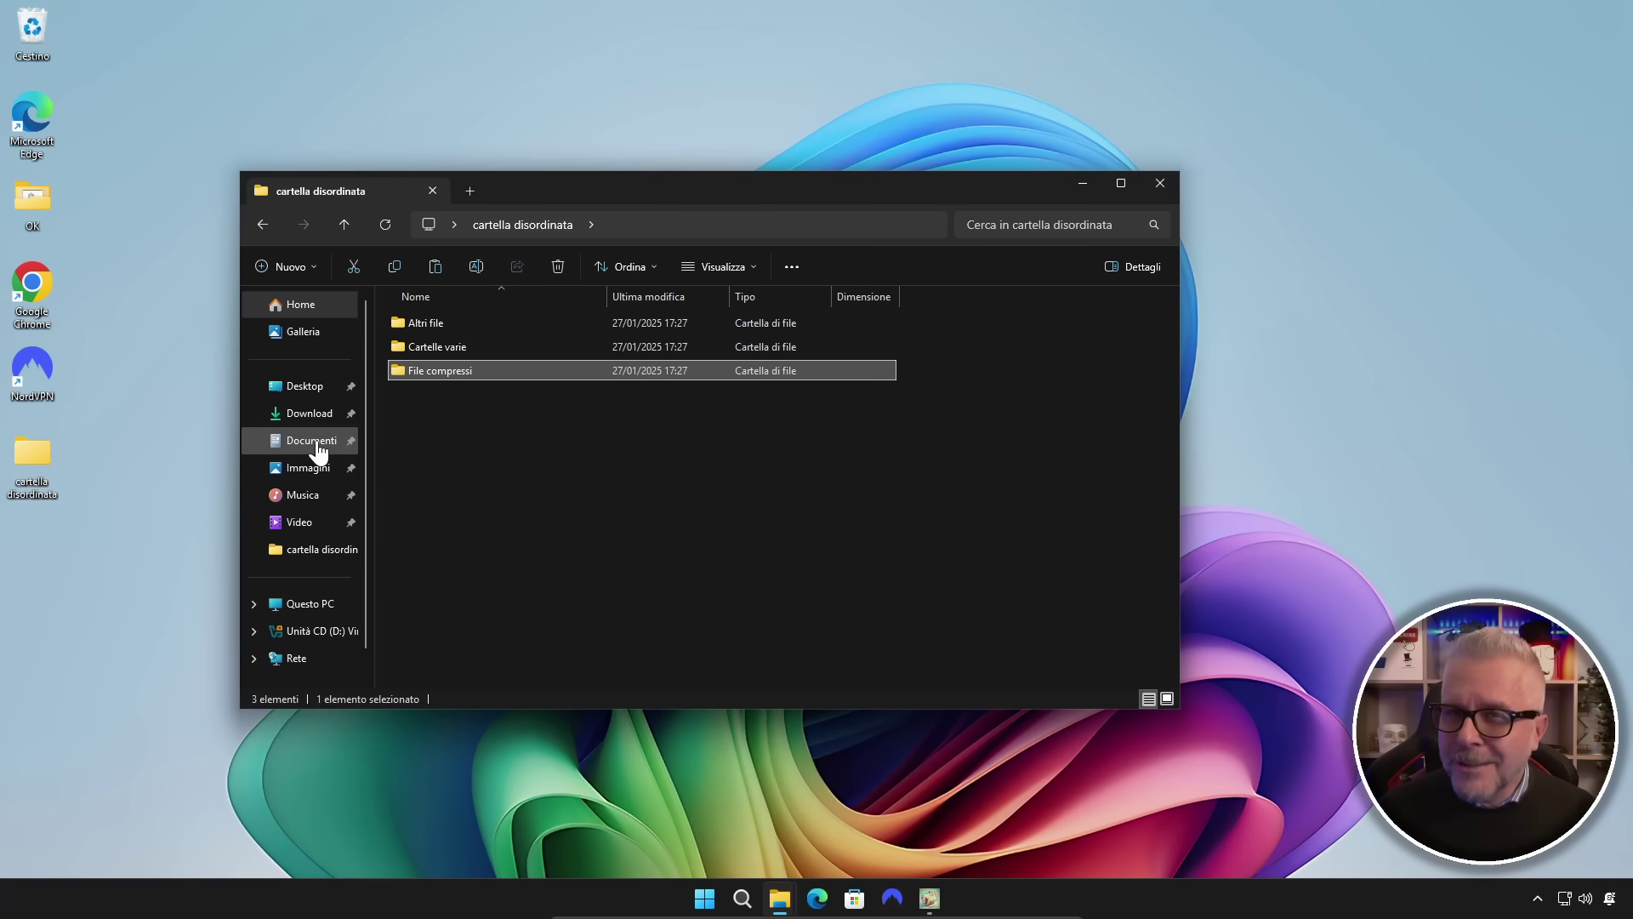
click(317, 447)
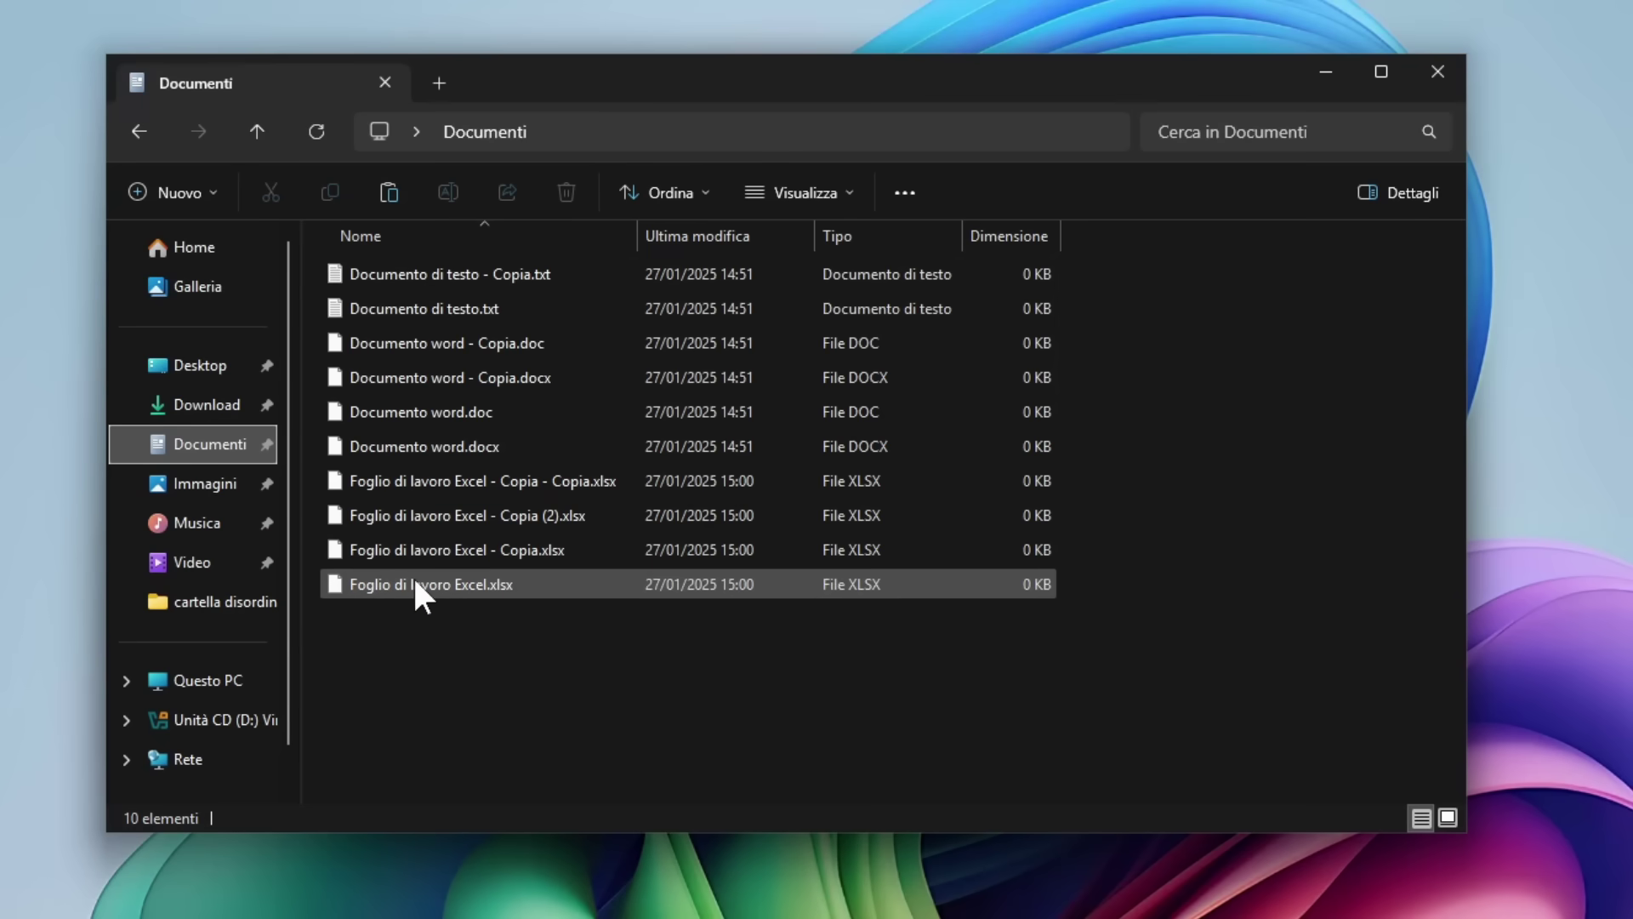
click(204, 487)
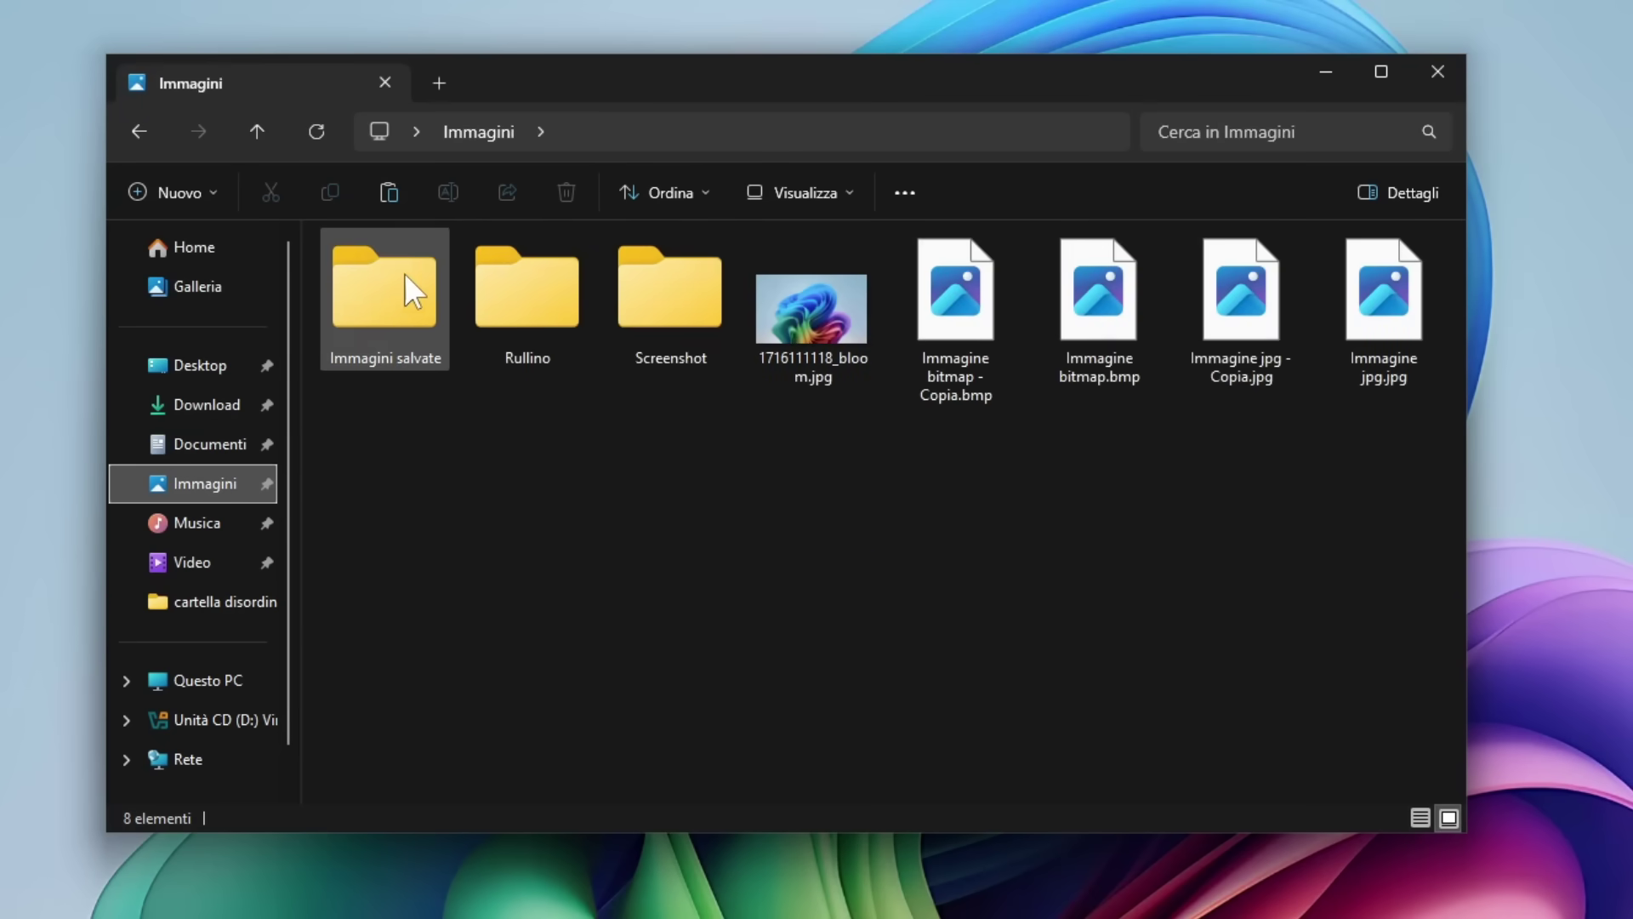
click(199, 524)
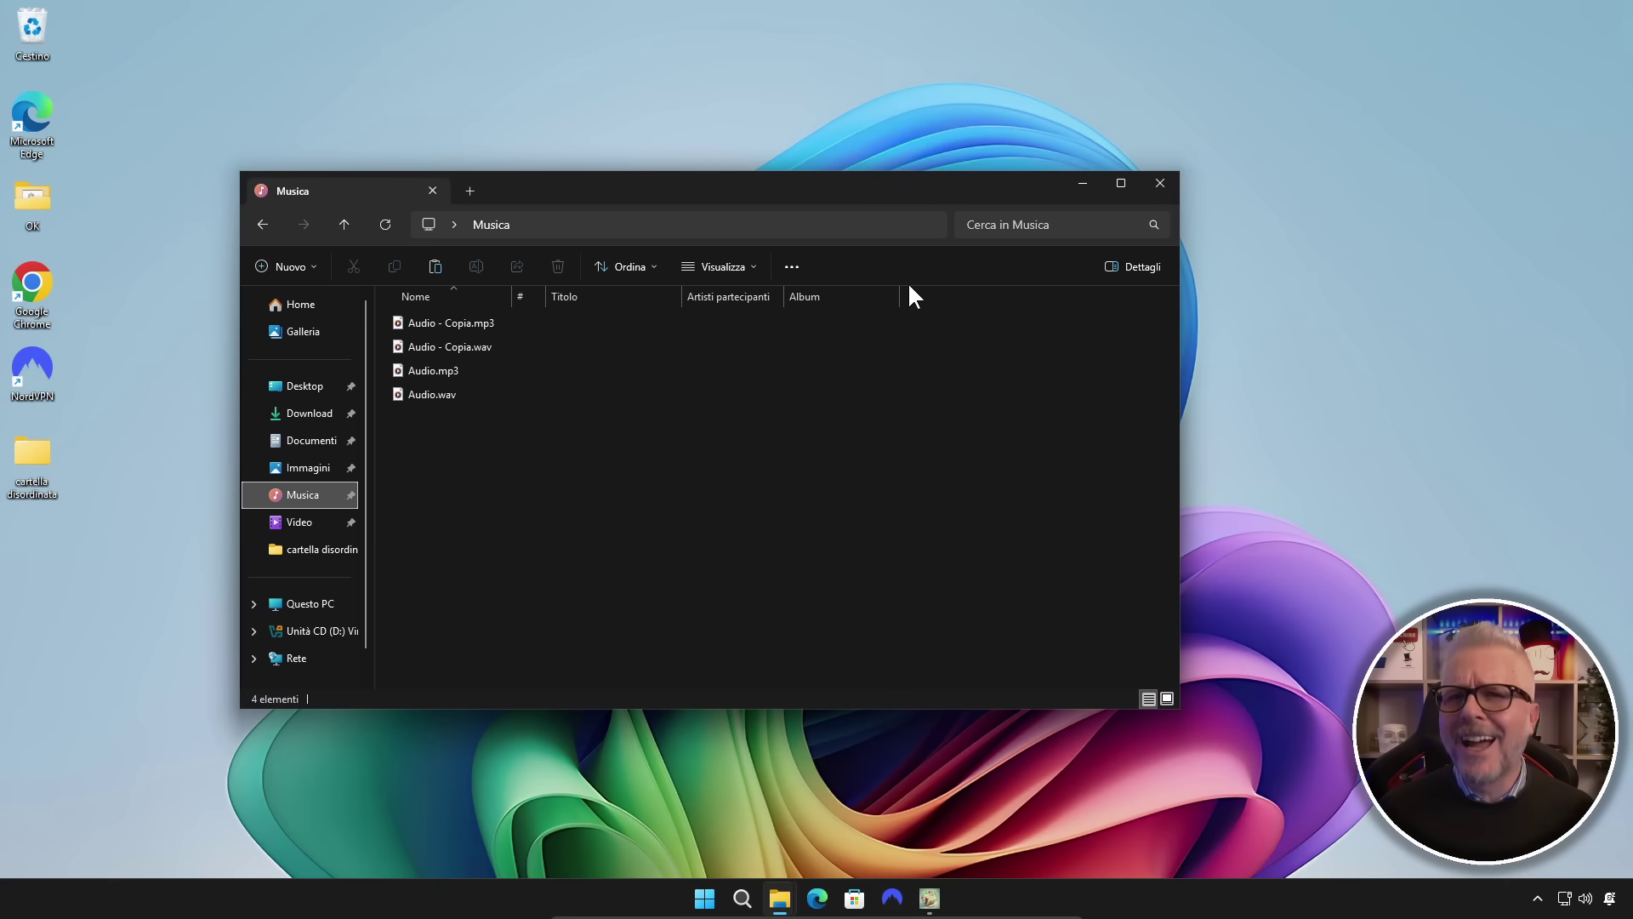
Undo the reorganisation in Orderly, check the restored files in "cartella disordinata" and close that folder window
click(929, 898)
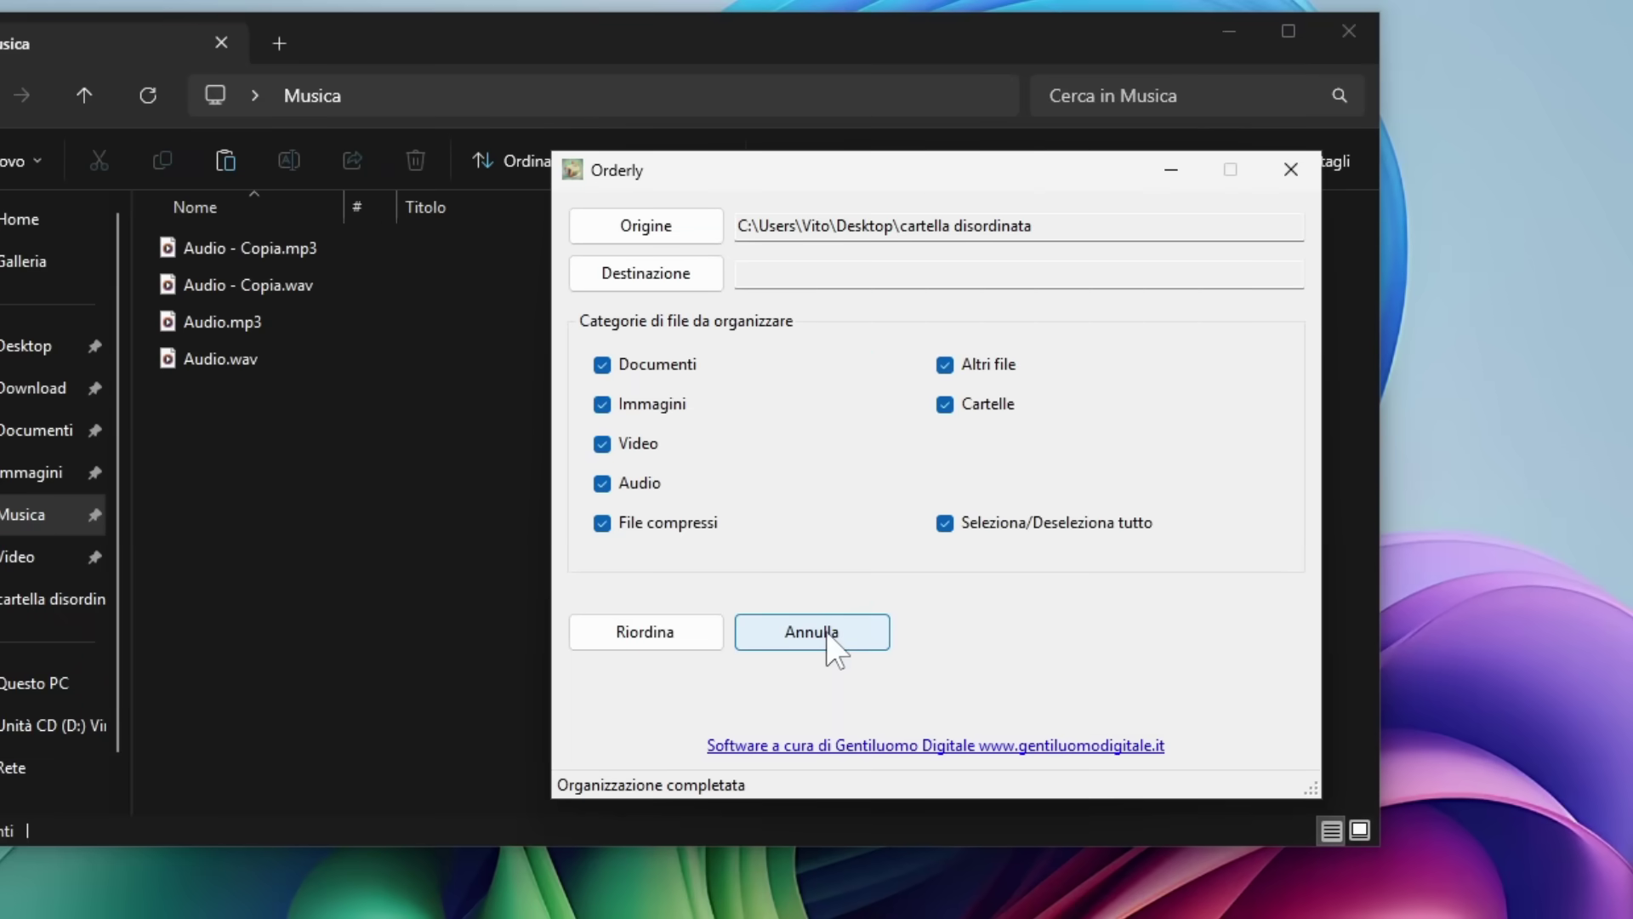
click(825, 632)
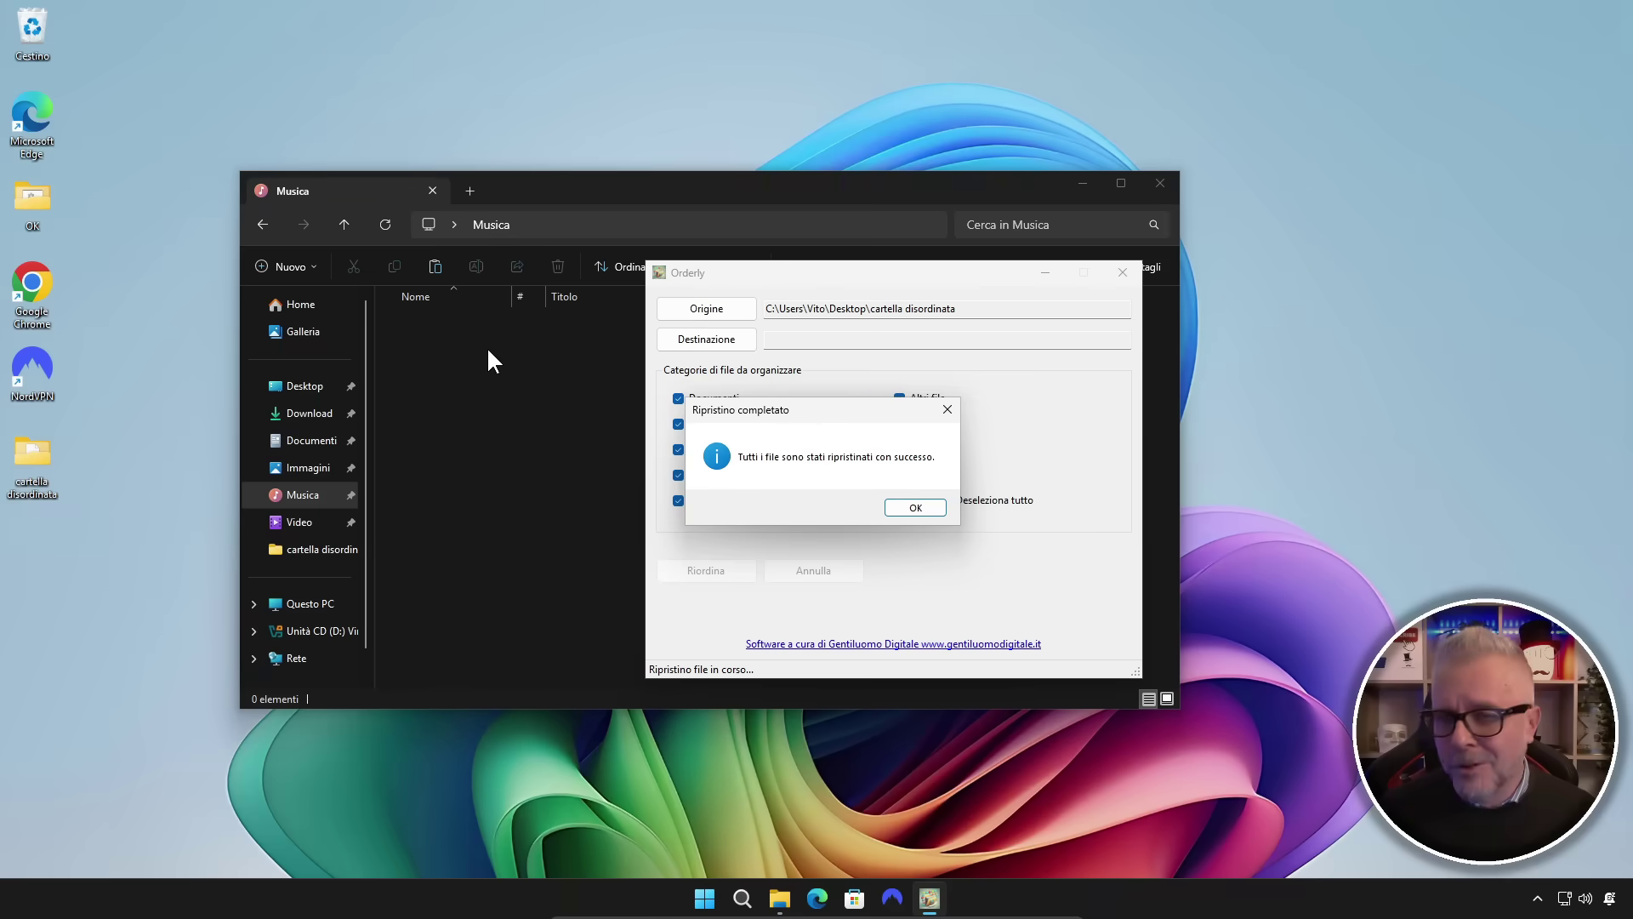
click(920, 507)
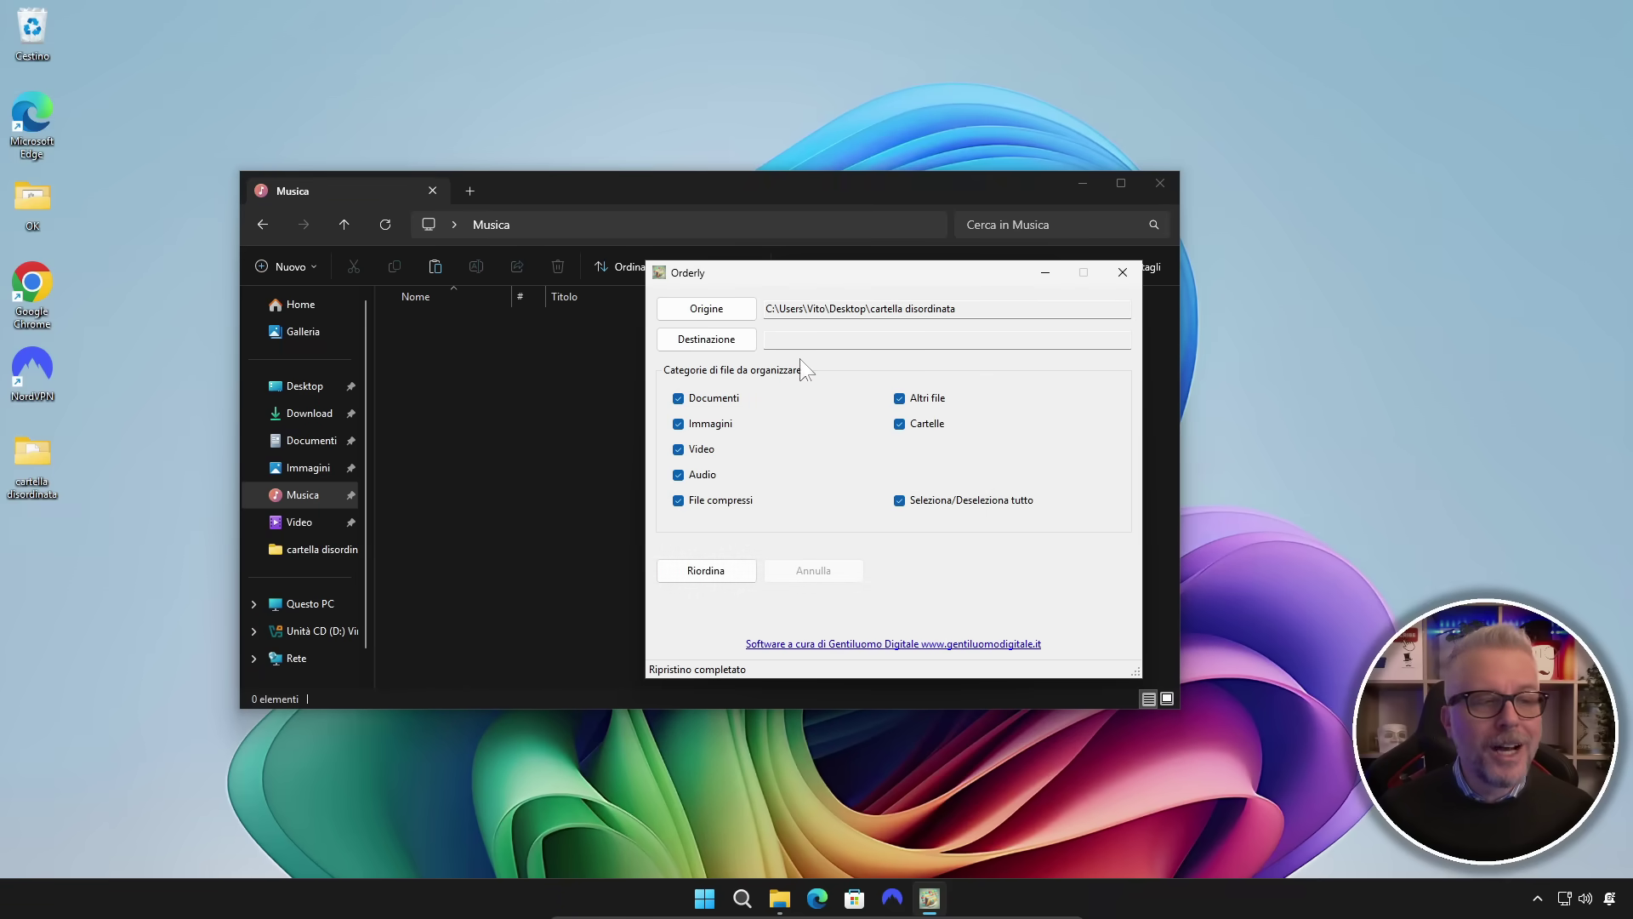
double_click(34, 459)
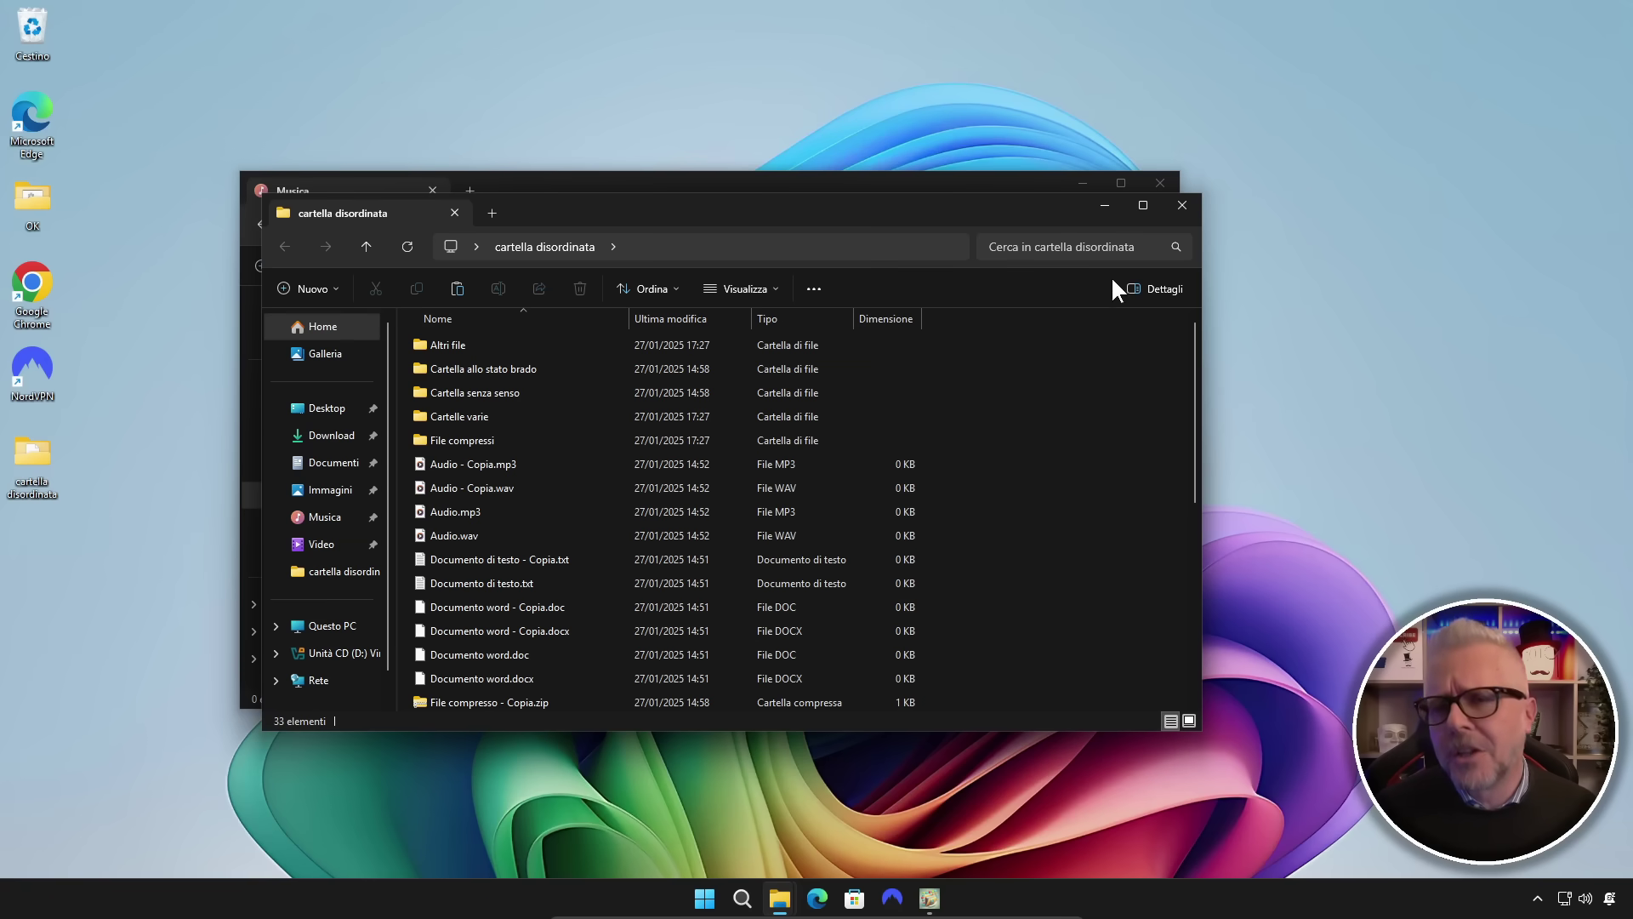
click(1180, 208)
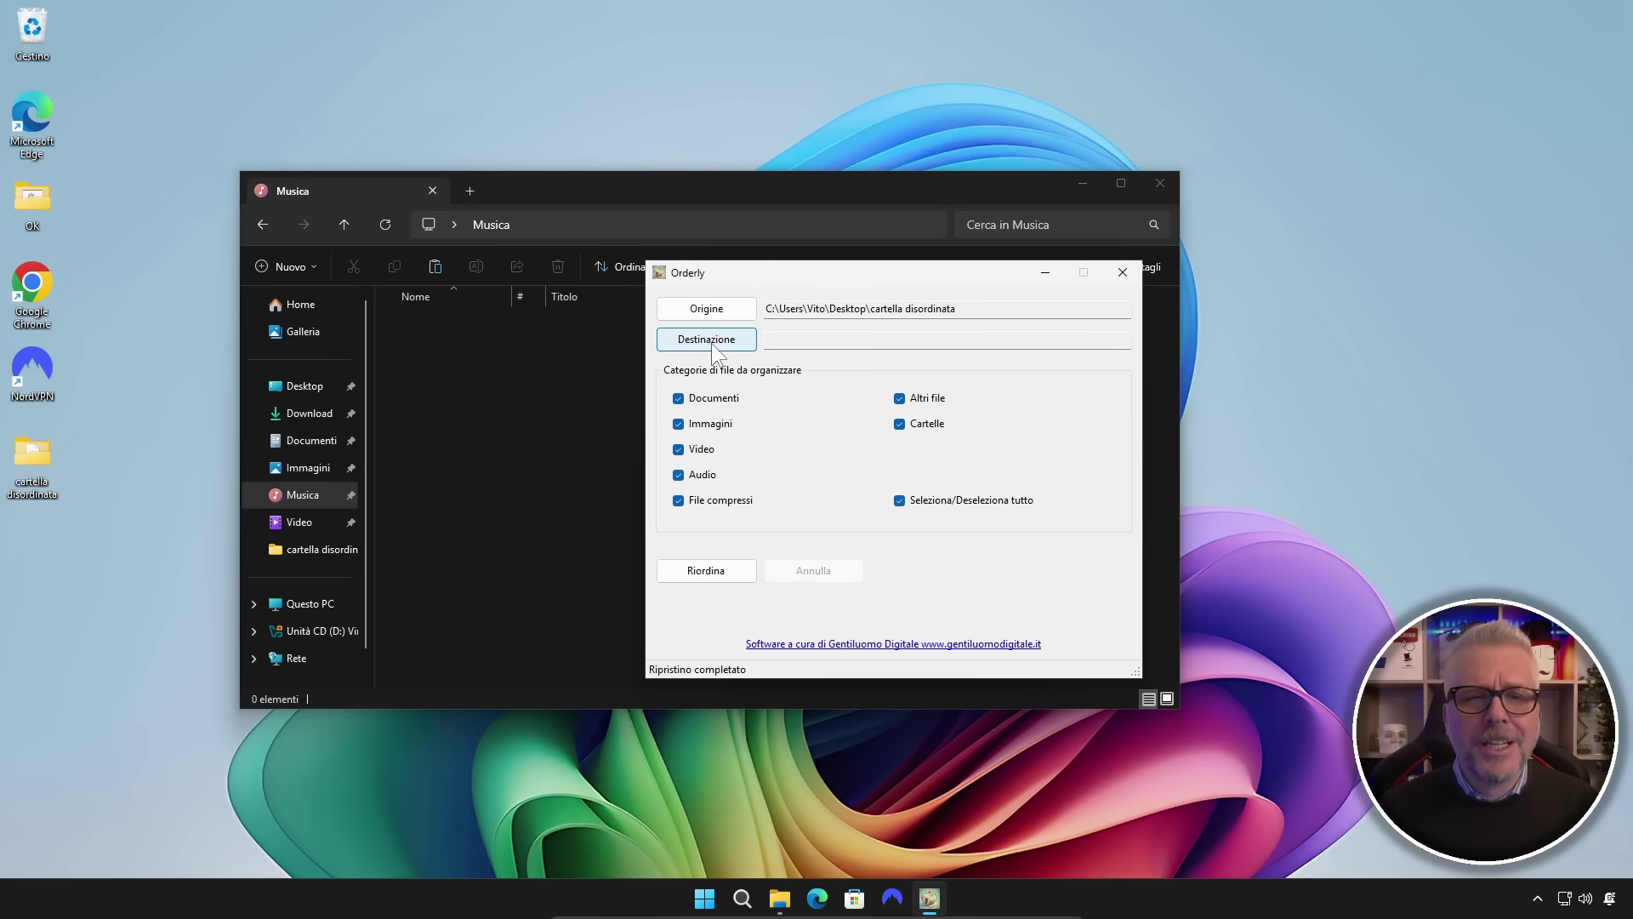
Close the Musica window, reopen the desktop folder "cartella disordinata" and bring Orderly in front of it
click(1157, 182)
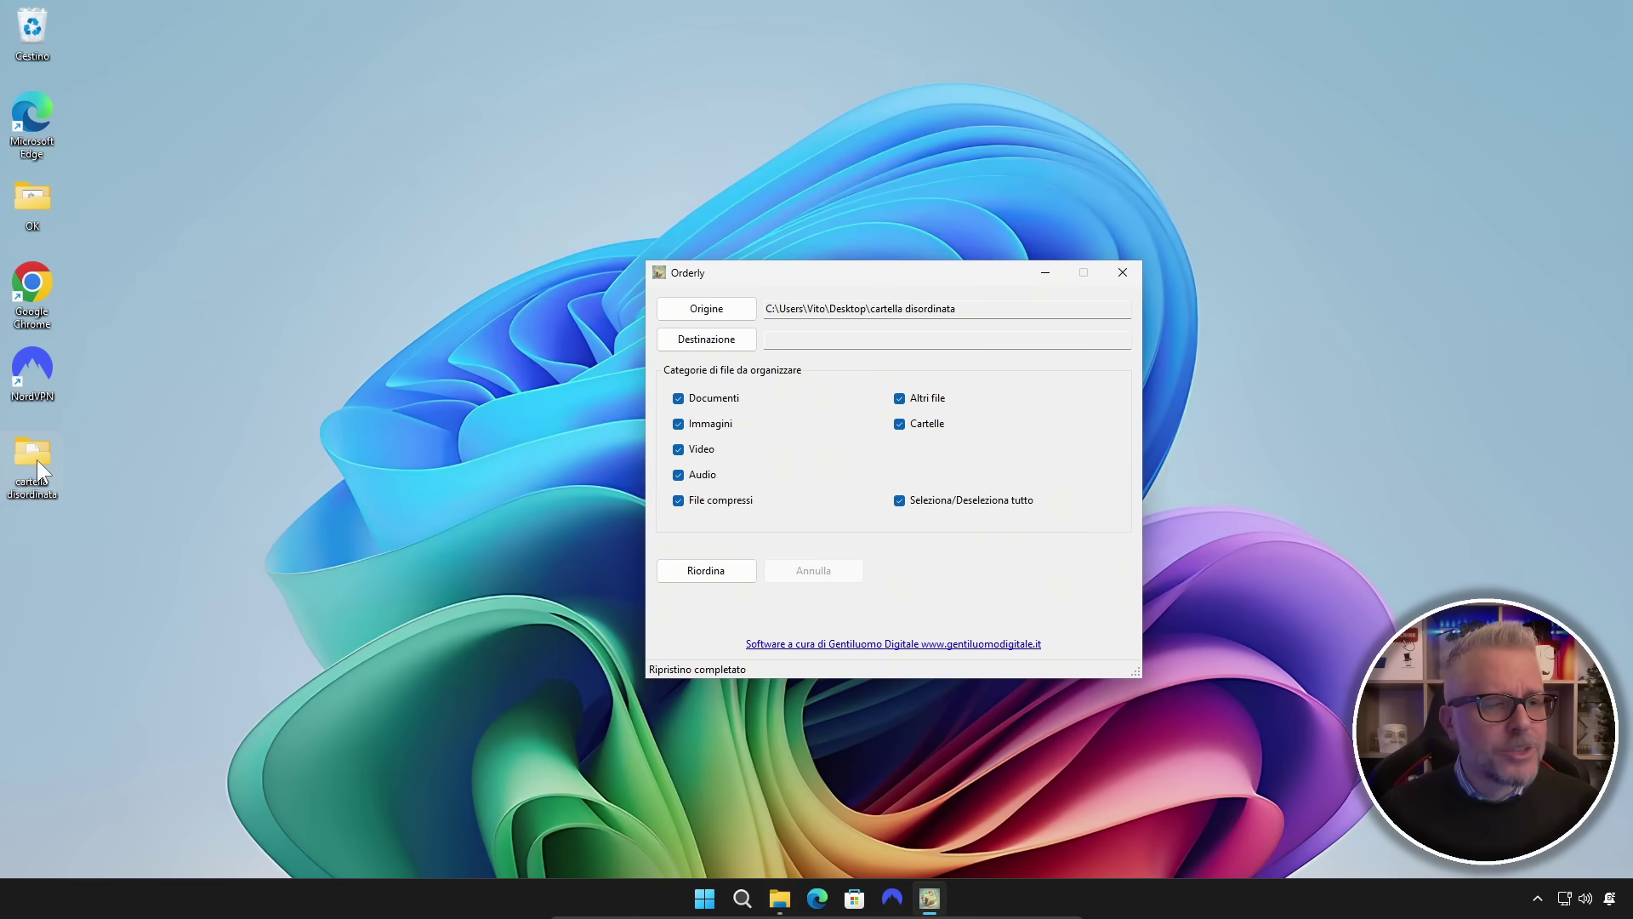
double_click(37, 459)
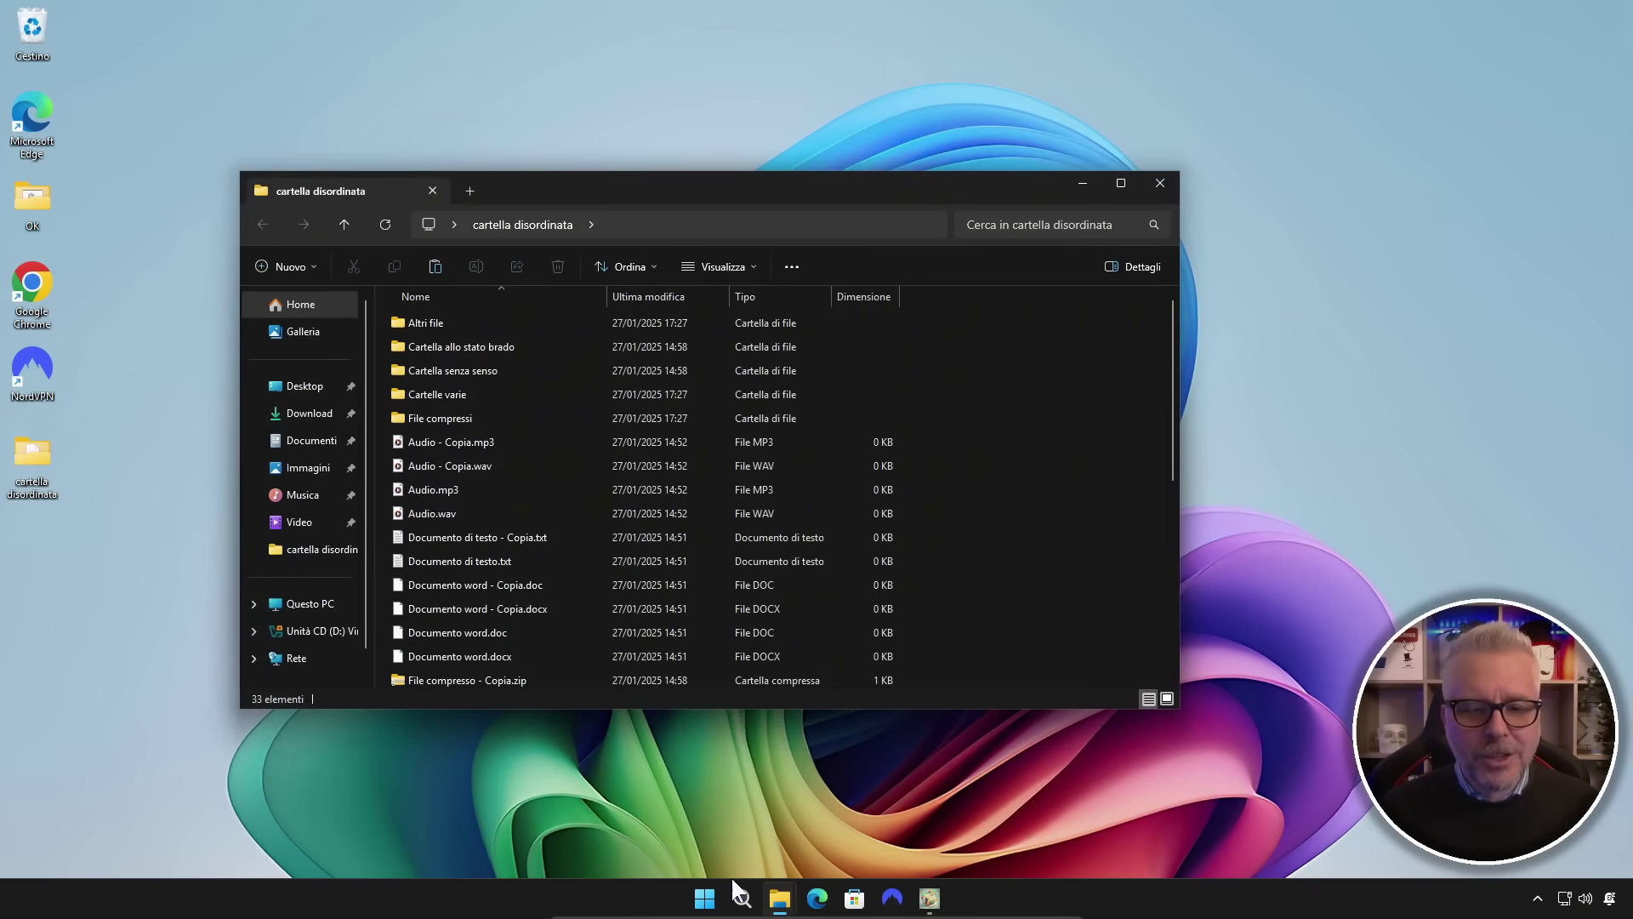
click(929, 897)
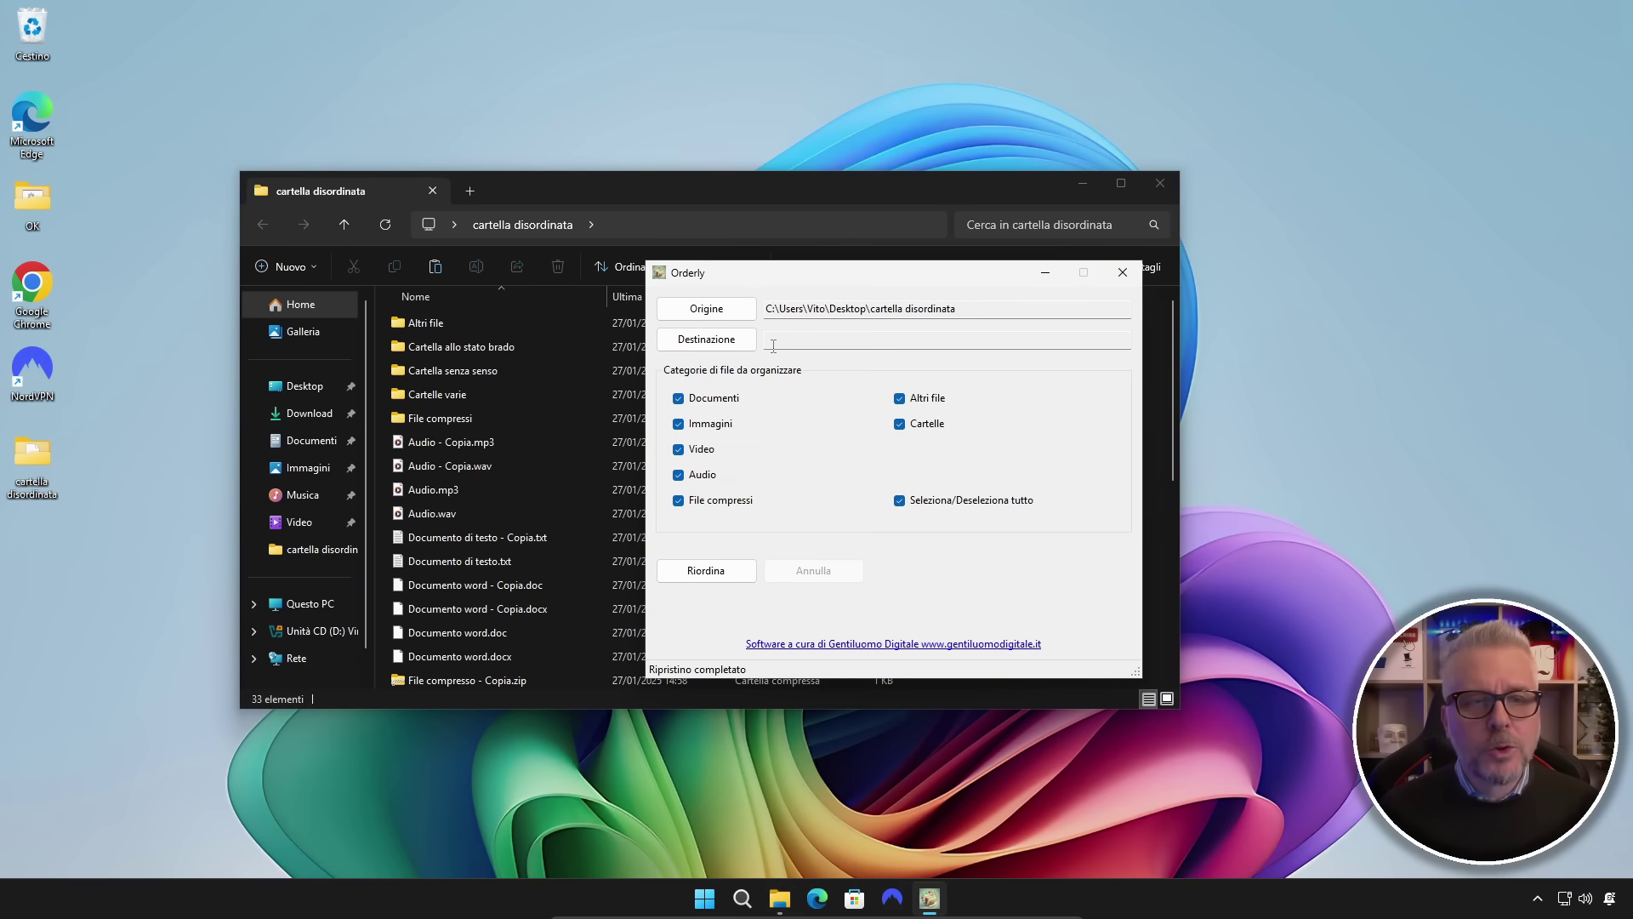
Start choosing Orderly's destination folder and create a new folder named "cartella riordinata" on Disco locale (C:)
click(711, 339)
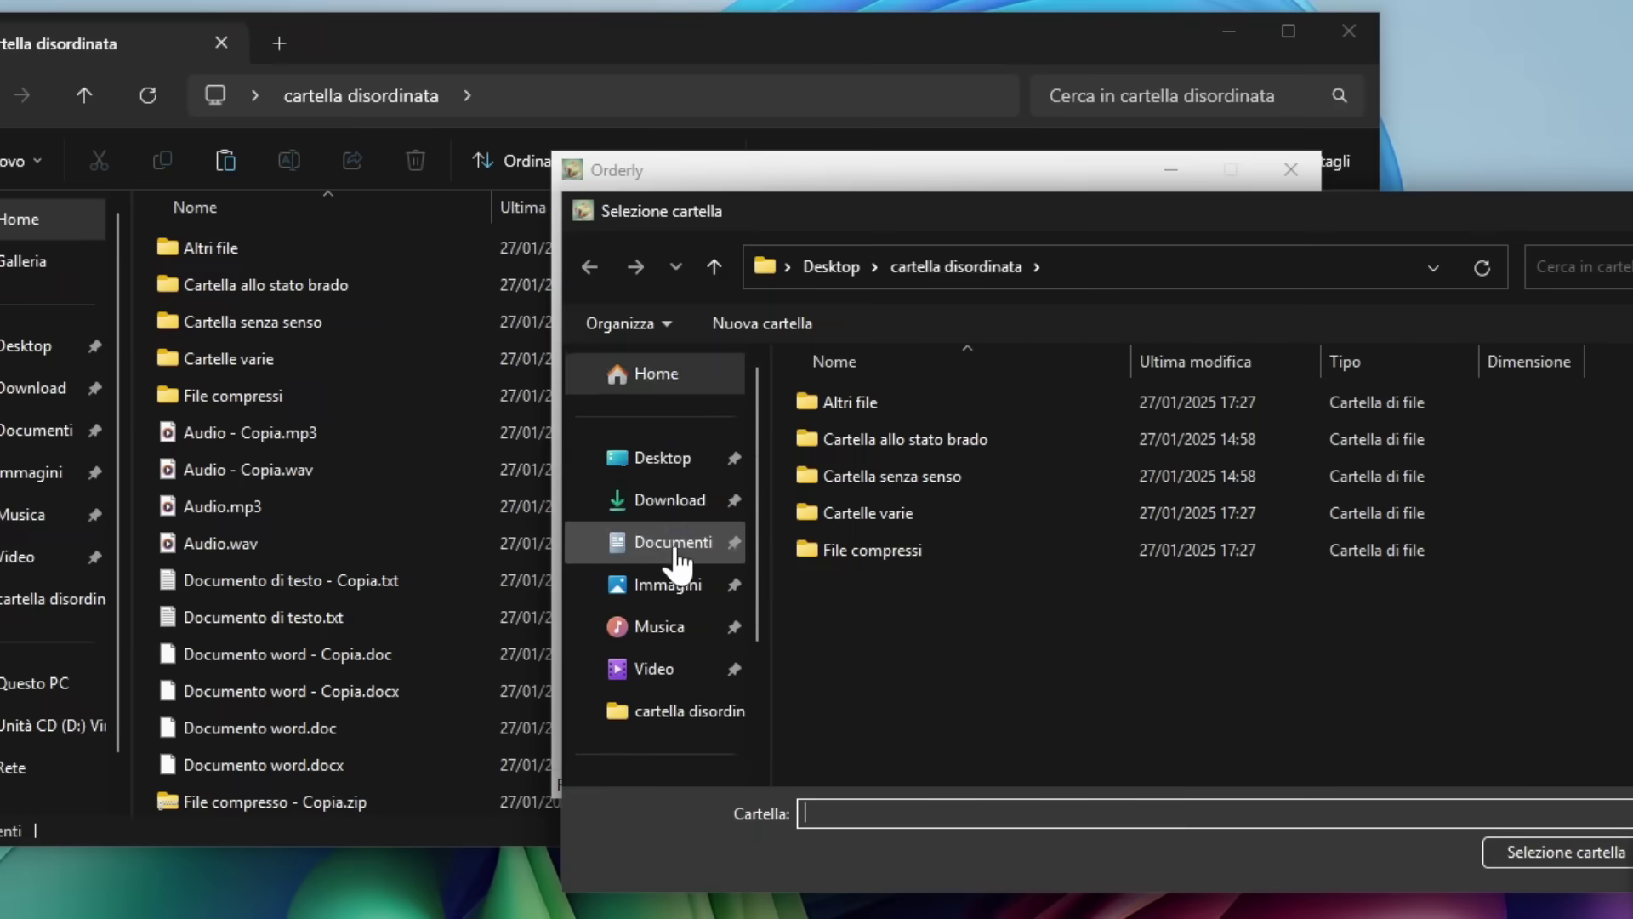
scroll(726, 533, down, 2)
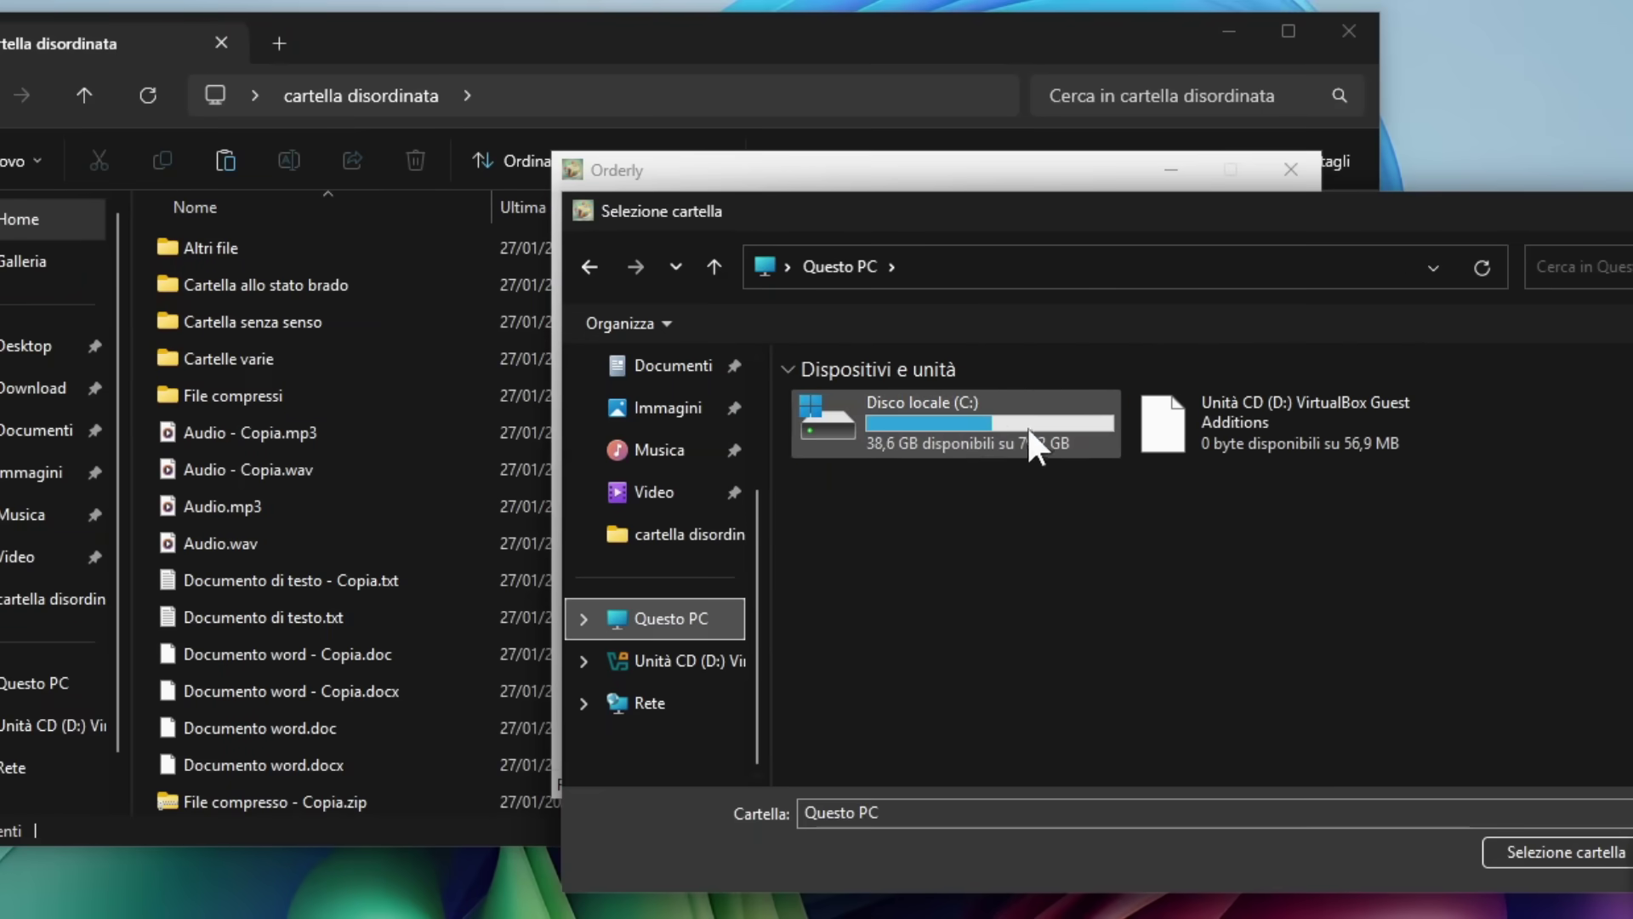
double_click(975, 415)
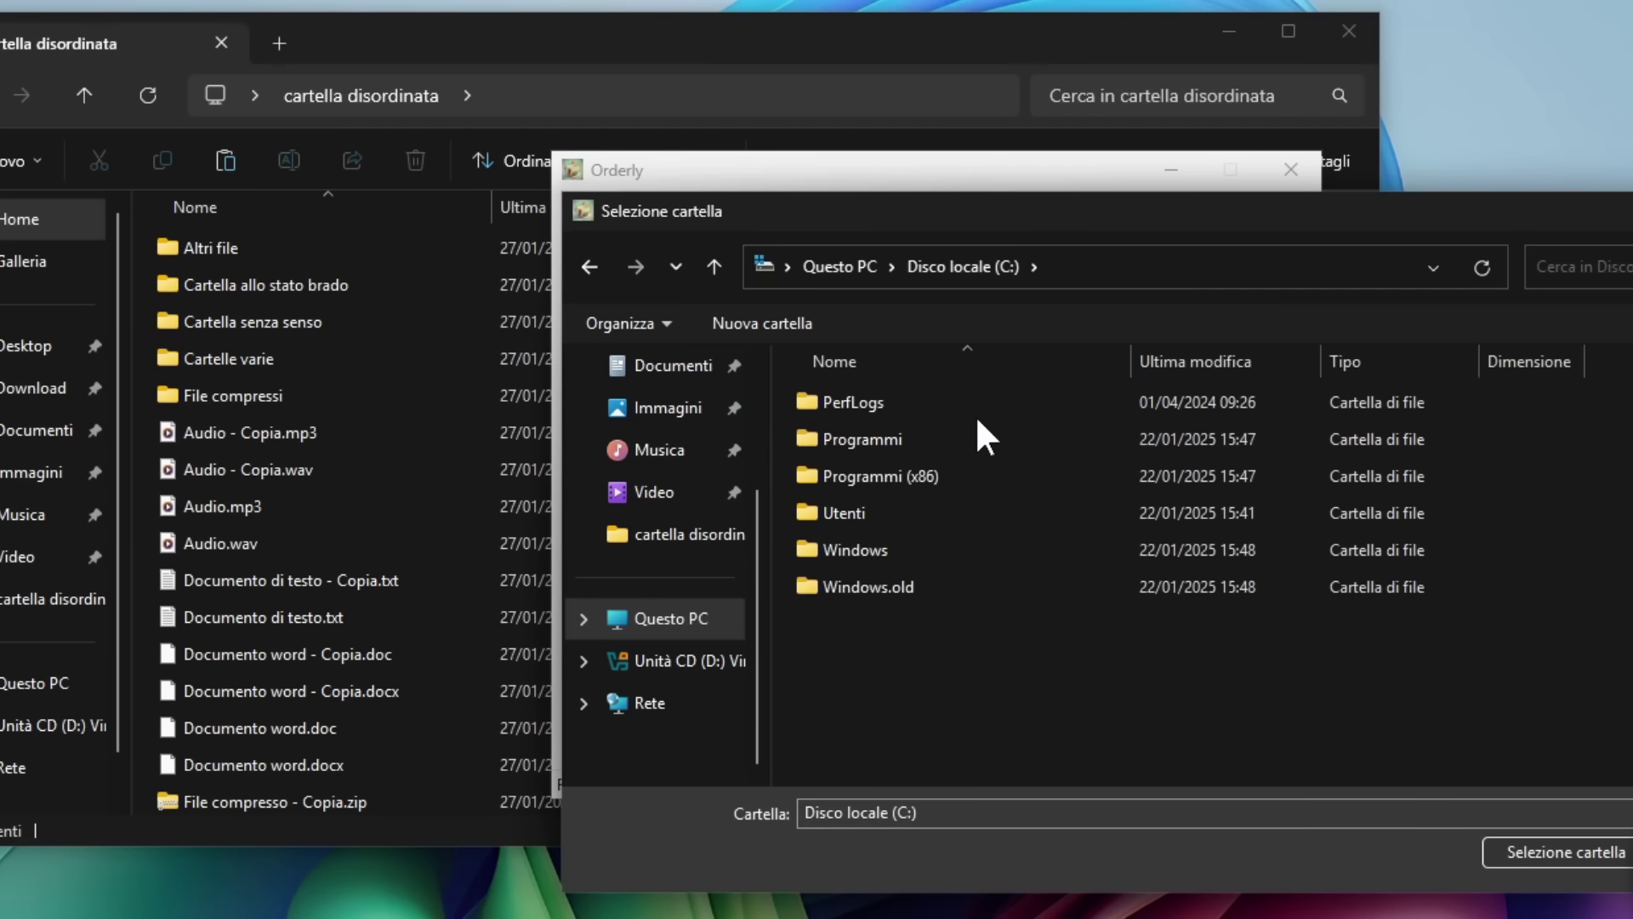
right_click(838, 662)
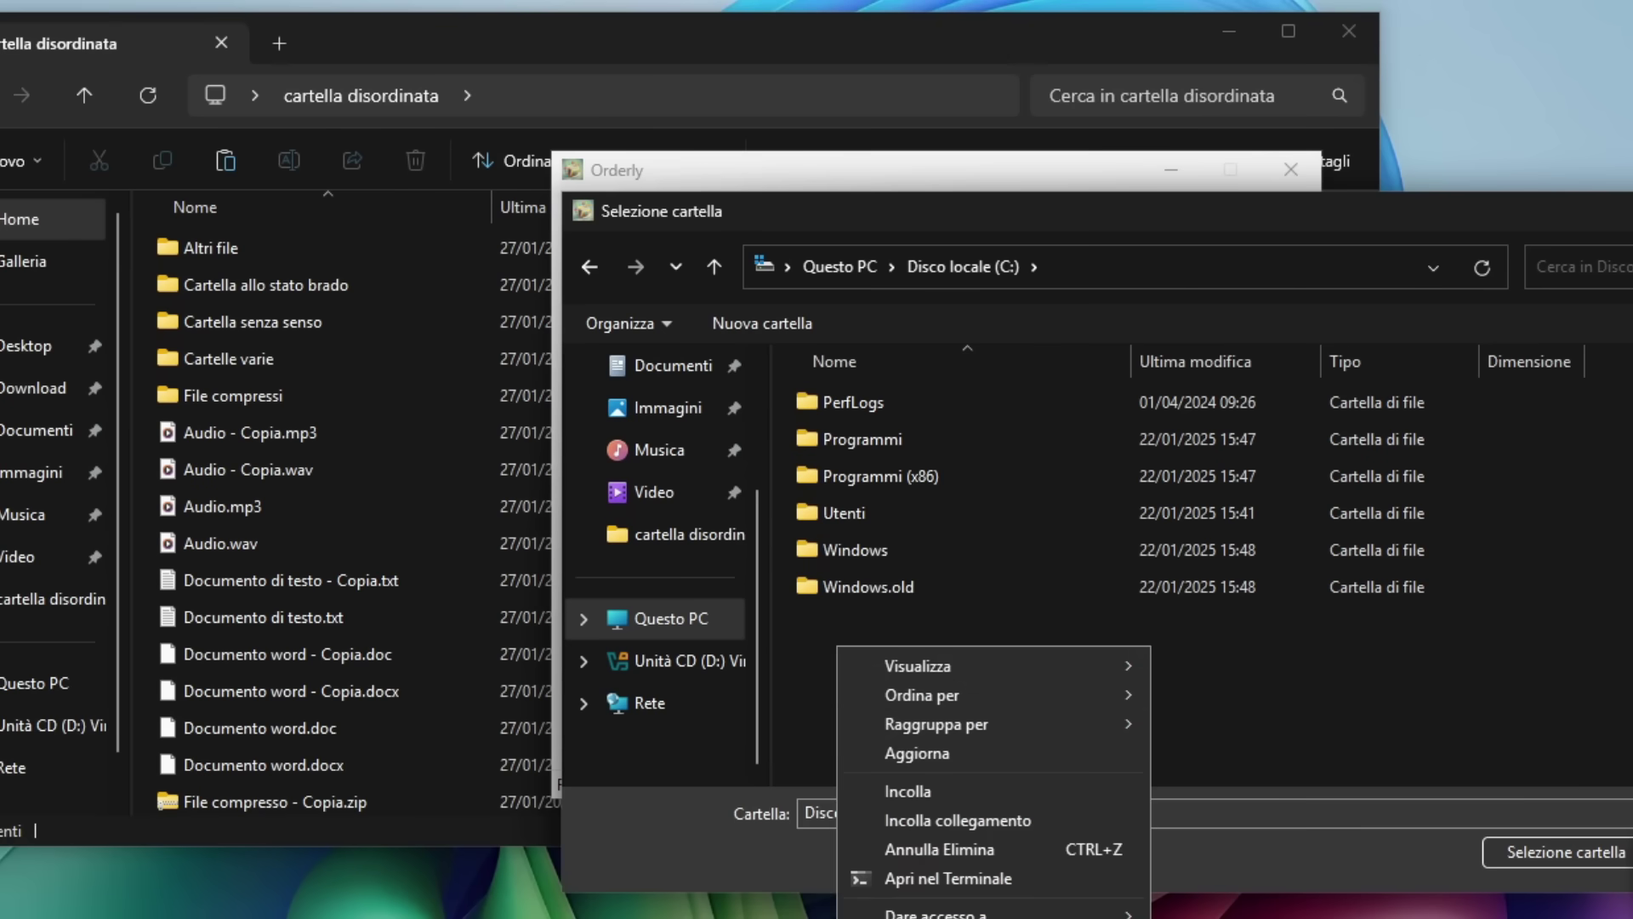
mouse_move(936, 918)
click(1234, 825)
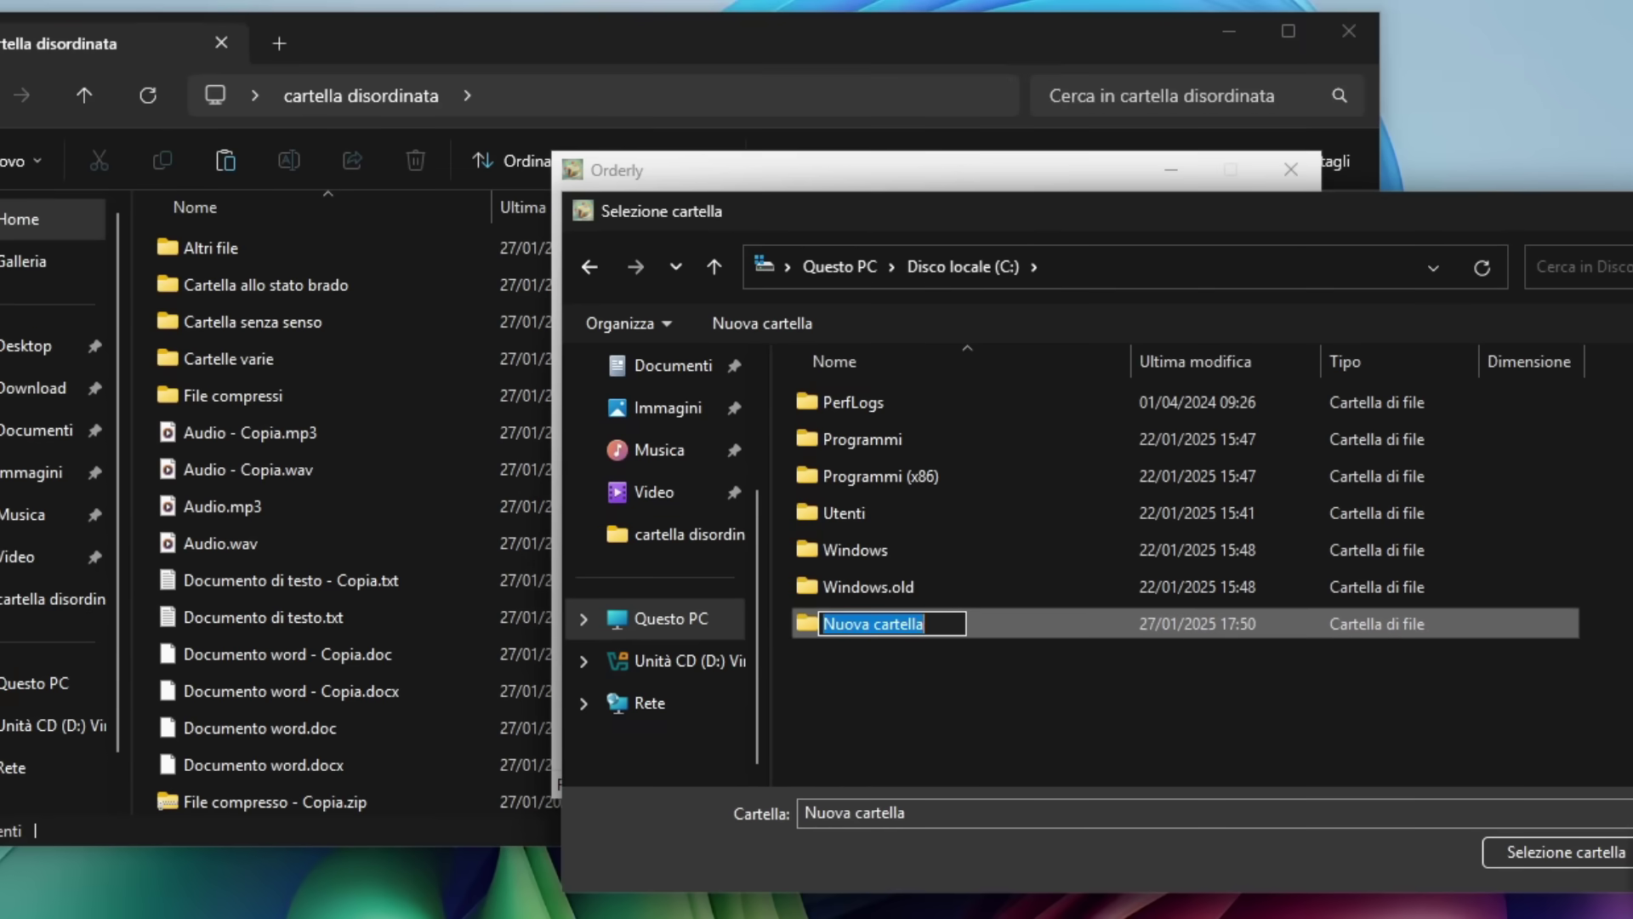
text(cart)
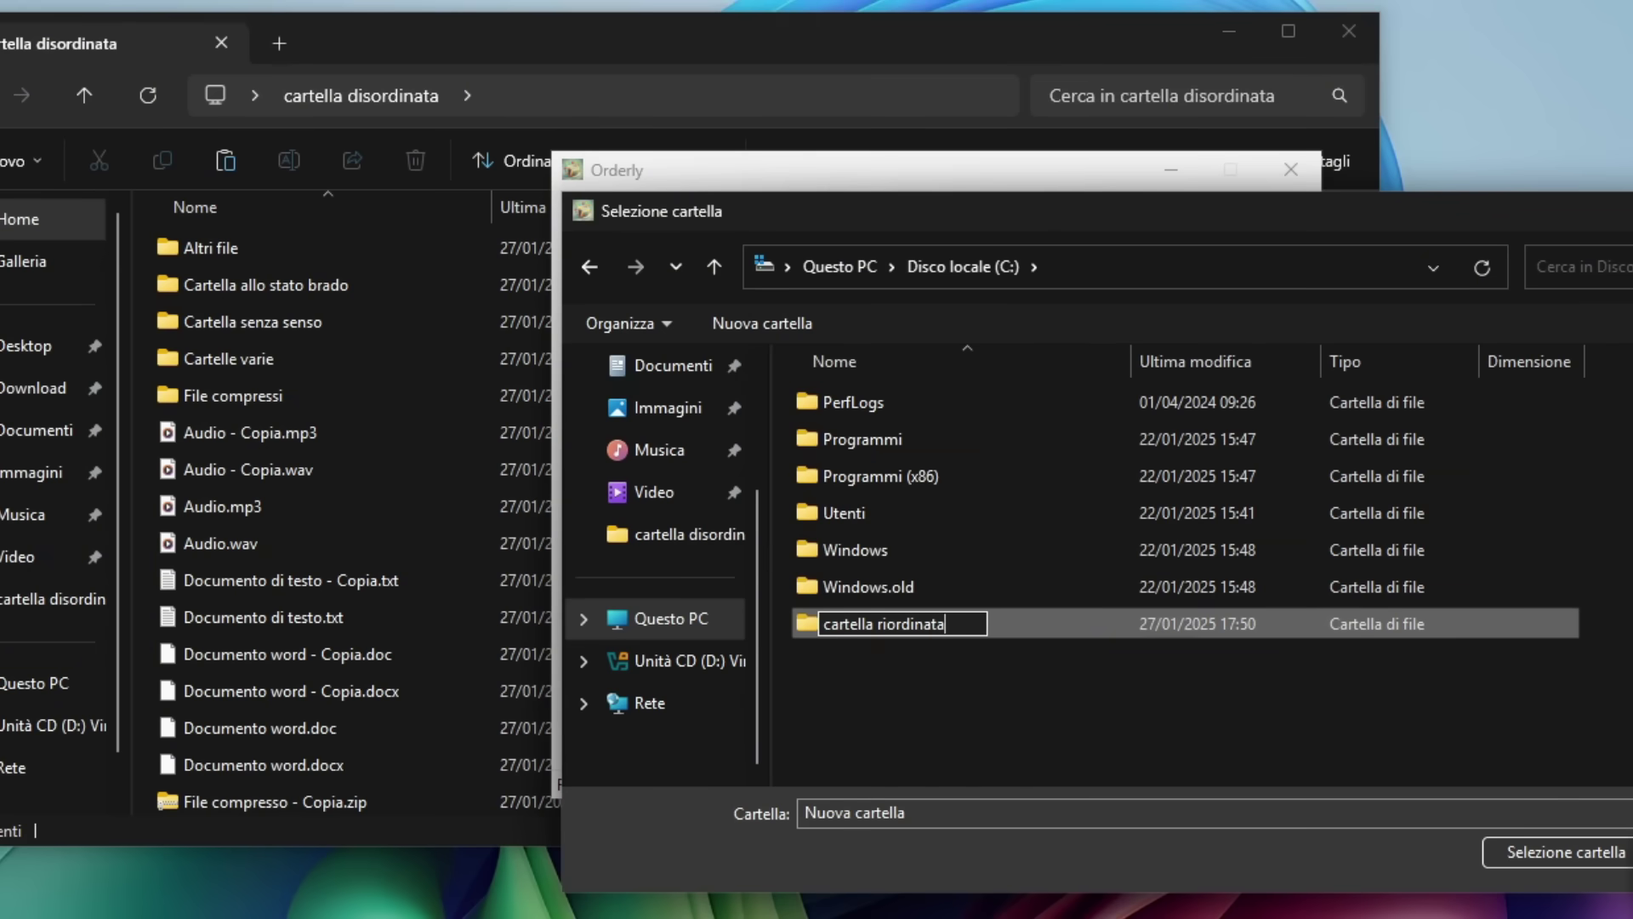
key(Return)
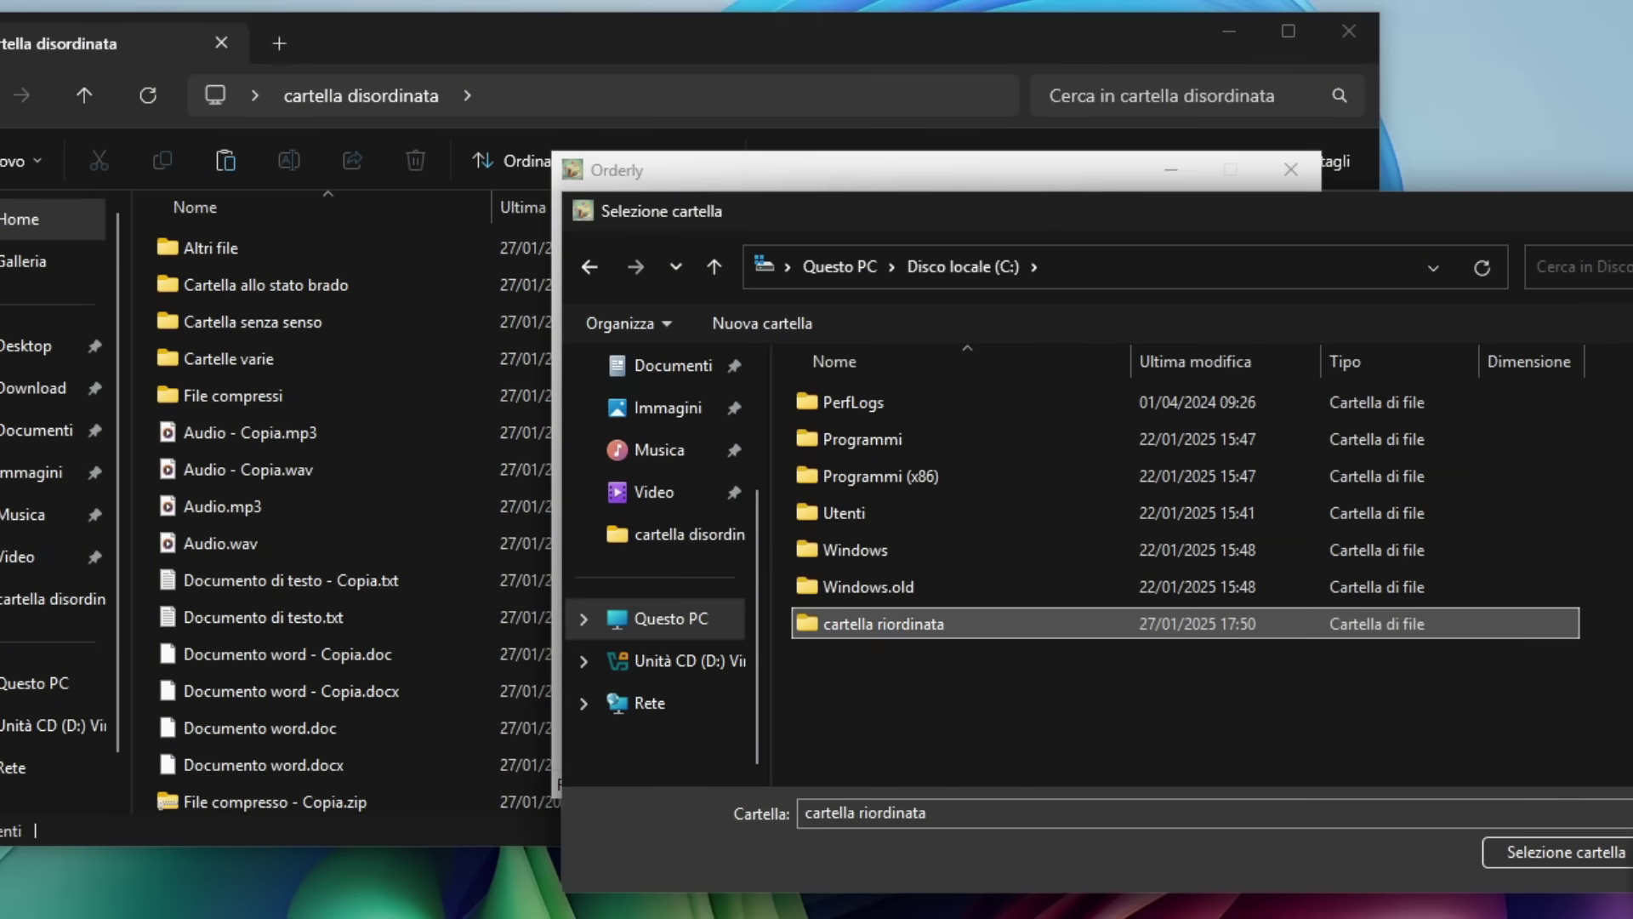
Set "cartella riordinata" as the destination, run the reorganisation with all categories and close the results report
click(1560, 846)
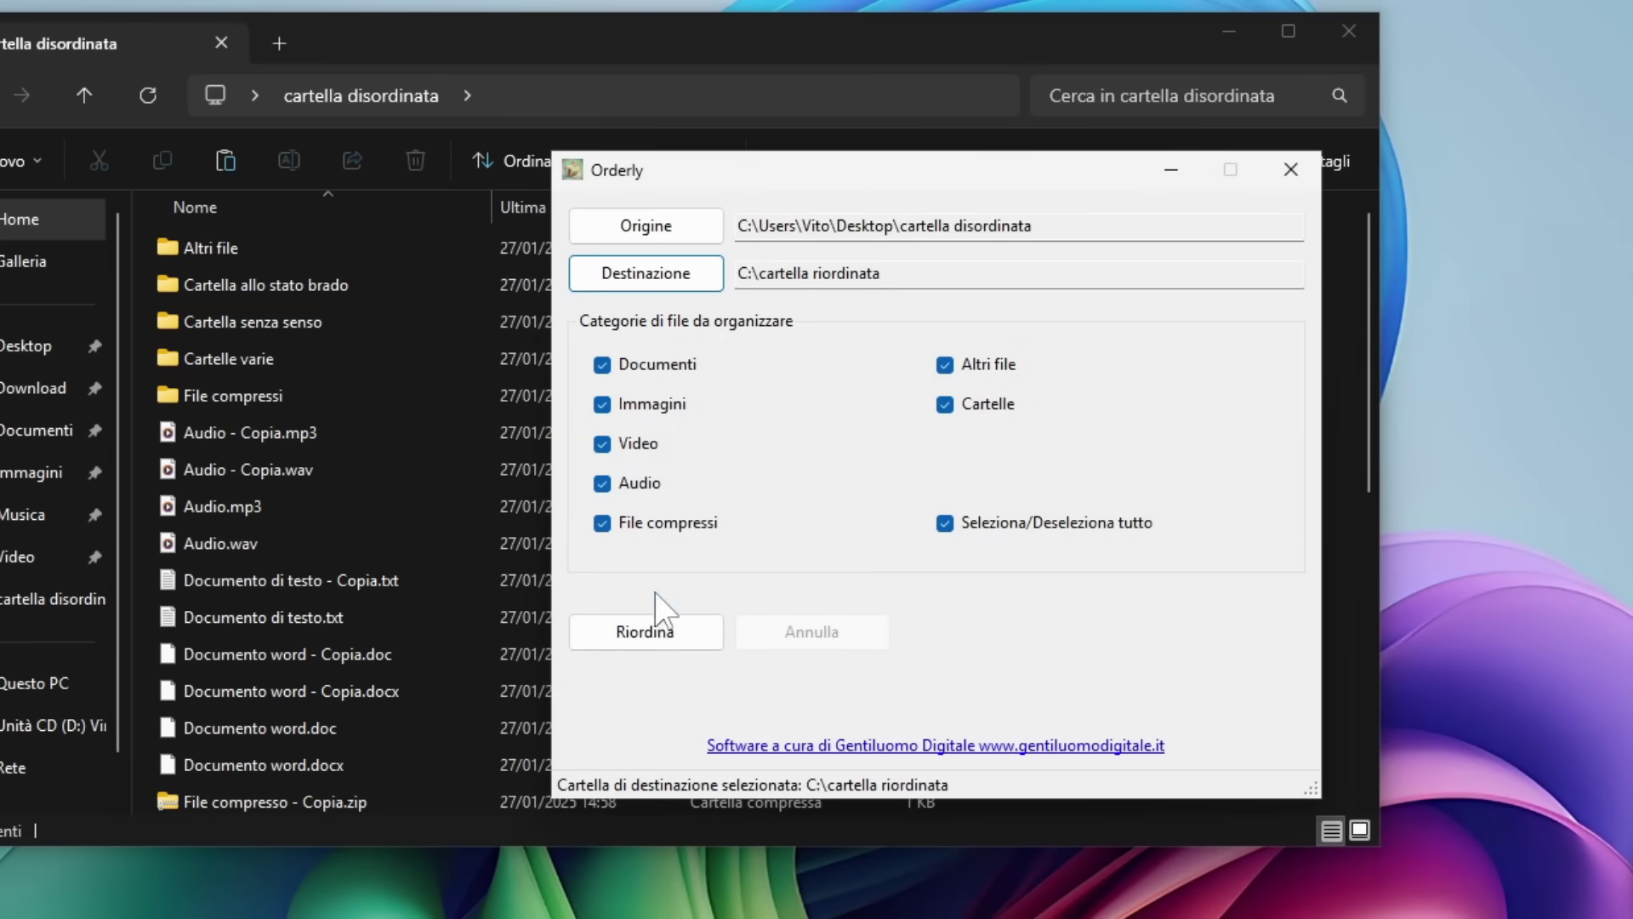
click(679, 638)
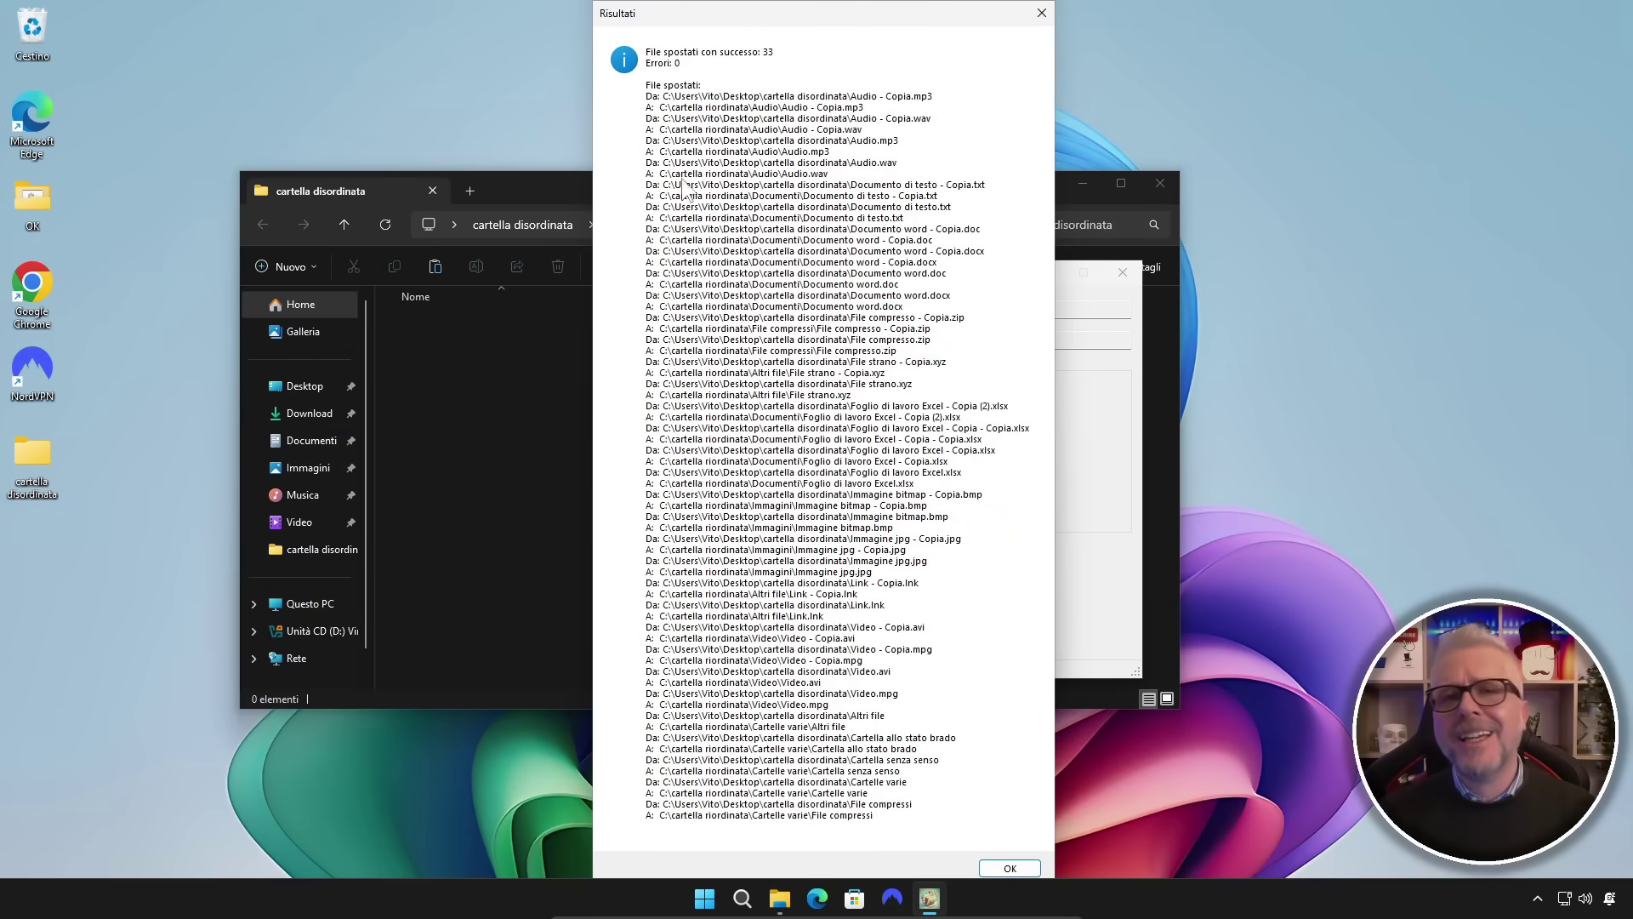
click(1042, 13)
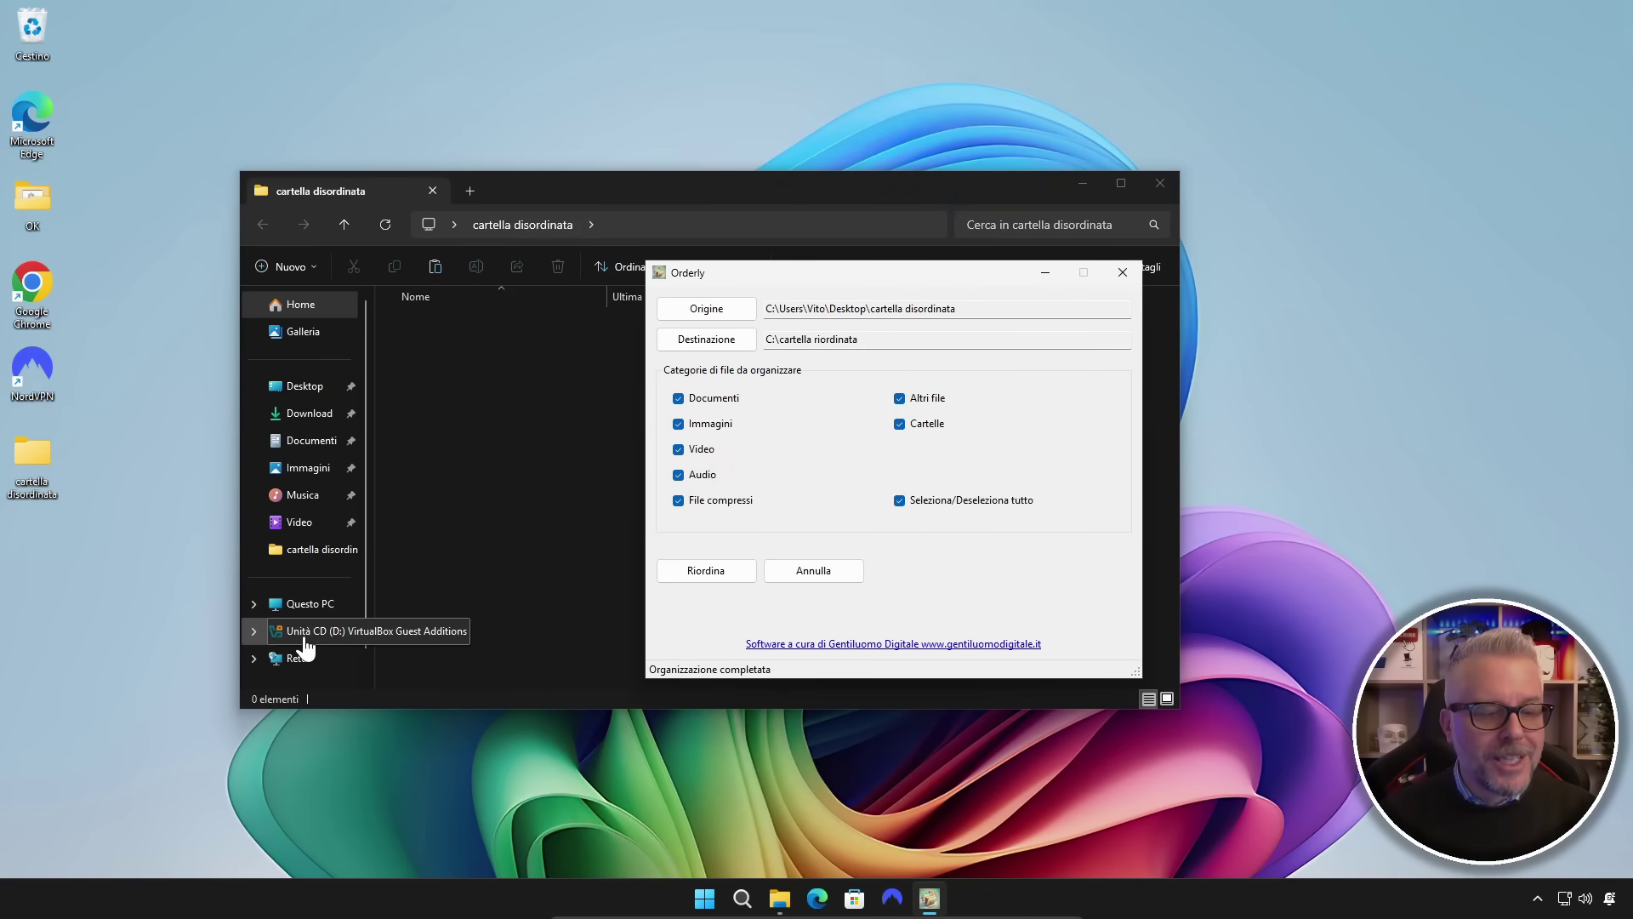
Open "cartella riordinata" on Disco locale (C:) and examine its Altri file, Audio, Cartelle varie and Documenti subfolders
click(311, 606)
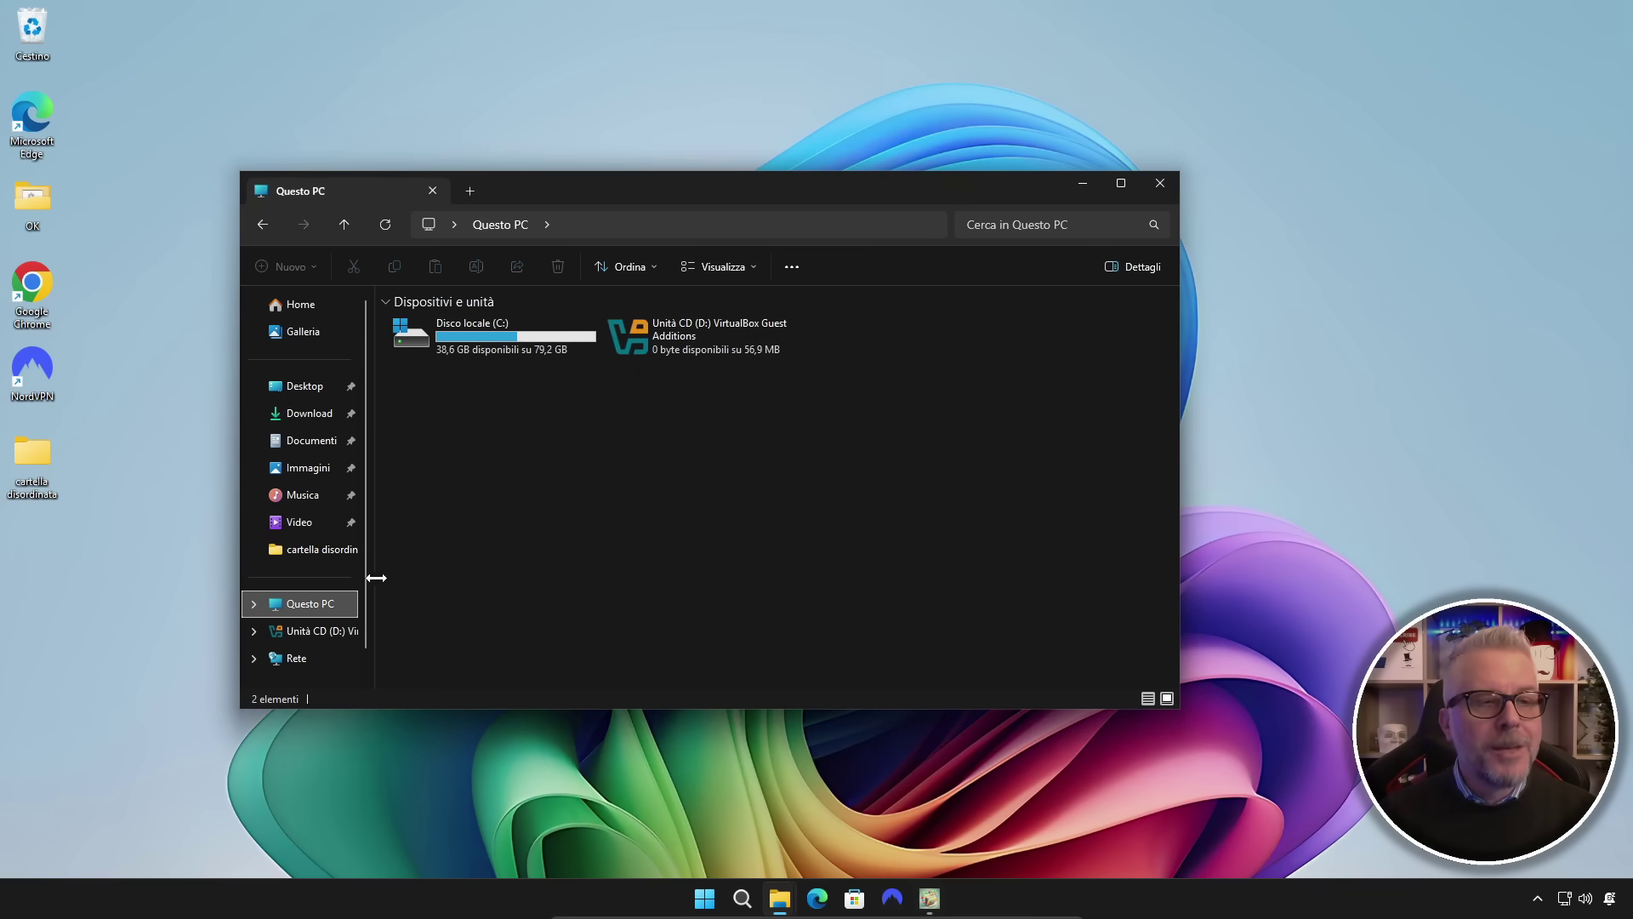
double_click(478, 329)
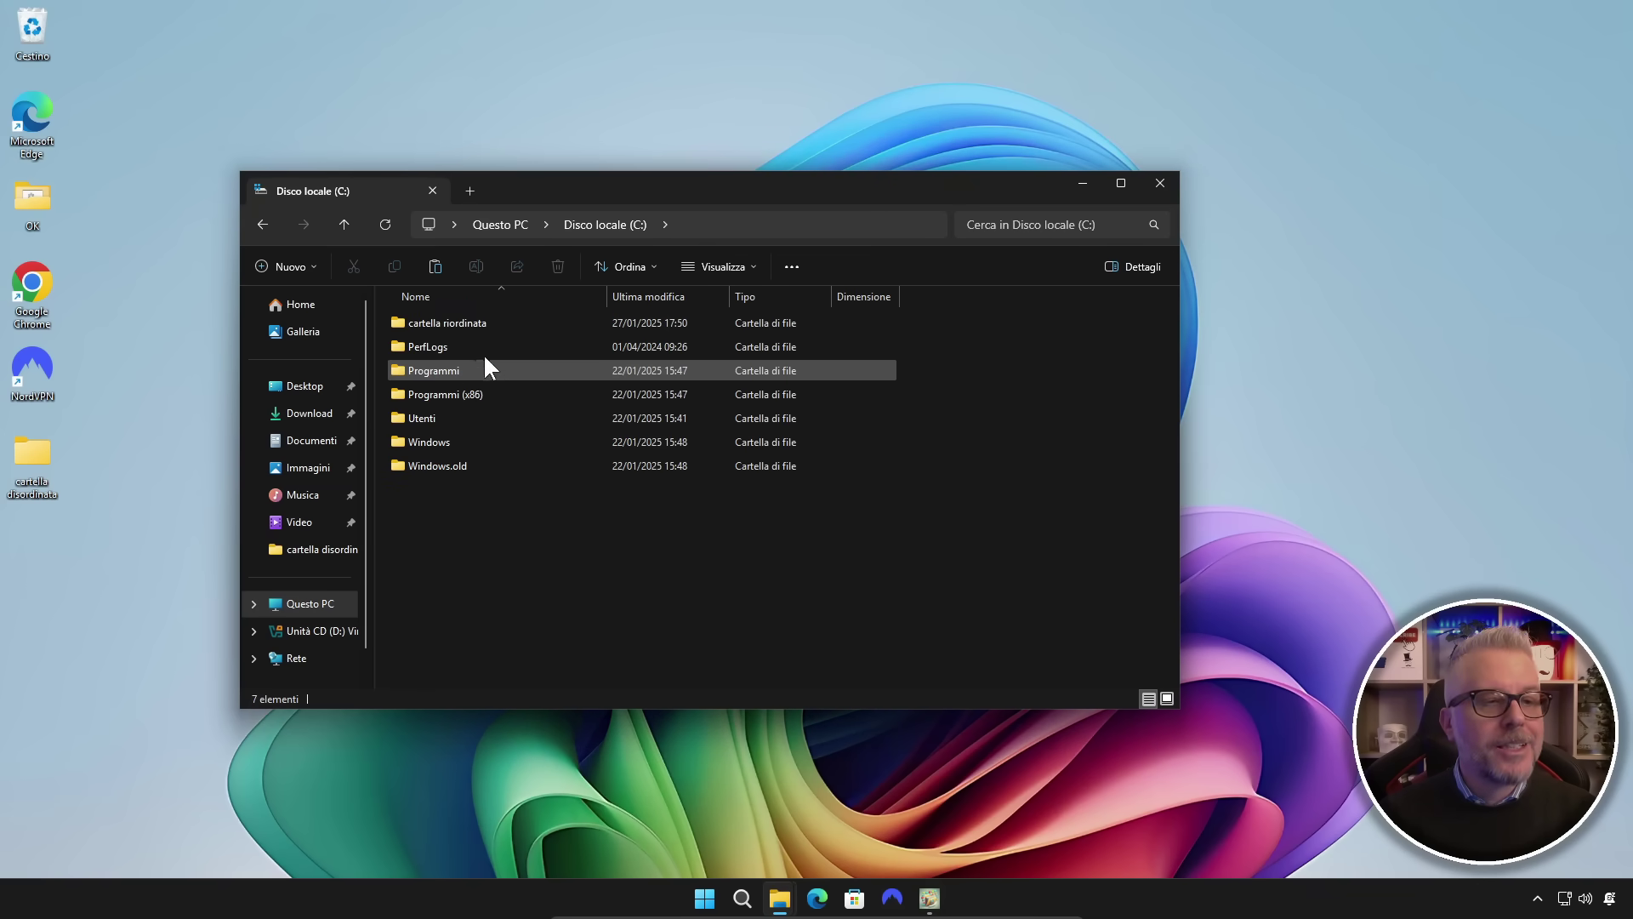
double_click(443, 322)
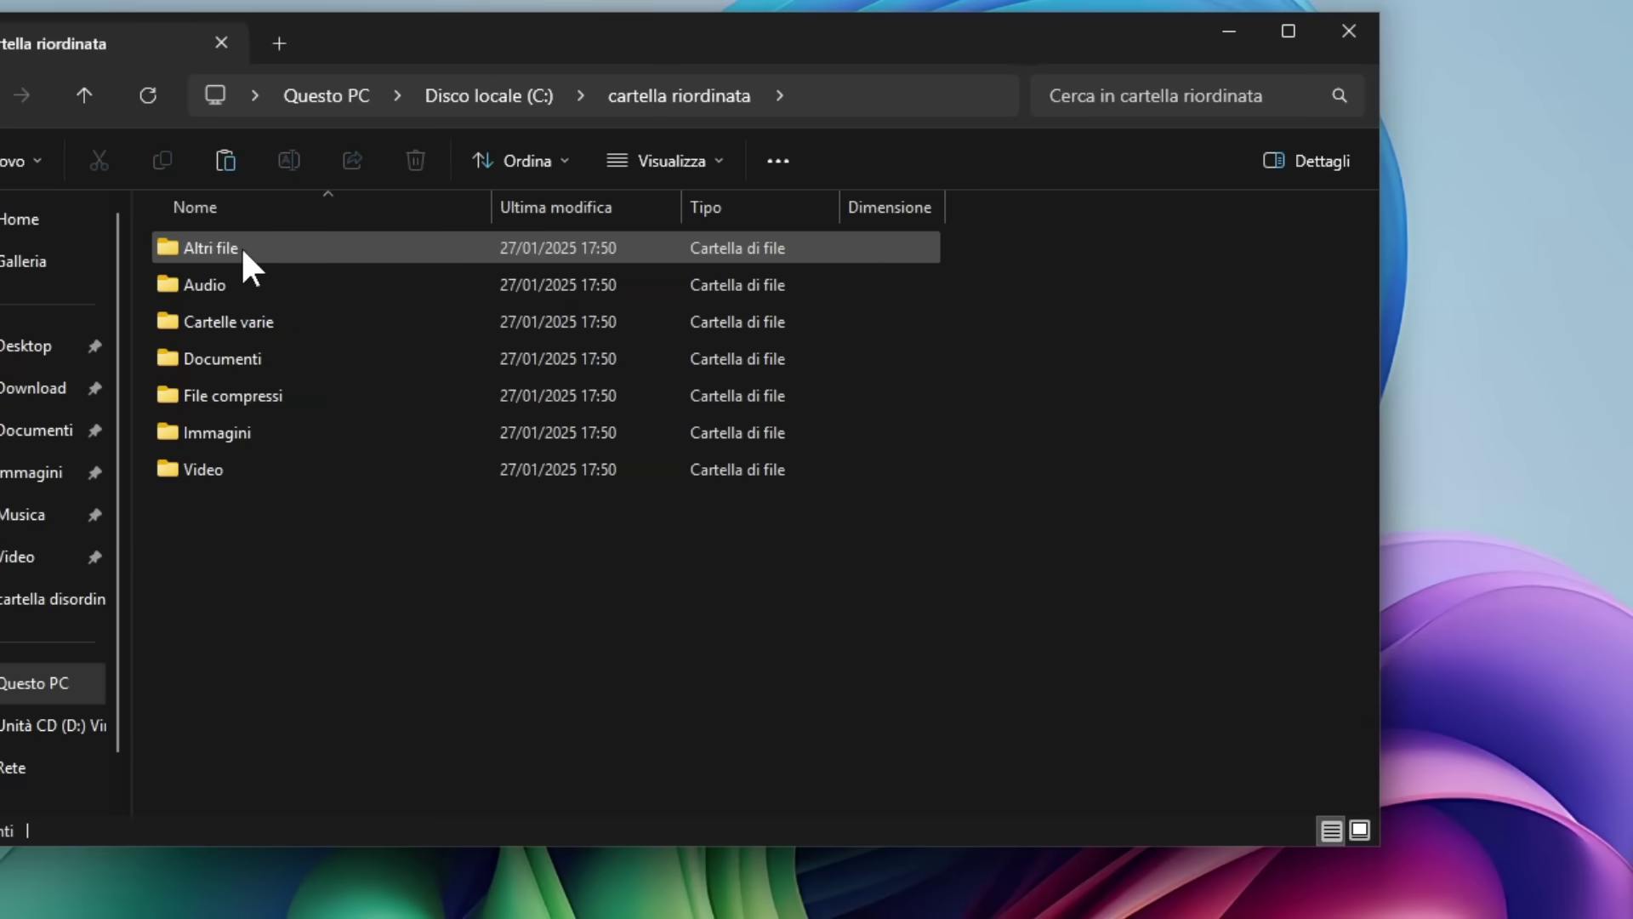
mouse_move(243, 247)
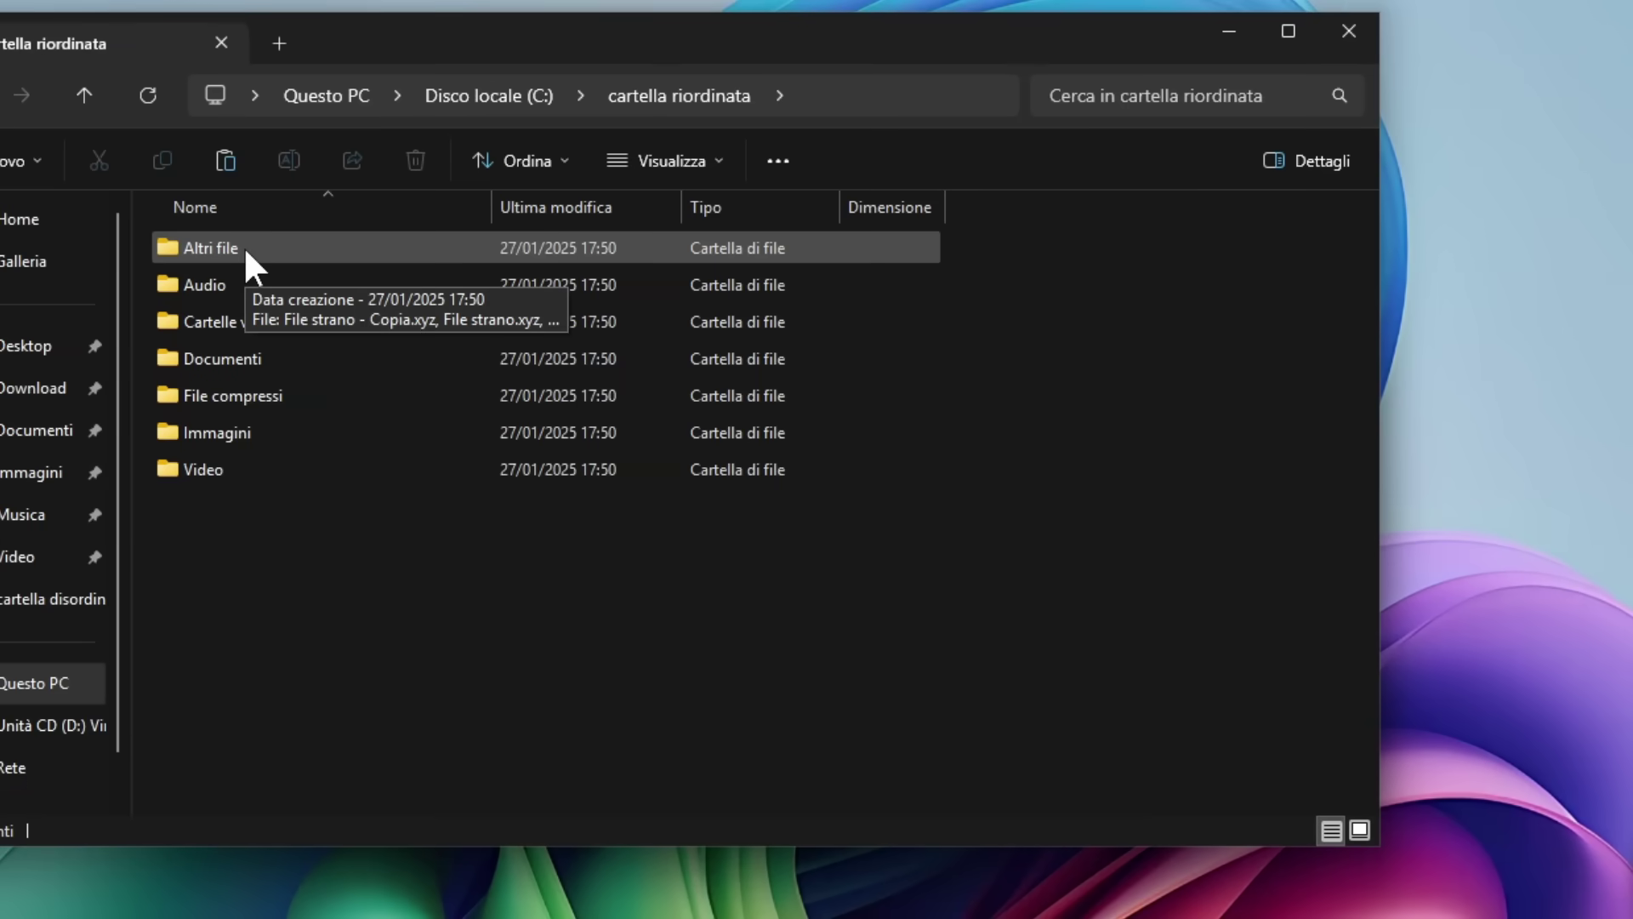
double_click(245, 247)
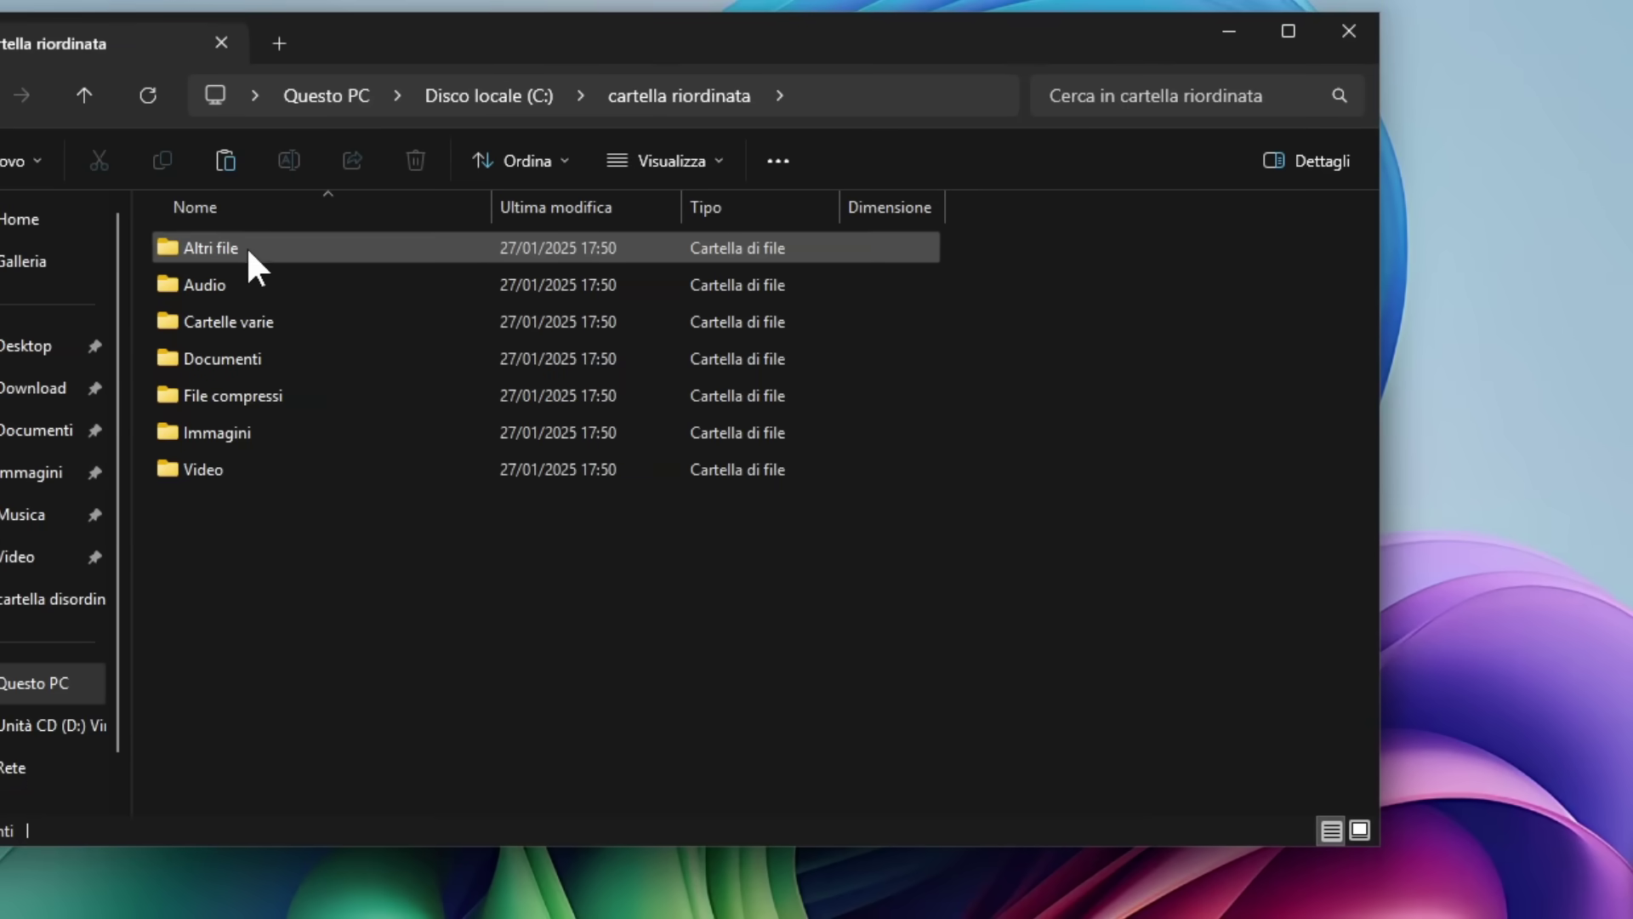
click(609, 106)
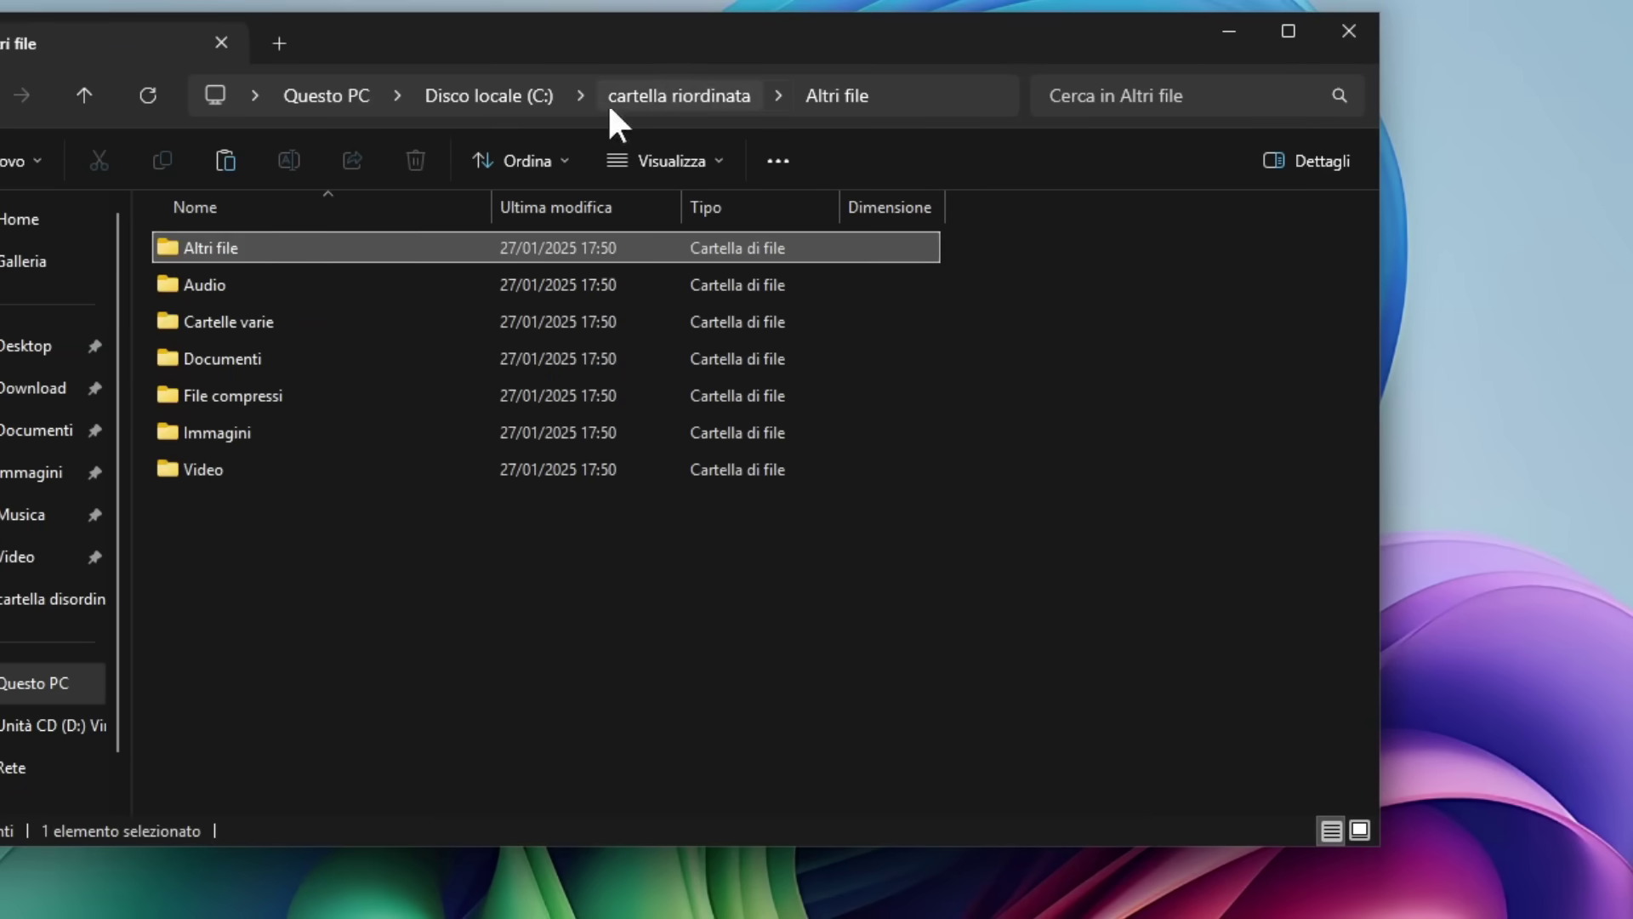
double_click(237, 284)
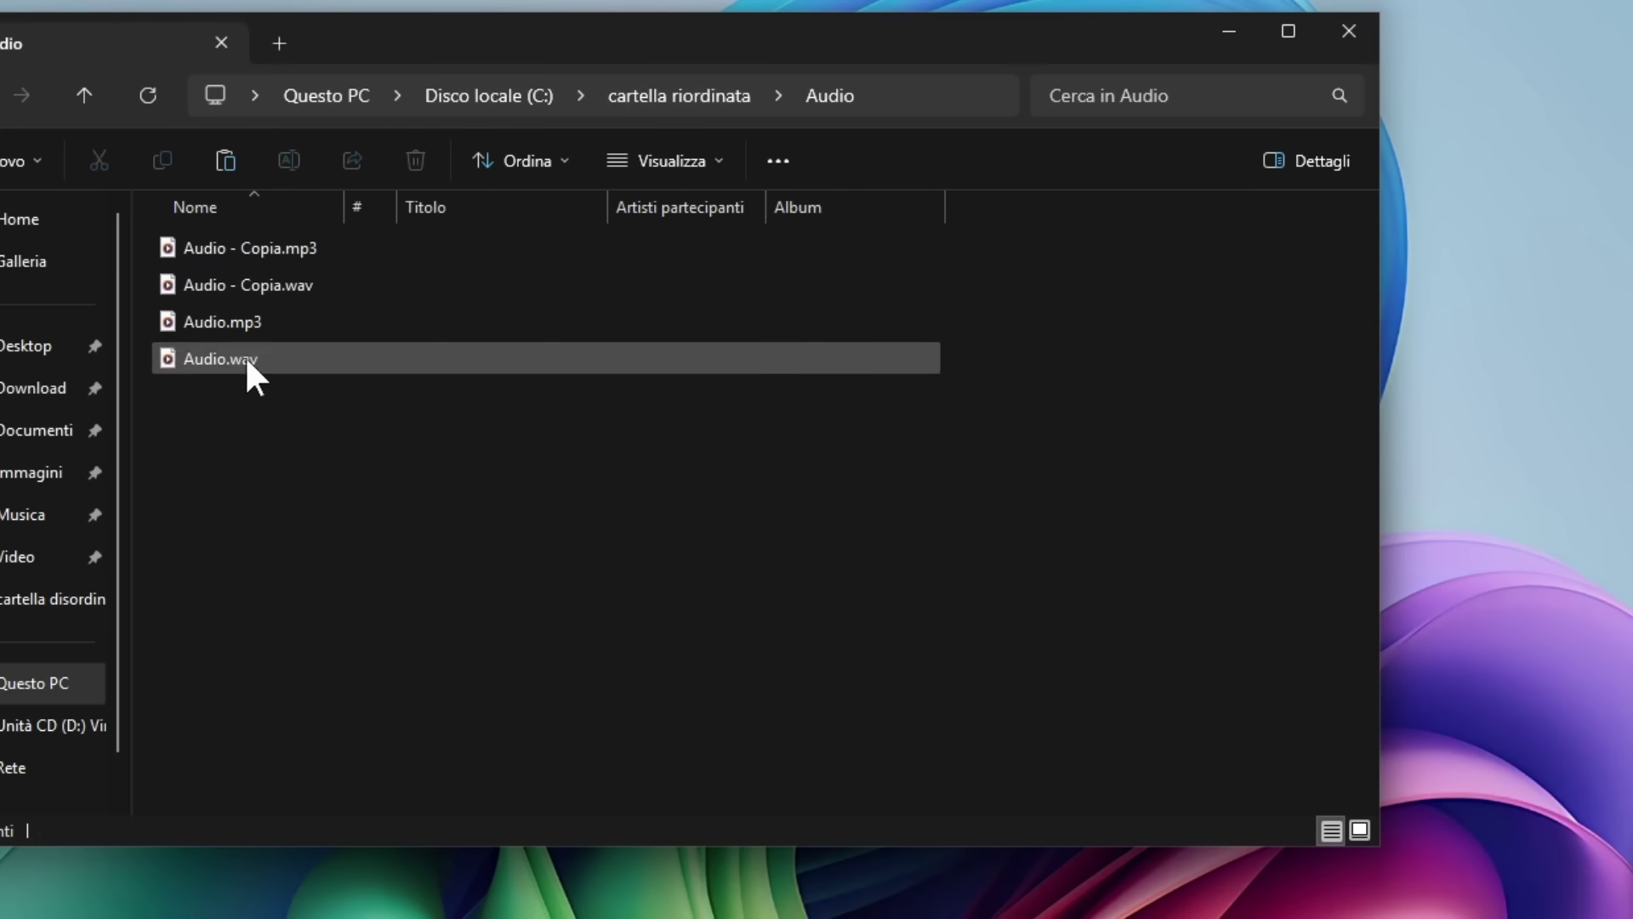
click(707, 95)
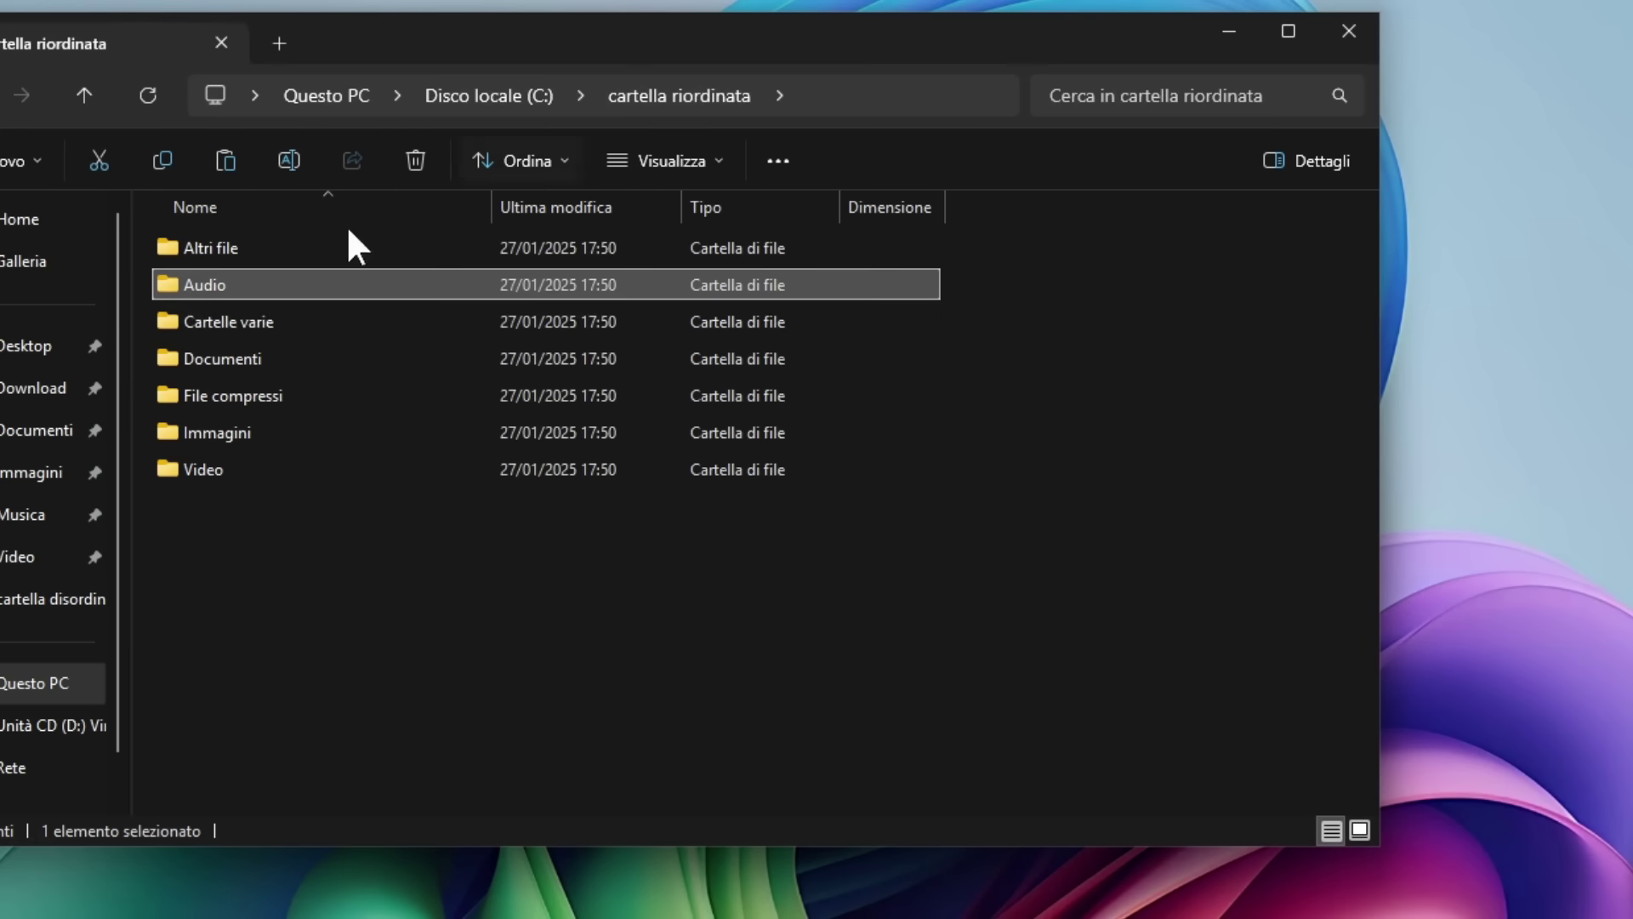
double_click(233, 322)
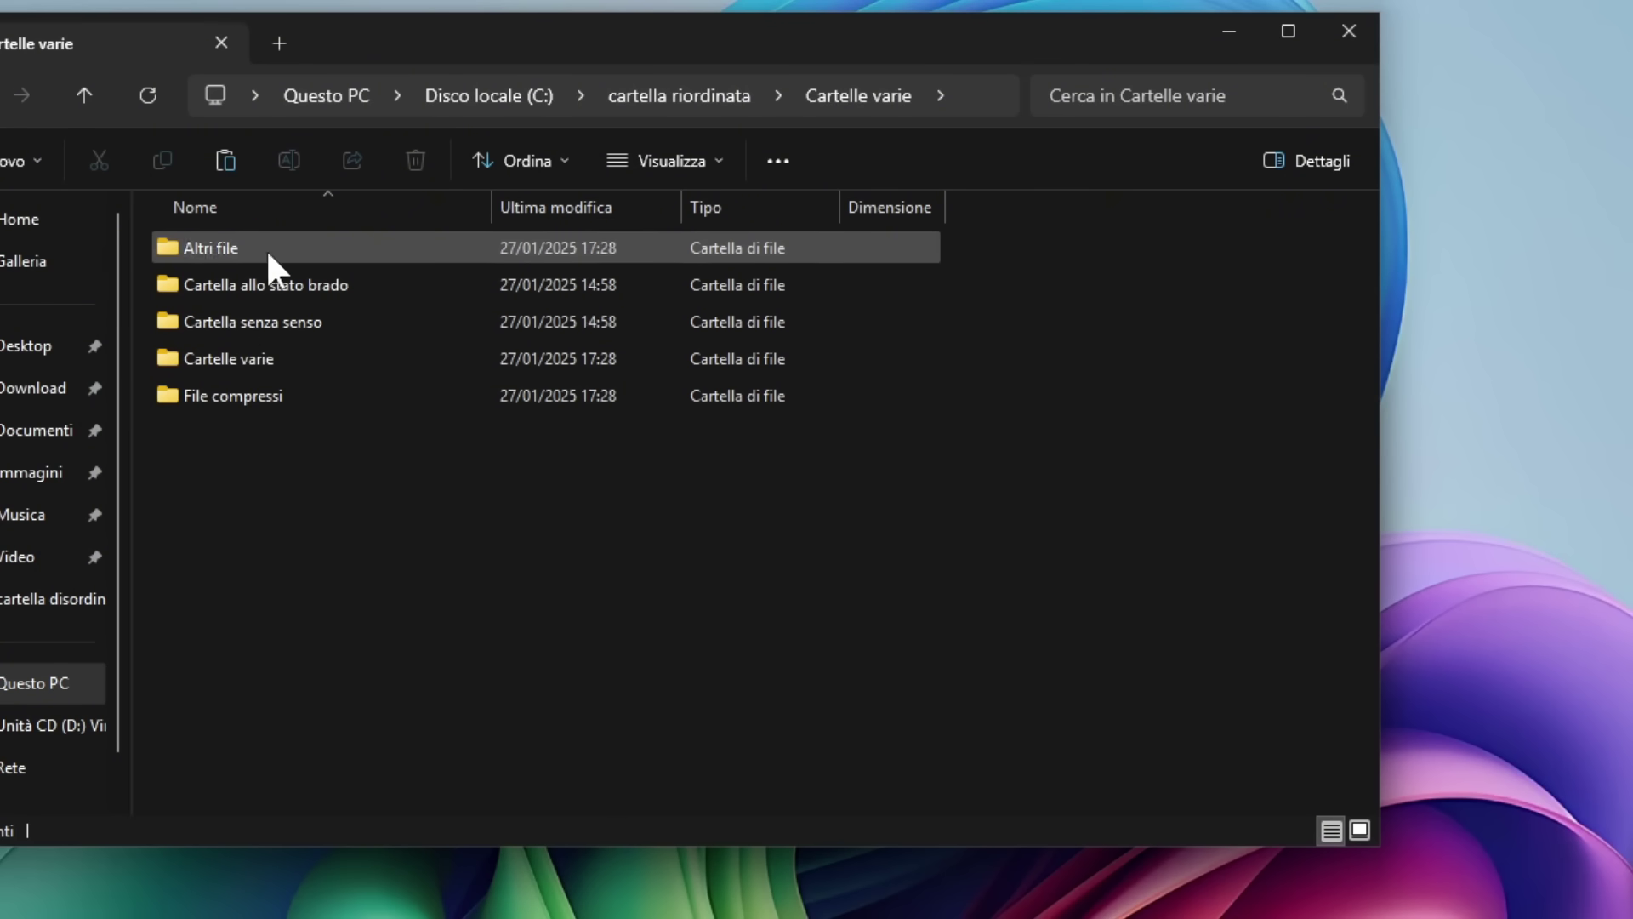
click(703, 97)
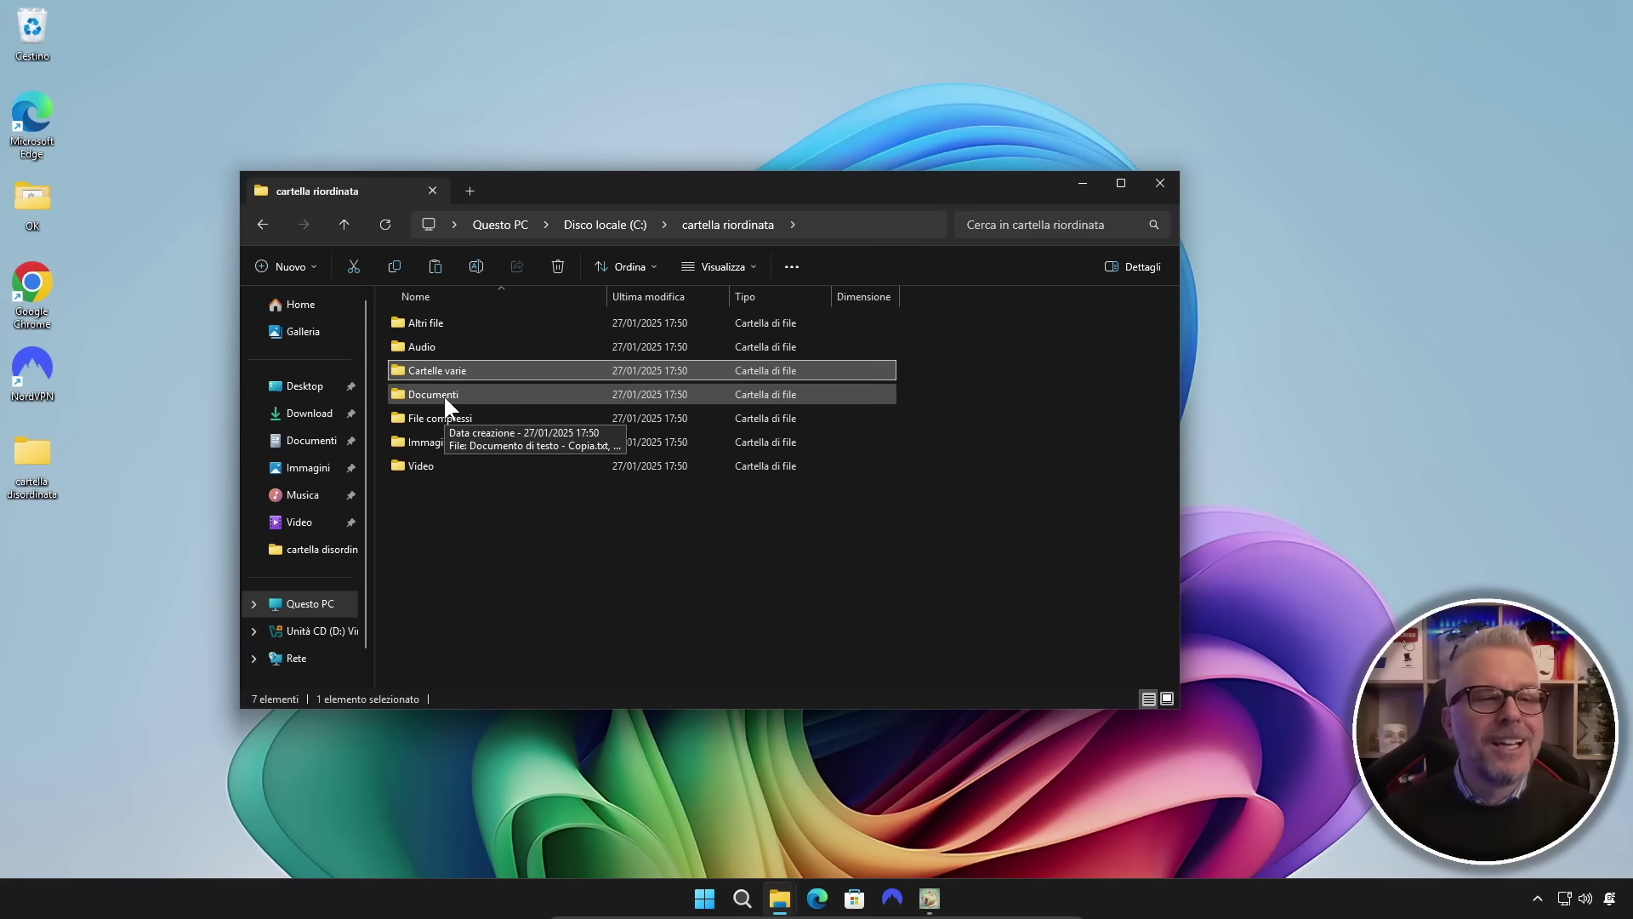
double_click(240, 367)
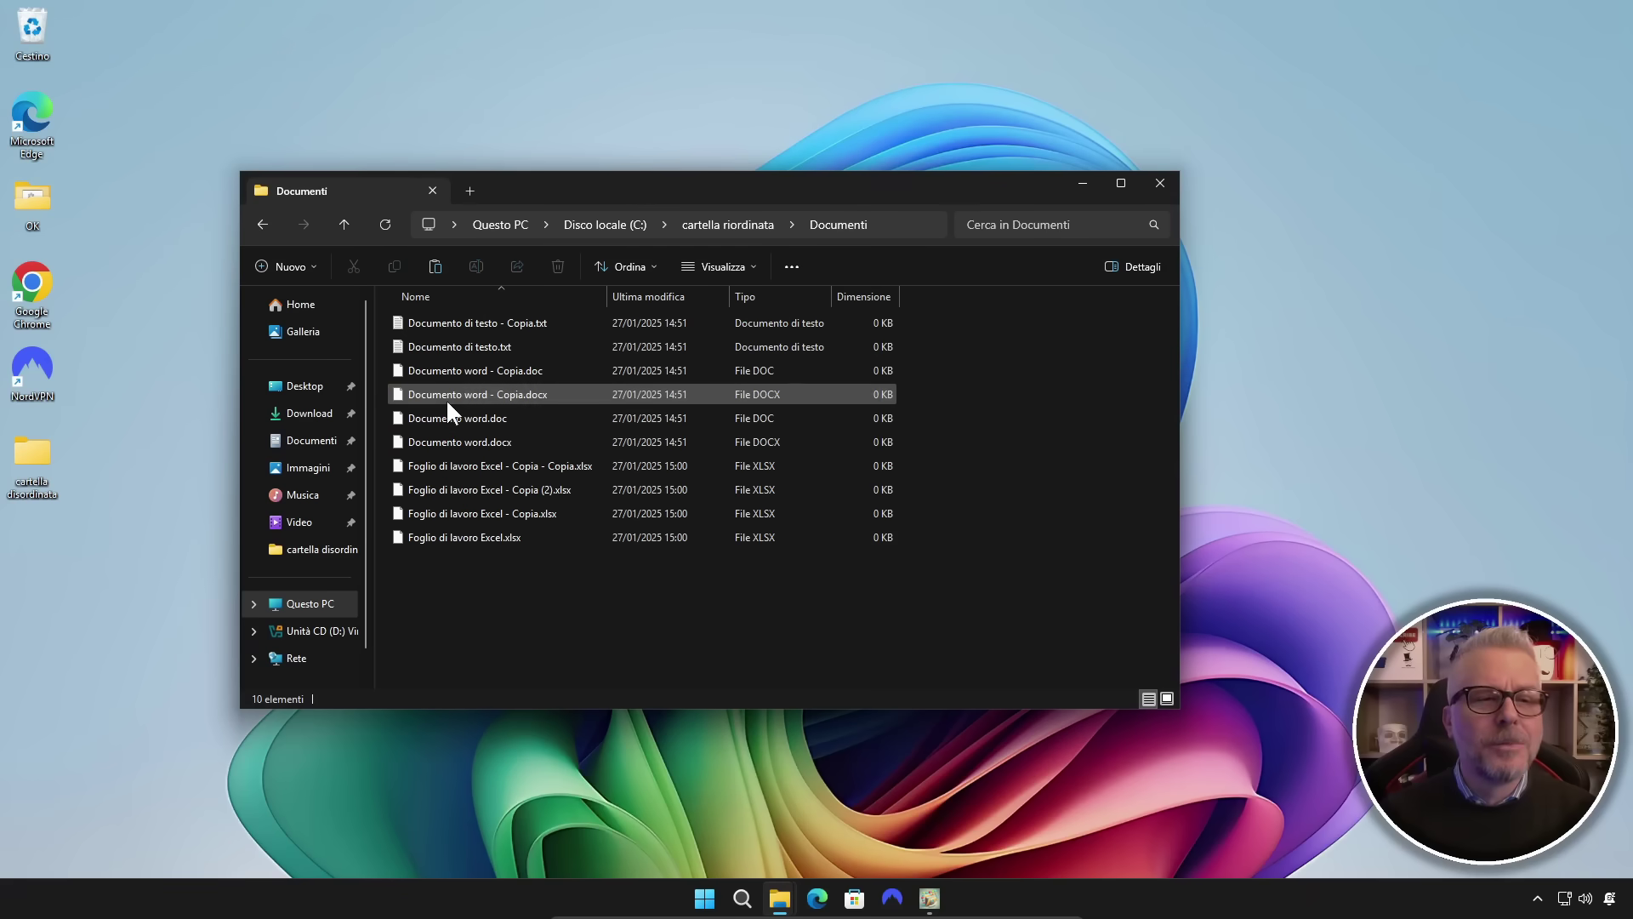
click(732, 229)
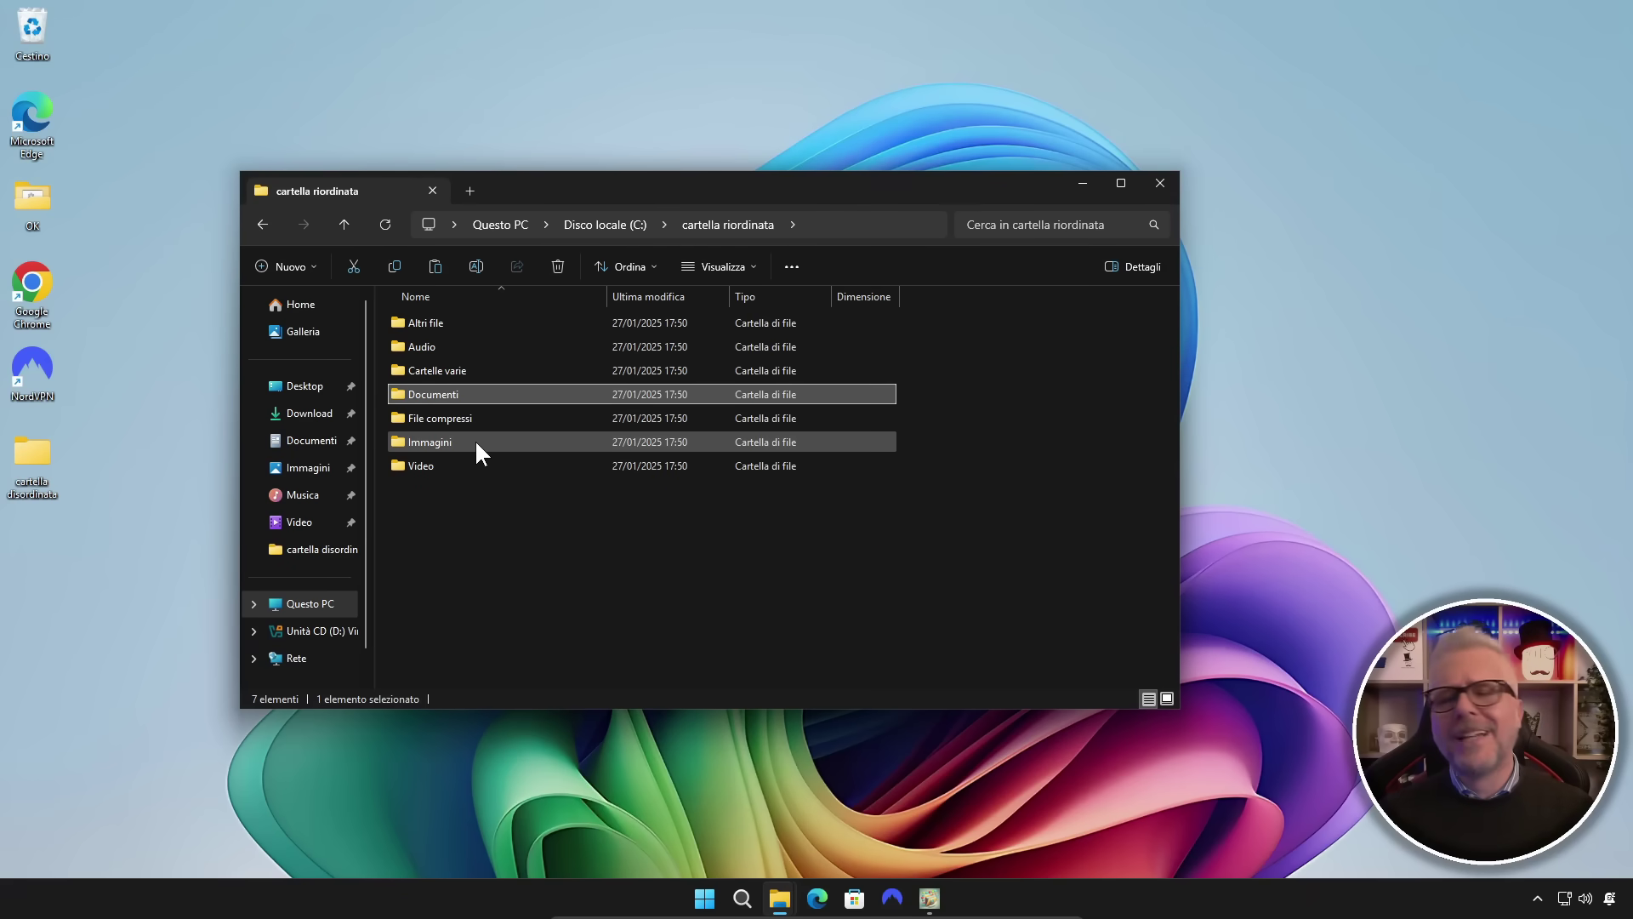